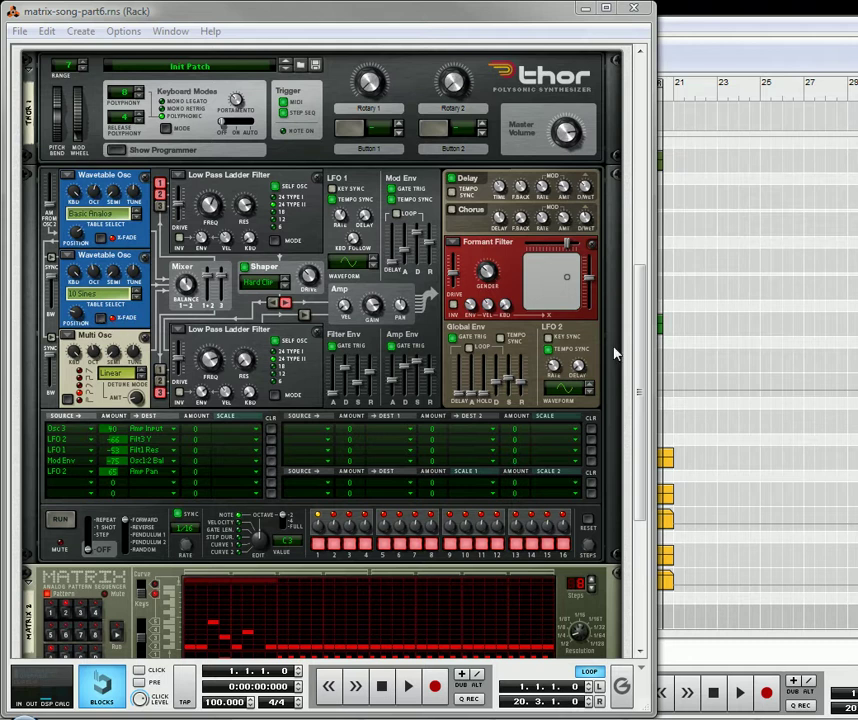
Route the Mod Wheel to Filter 3 X with an amount of 75 in Thor's first empty dual-destination modulation row
mouse_move(642, 360)
left_mouse_down()
mouse_move(643, 287)
mouse_move(647, 339)
left_mouse_up()
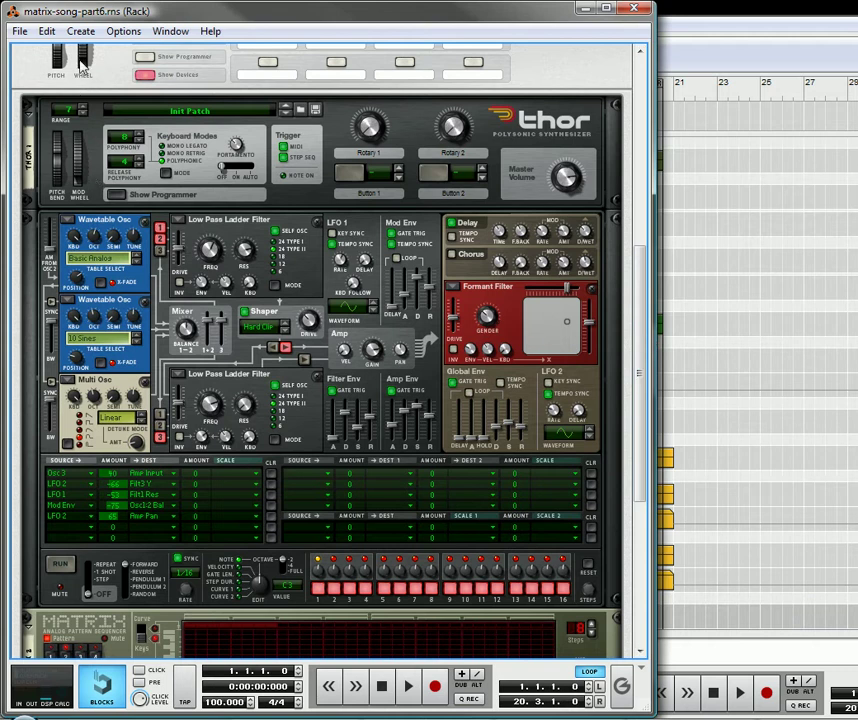
left_click(311, 477)
mouse_move(397, 375)
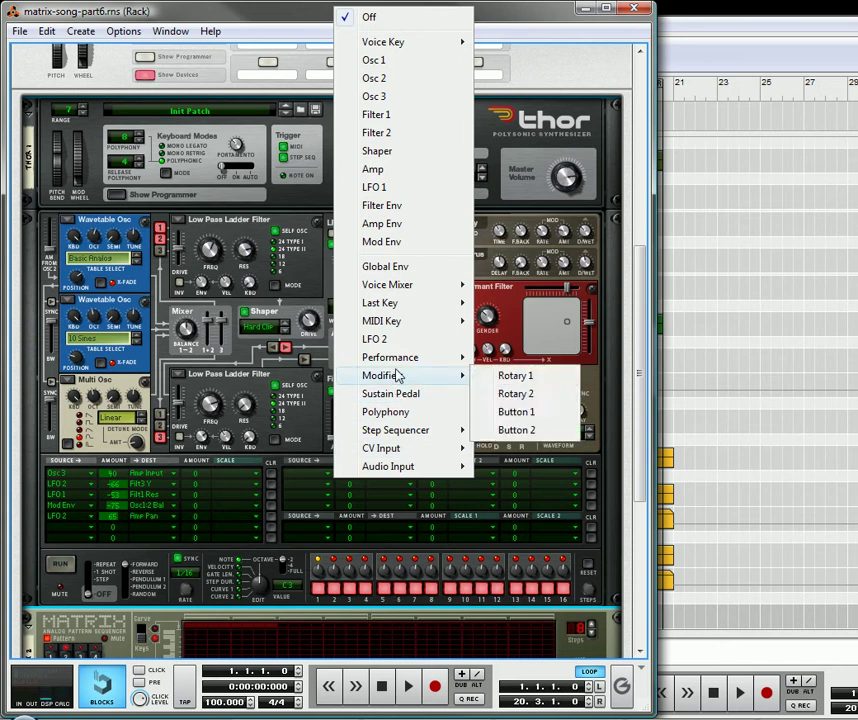
mouse_move(462, 358)
left_click(506, 357)
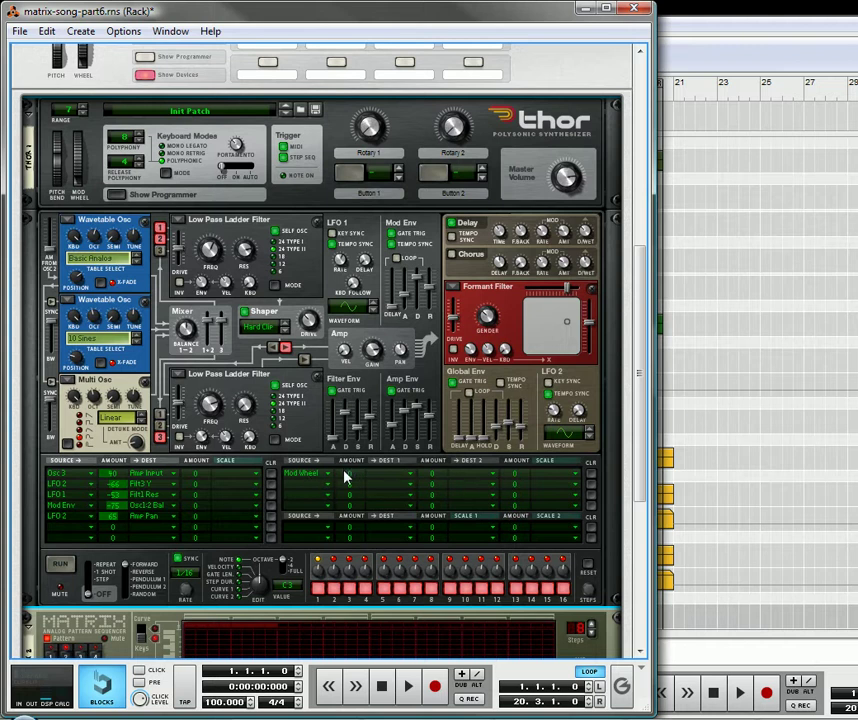
left_click_drag(345, 478, 367, 445)
left_click(392, 480)
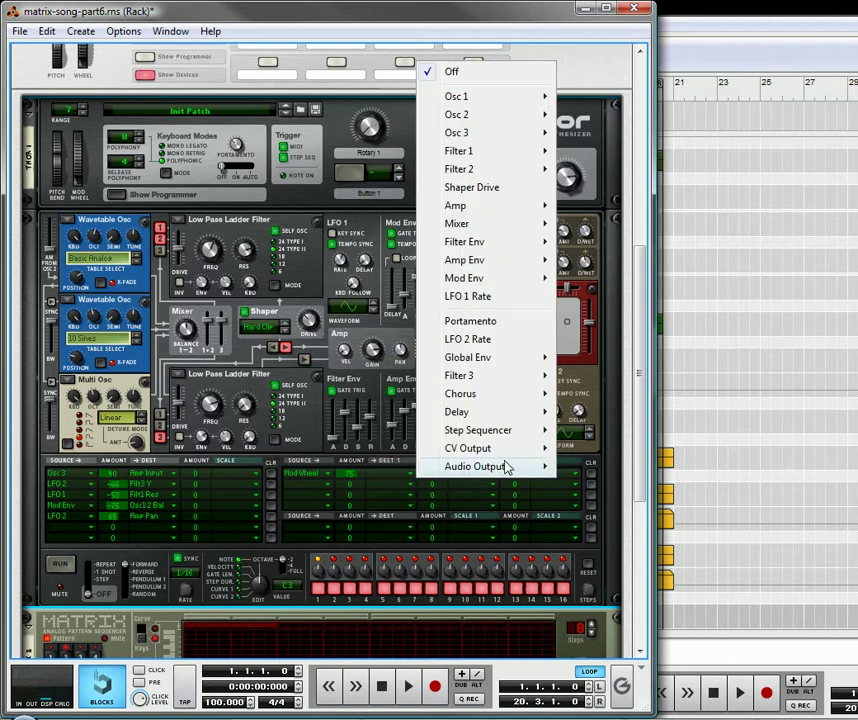
mouse_move(484, 372)
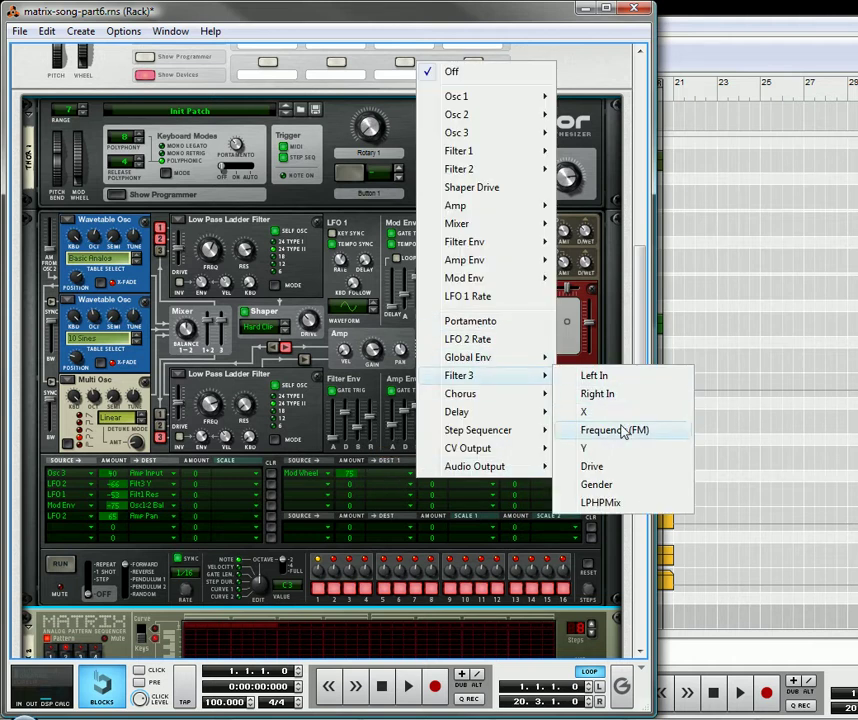
left_click(582, 411)
Add Filter 2 resonance as the second destination of the Mod Wheel row with an amount of 72
left_click_drag(434, 474, 448, 454)
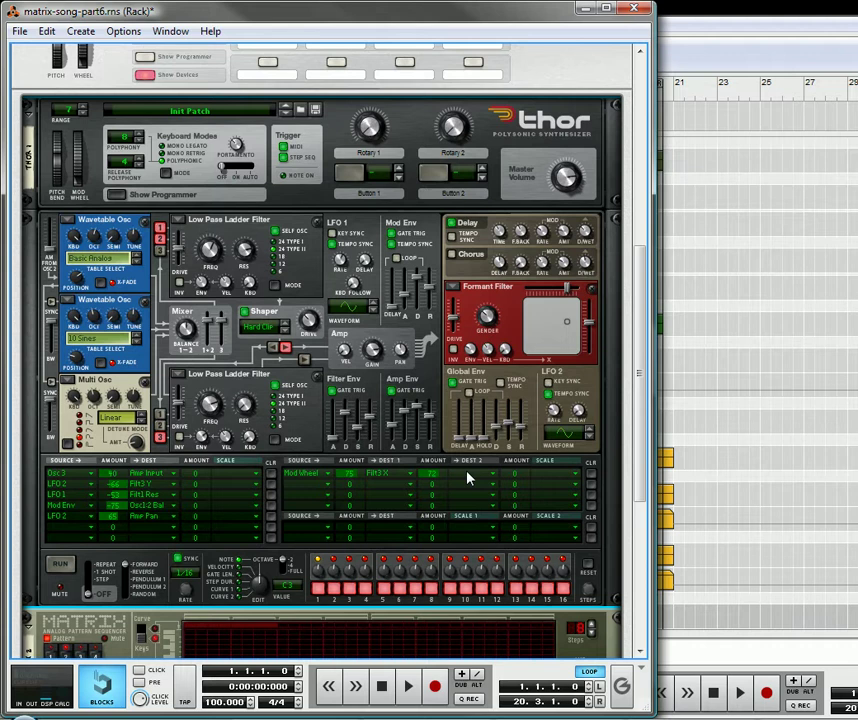
left_click(467, 476)
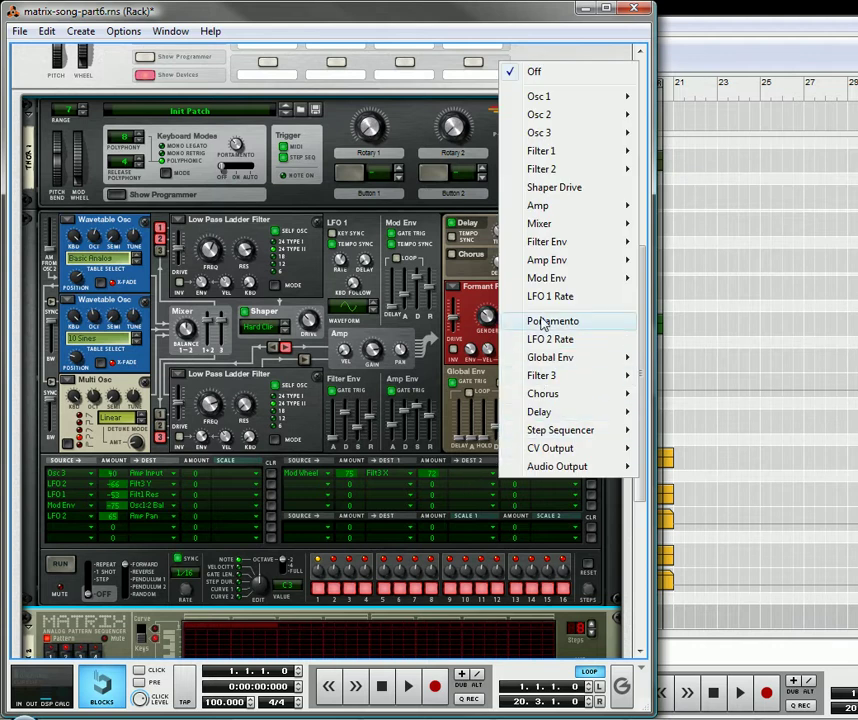
mouse_move(548, 169)
left_click(690, 223)
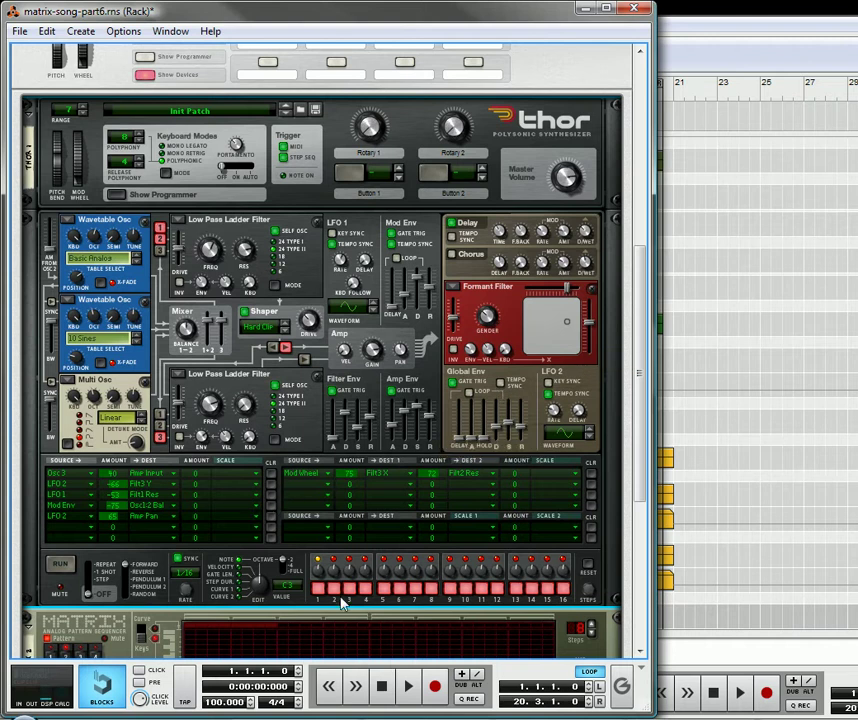
Create a new Matrix Pattern Sequencer directly below the pad's Matrix 2
scroll(262, 358, "up", 1)
scroll(258, 340, "down", 3)
scroll(183, 465, "down", 2)
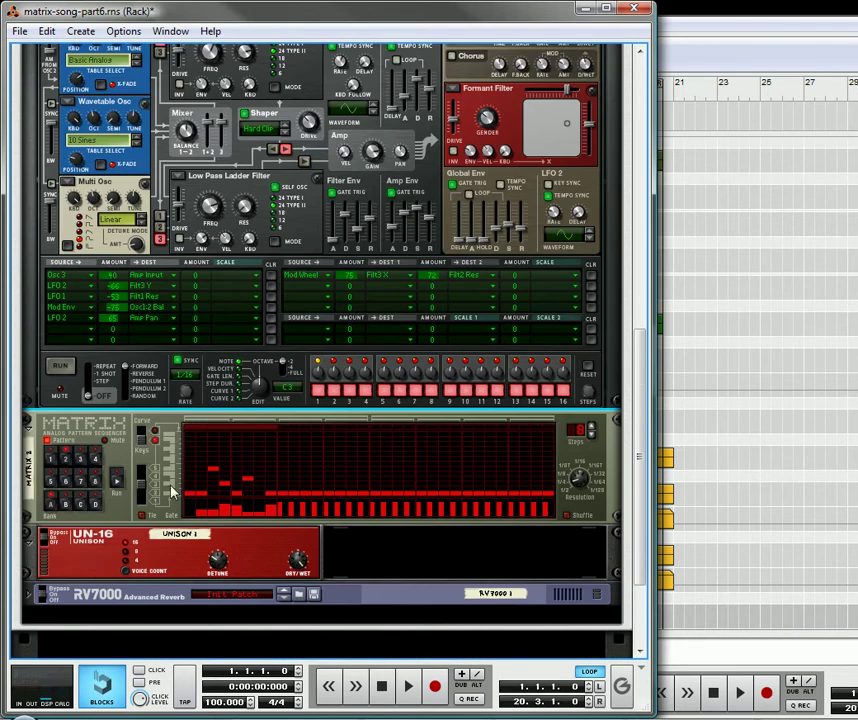
right_click(127, 516)
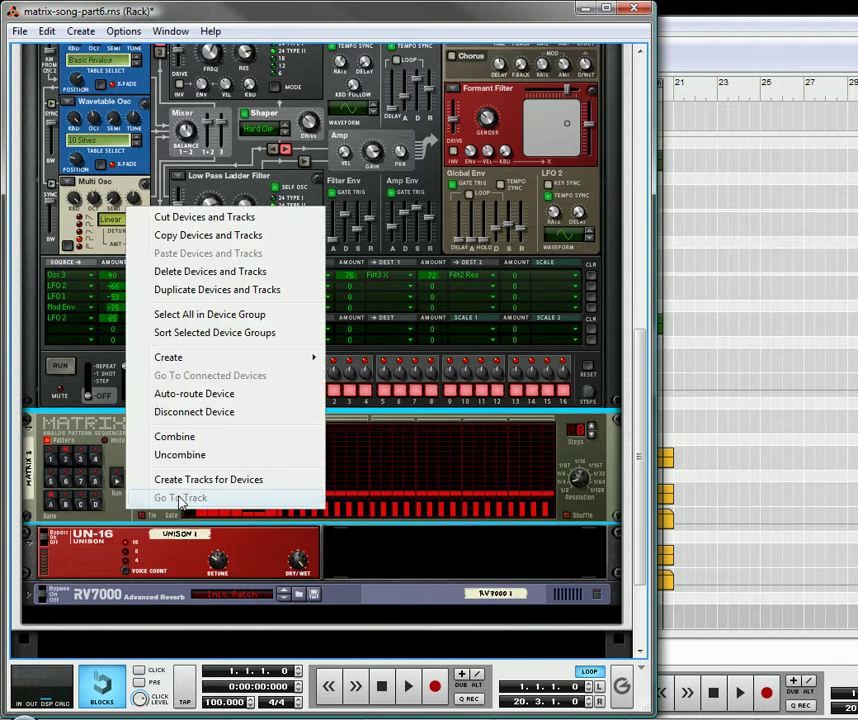
mouse_move(232, 360)
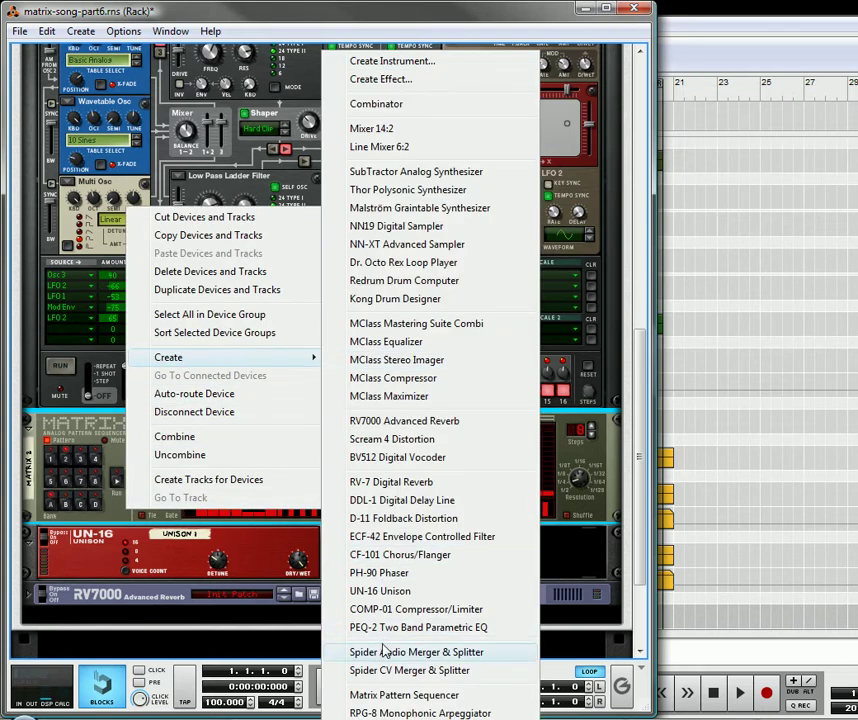
left_click(393, 695)
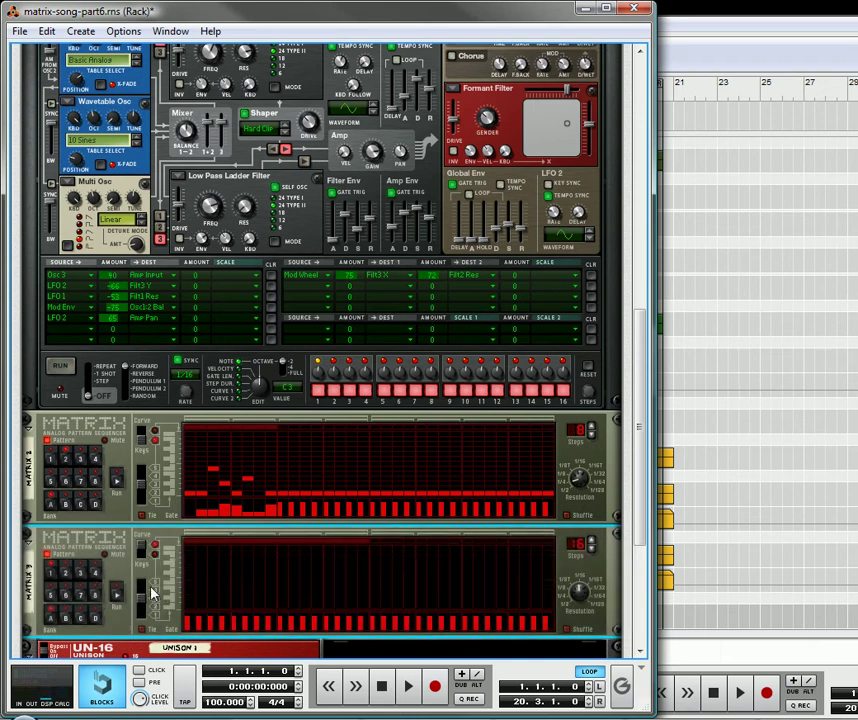
Switch Matrix 3's curve to bipolar and cable its Curve CV output to Thor's filter frequency modulation input
key("Tab")
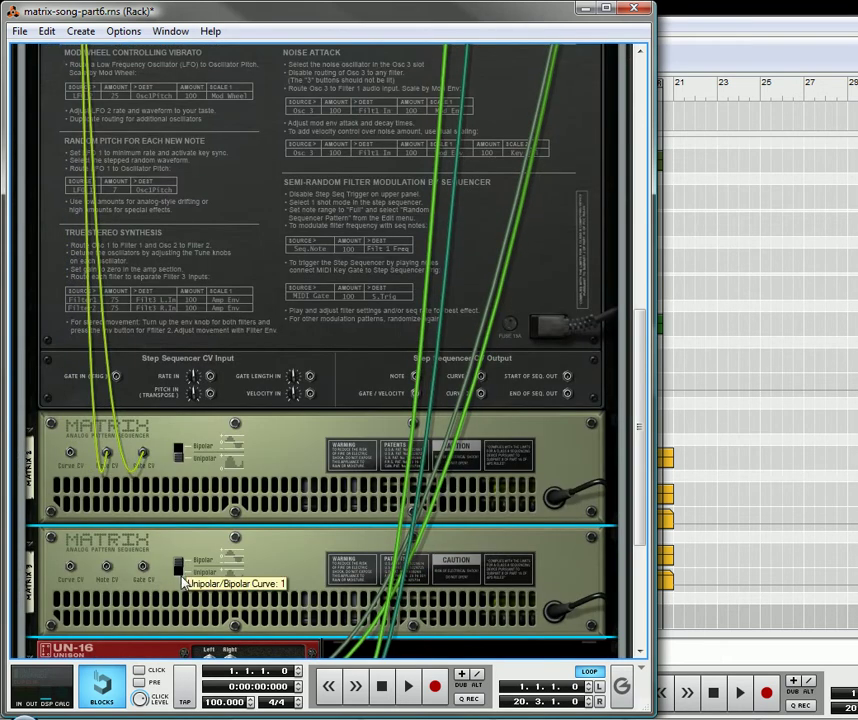
key("Tab")
key("Tab")
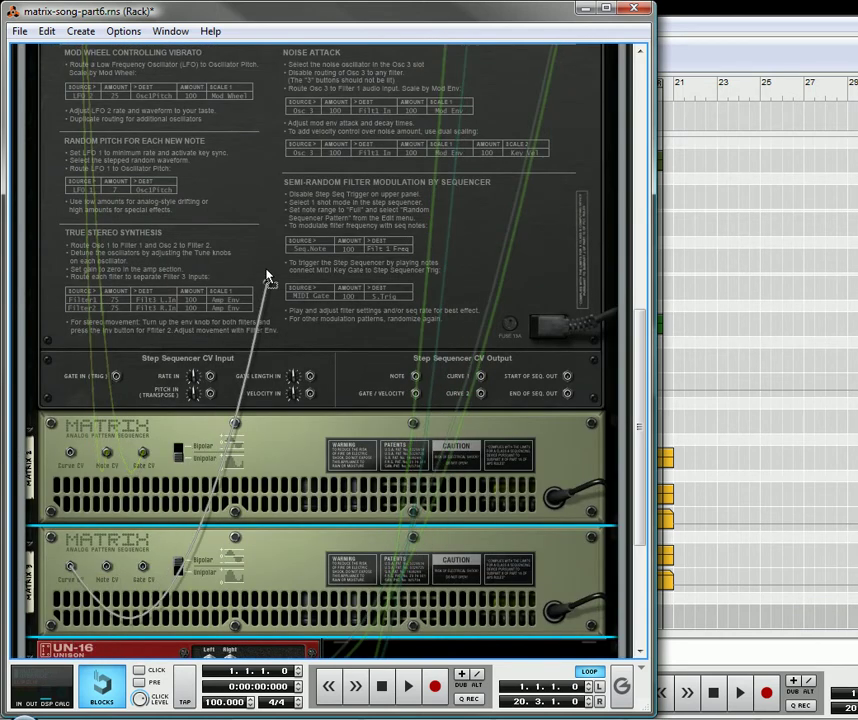
scroll(310, 182, "up", 7)
left_click_drag(310, 180, 270, 193)
key("Tab")
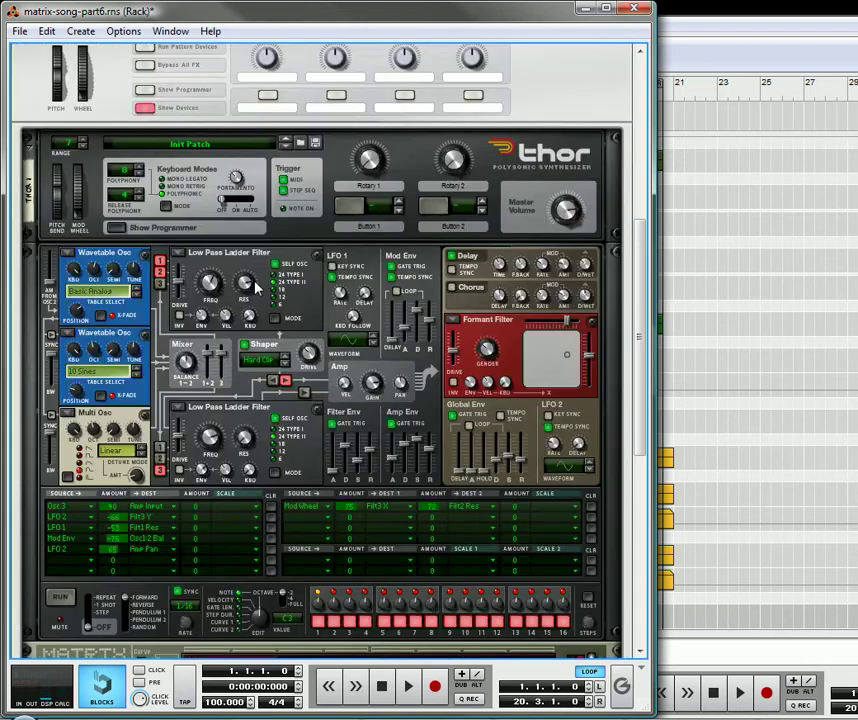
Draw a hill-shaped curve across Matrix 3's 16 steps, rising from below centre to a mid-pattern peak and falling below centre again
scroll(260, 480, "down", 7)
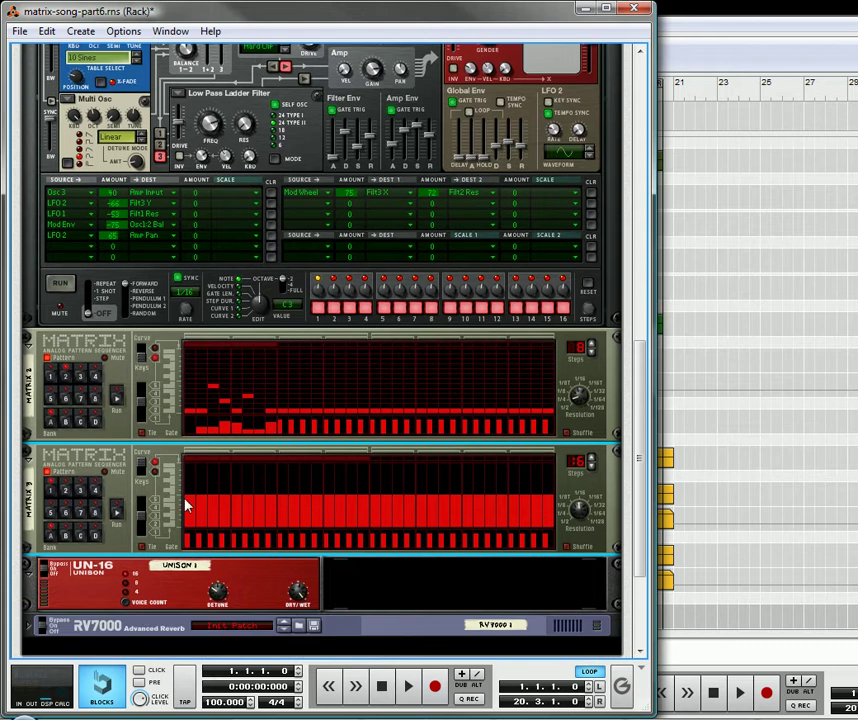
mouse_move(190, 506)
left_mouse_down()
mouse_move(249, 487)
mouse_move(267, 470)
mouse_move(367, 516)
left_mouse_up()
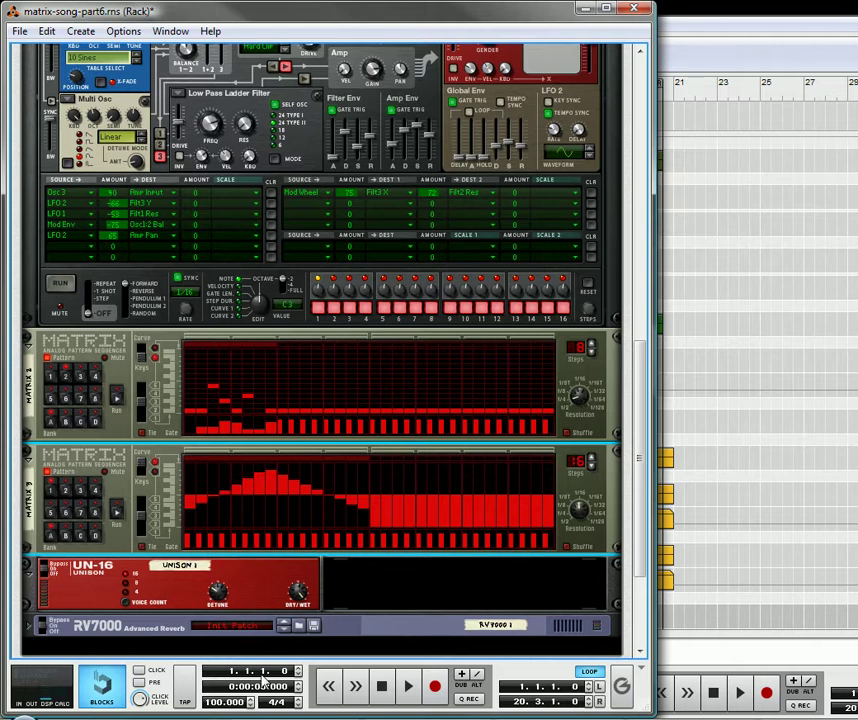
Play the song with the Pad channel soloed in the main mixer to audition the filter curve, and stop playback
left_click(410, 686)
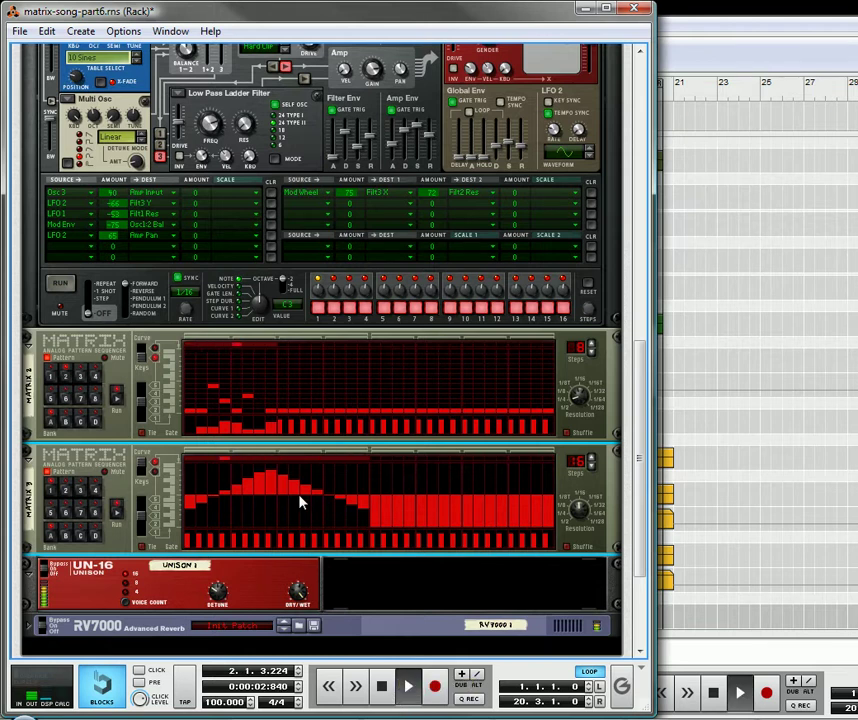
scroll(298, 497, "up", 2)
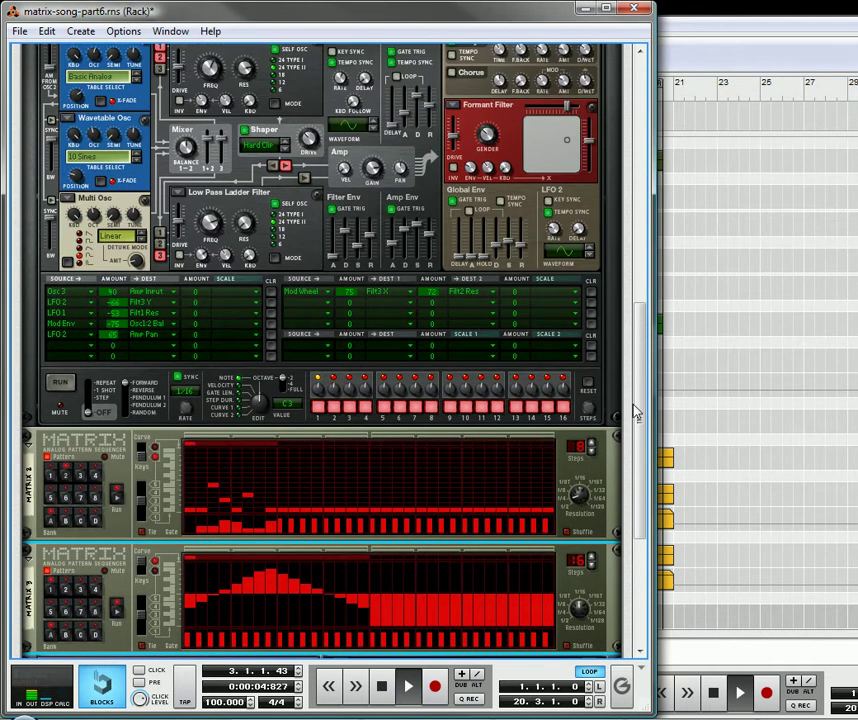
left_click_drag(645, 412, 647, 170)
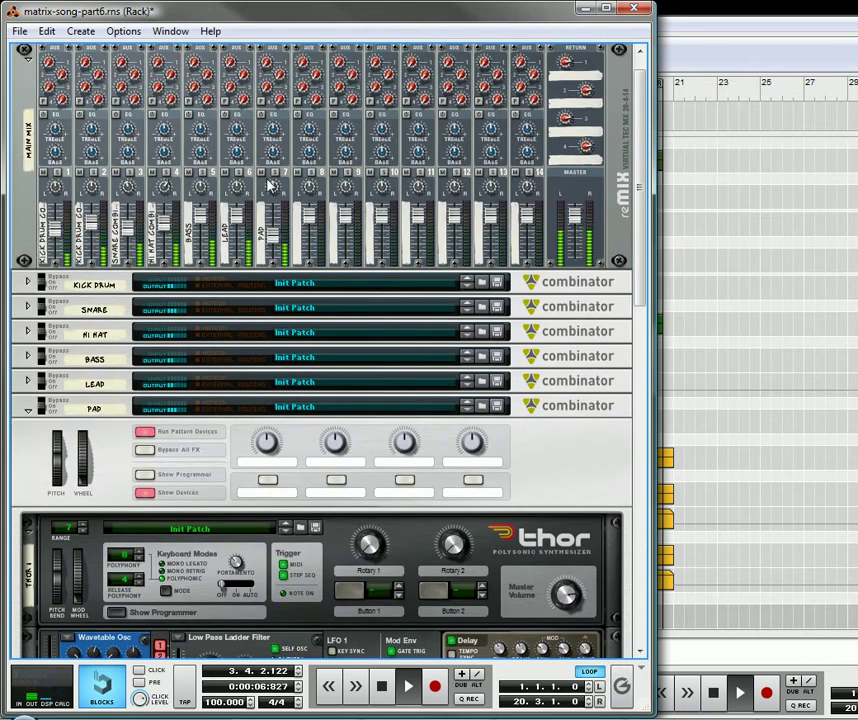
left_click(277, 176)
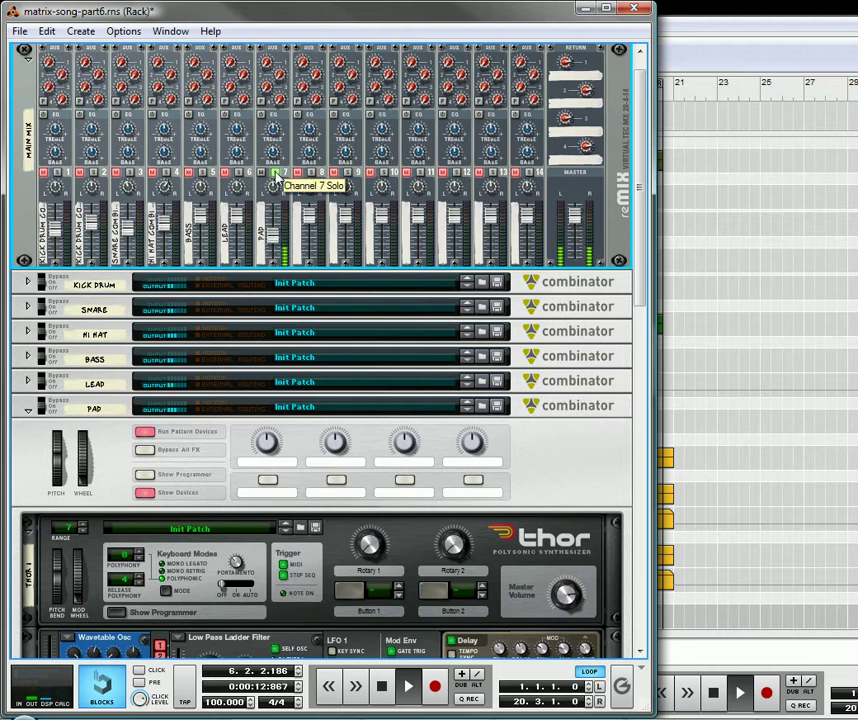
scroll(280, 450, "down", 10)
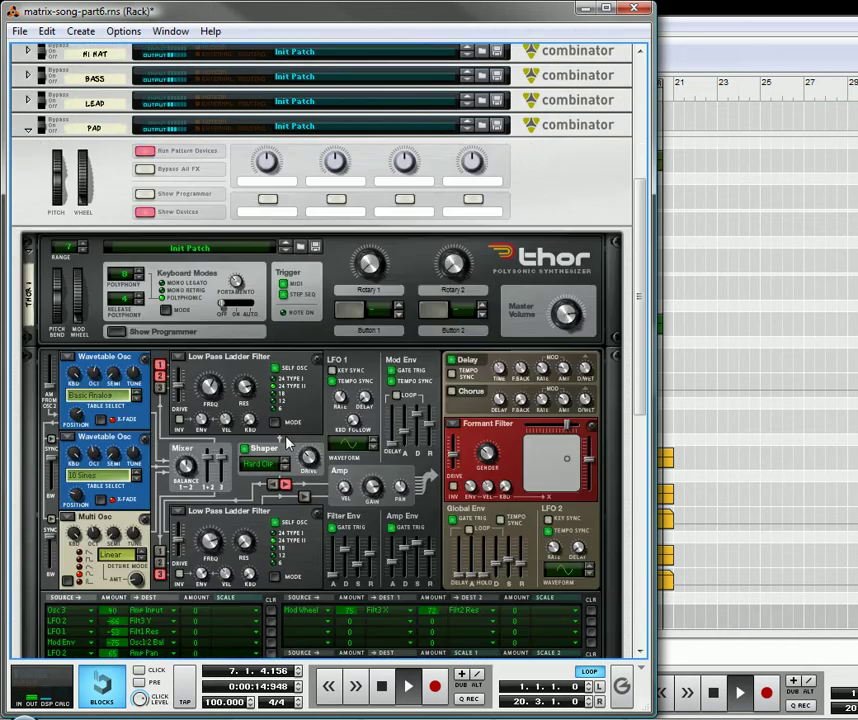
scroll(253, 474, "down", 3)
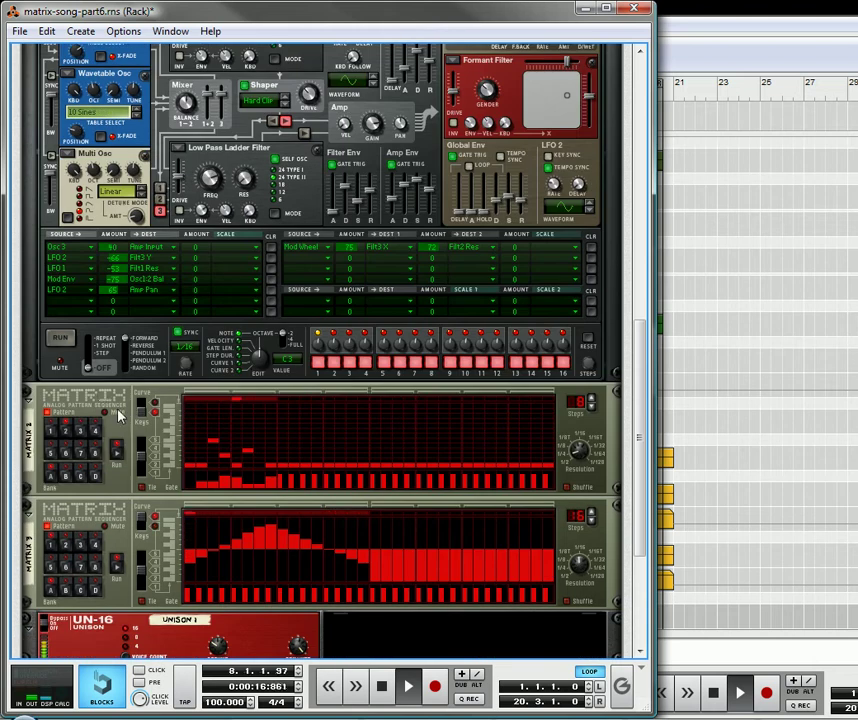
left_click(383, 686)
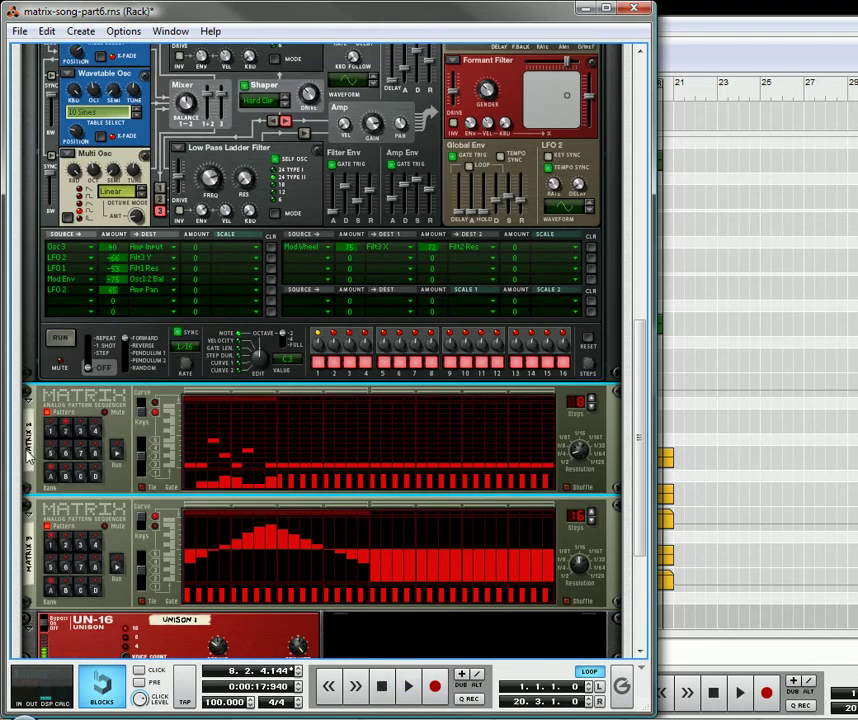
Rename the Matrix 2 sequencer to "Pad Seq." and the Matrix 3 sequencer to "Pad Filt.Freq."
double_click(29, 450)
type("Pad Seq")
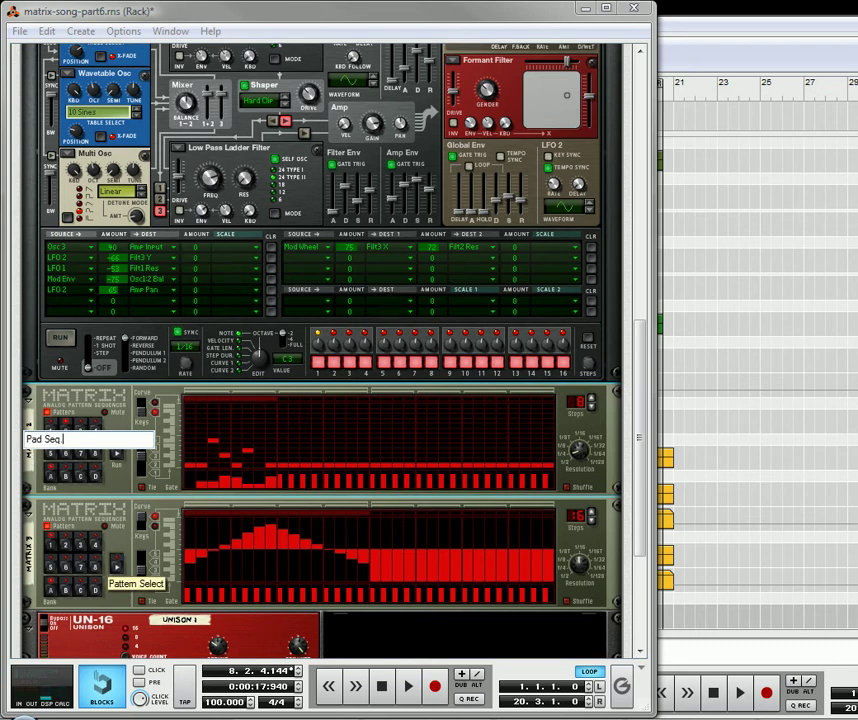
key("Return")
double_click(44, 592)
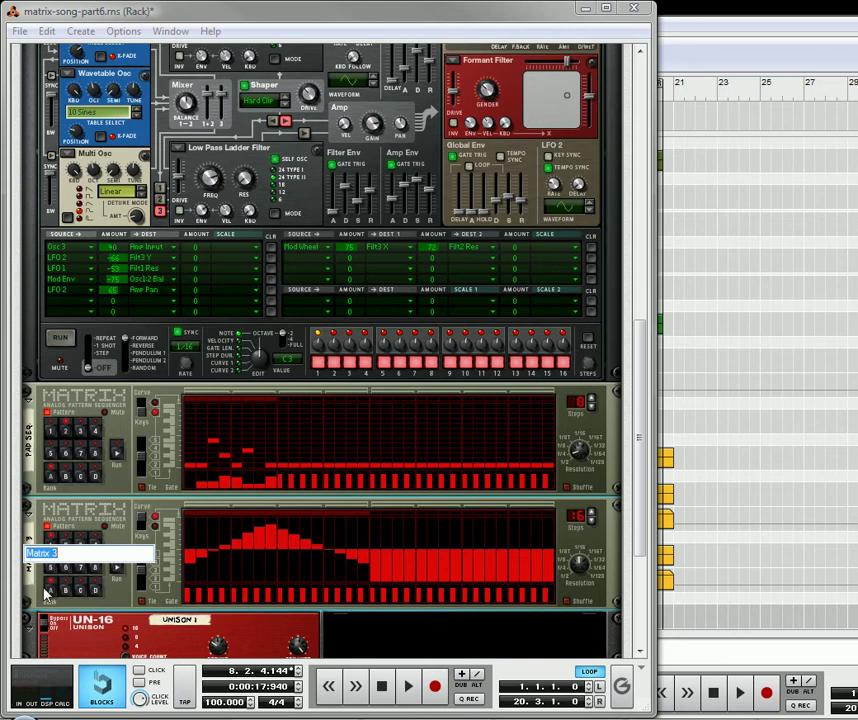
type("Filt.Freq")
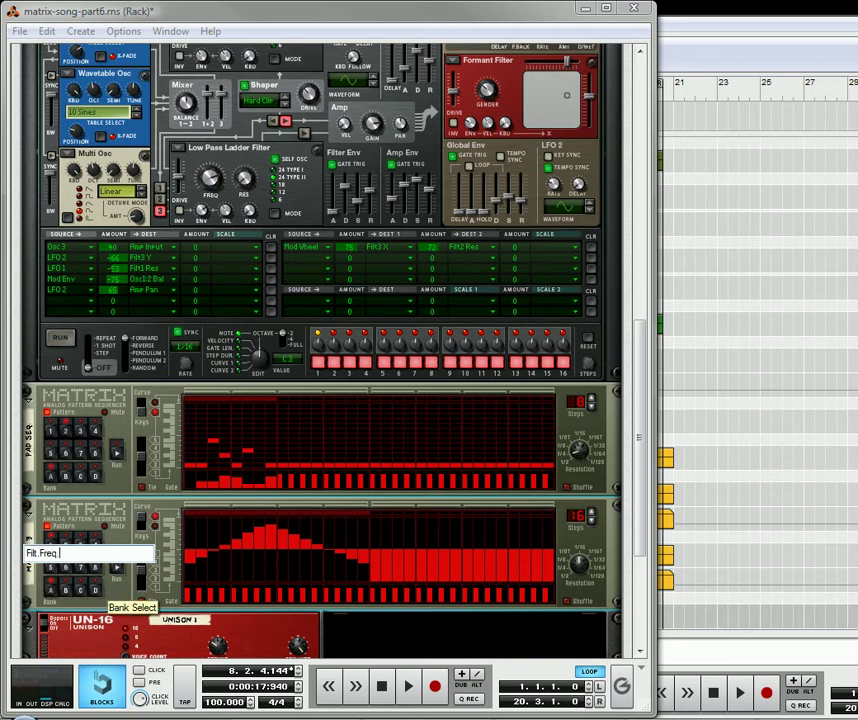
type("Pad")
Create sequencer tracks for the Pad Filt.Freq. and Pad Seq. Matrix devices
right_click(96, 513)
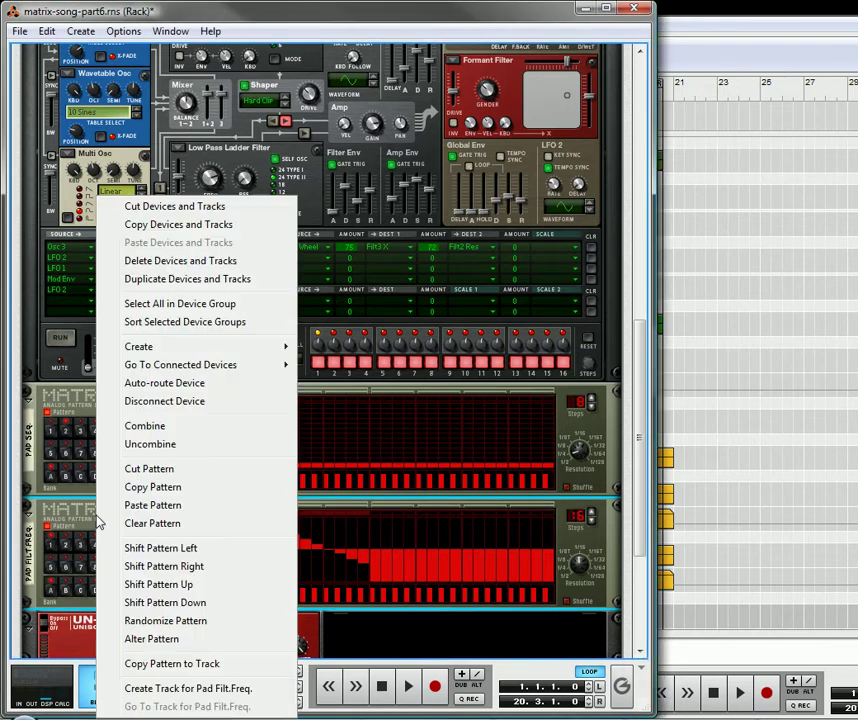
left_click(176, 688)
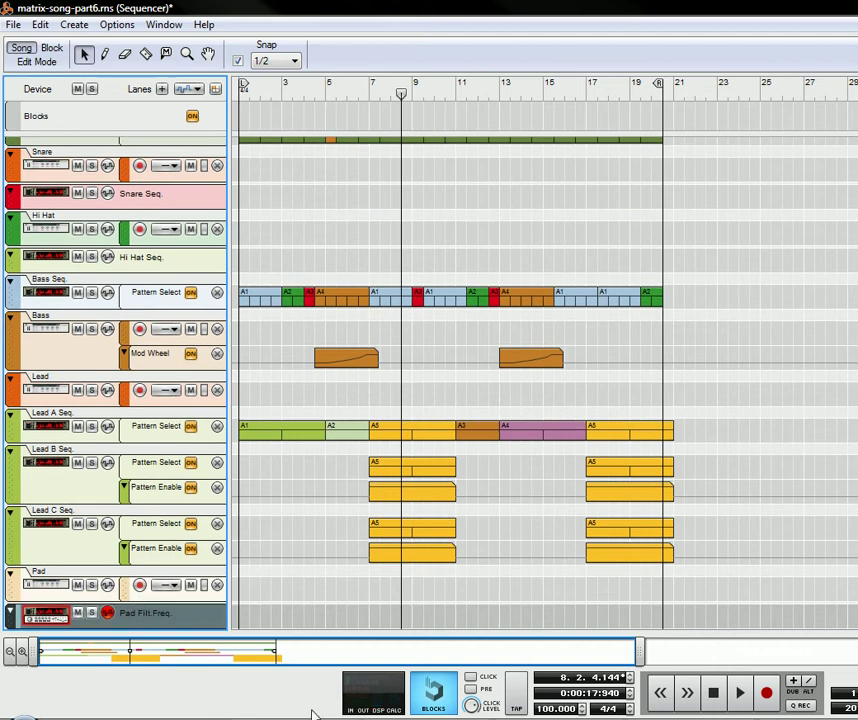
key("F6")
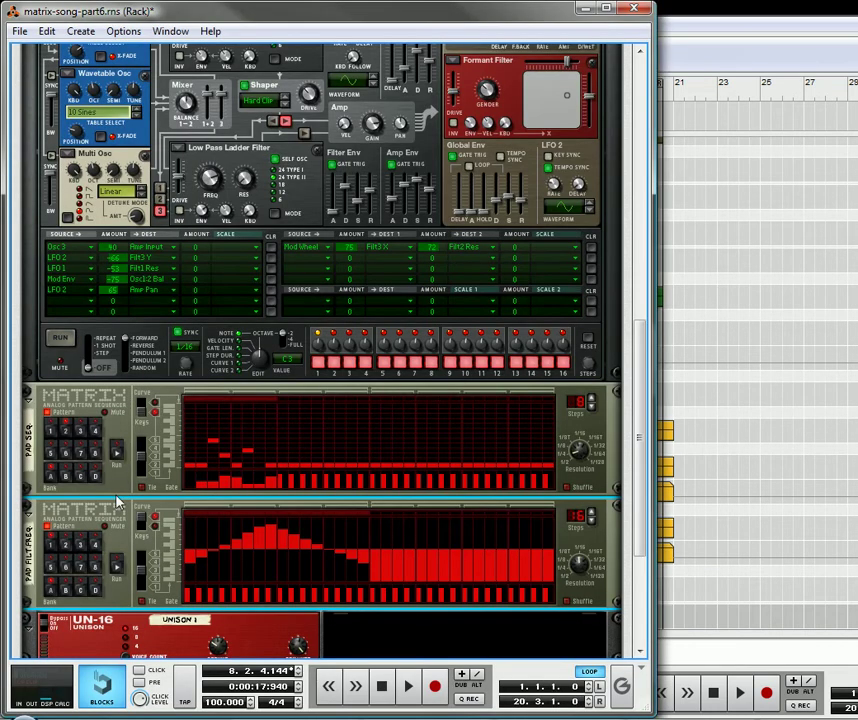
right_click(106, 420)
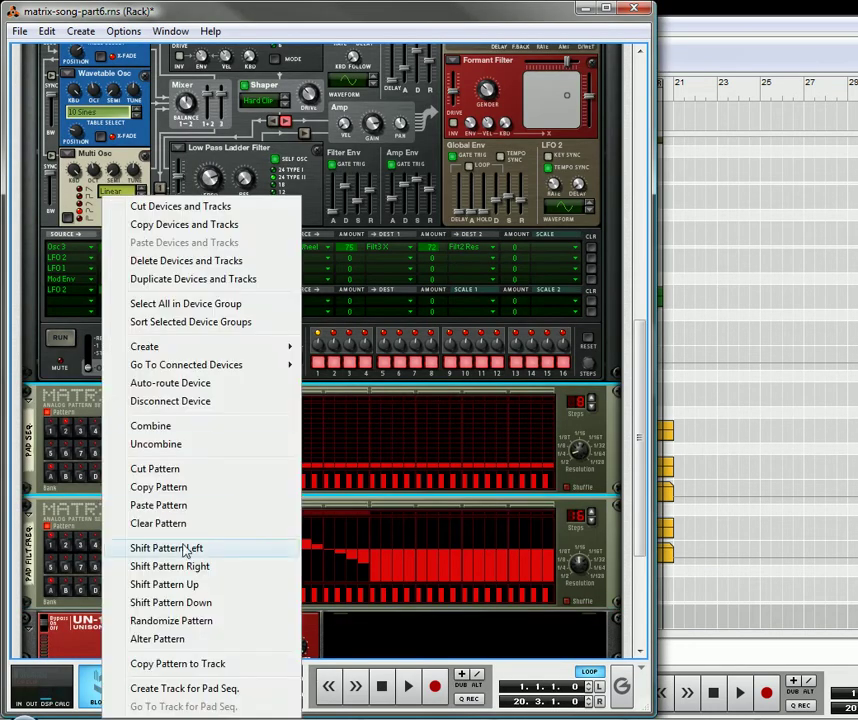
left_click(185, 688)
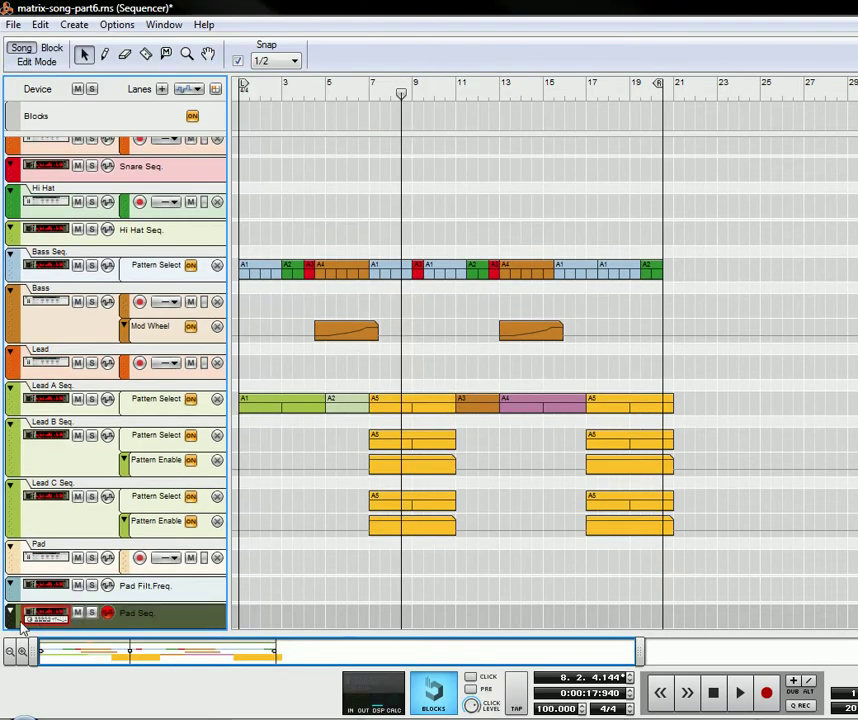
Move the Pad Seq. track above the Pad Filt.Freq. track and return to the pad's devices in the rack
left_click_drag(16, 624, 16, 584)
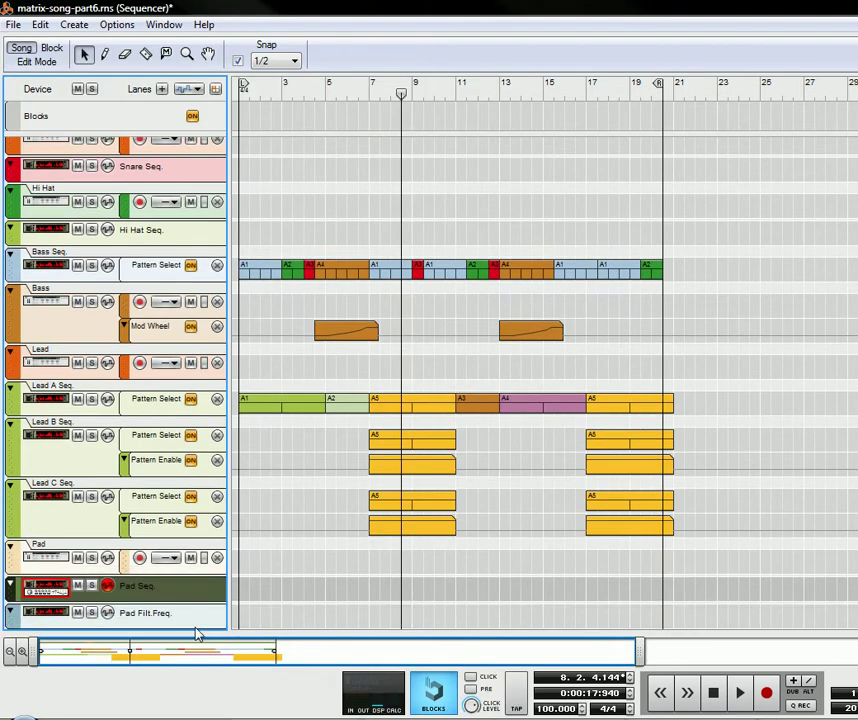
key("F6")
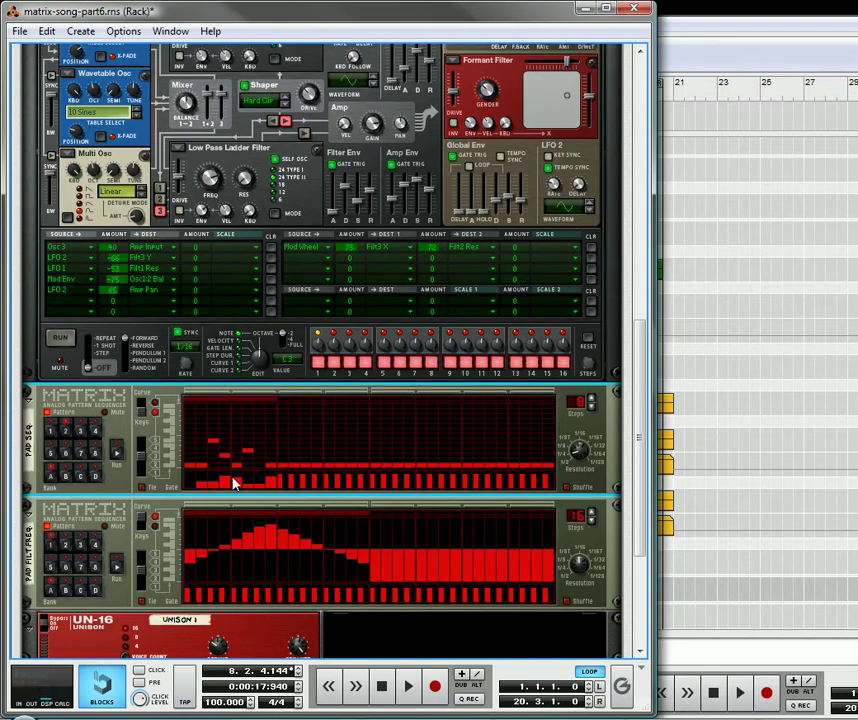
scroll(205, 440, "down", 1)
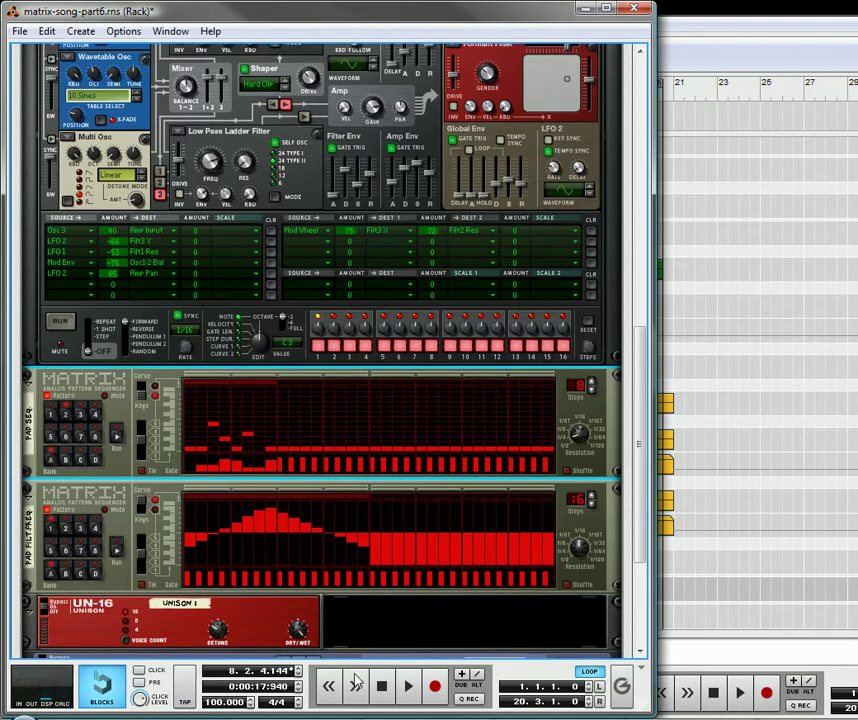
Create a Pattern Select automation lane for the Pad Seq. Matrix and draw a pattern A1 clip starting at bar 1
right_click(97, 425)
left_click(134, 436)
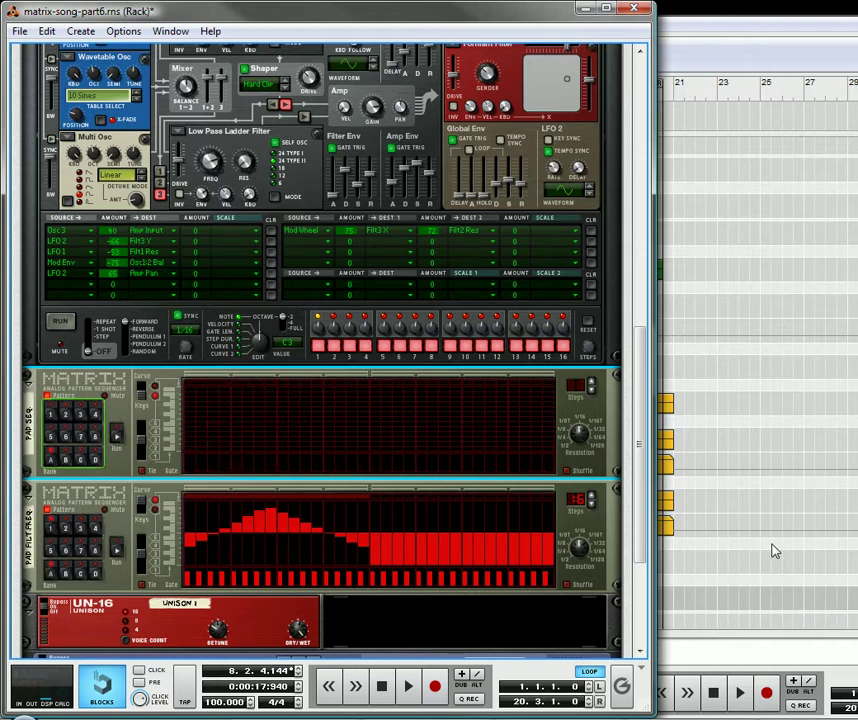
left_click(775, 550)
key("w")
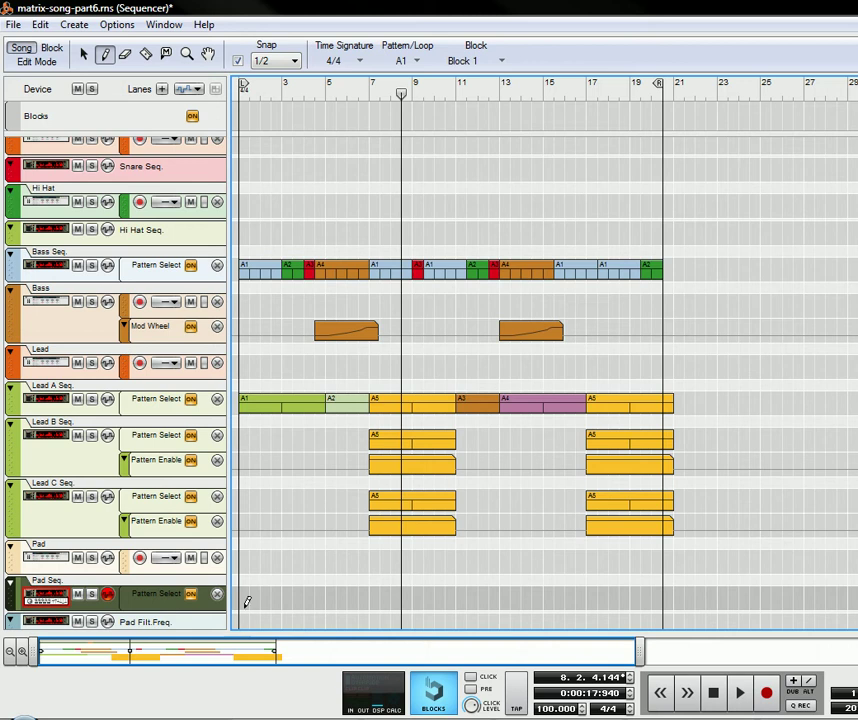
left_click_drag(243, 595, 406, 594)
Adjust and copy the A1 clip along the Pad Seq. lane so four-bar clips fill bars 1 to 21
left_click(84, 54)
left_click(376, 599)
mouse_move(406, 600)
left_mouse_down()
mouse_move(421, 599)
mouse_move(412, 600)
left_mouse_up()
left_click_drag(346, 600, 614, 608)
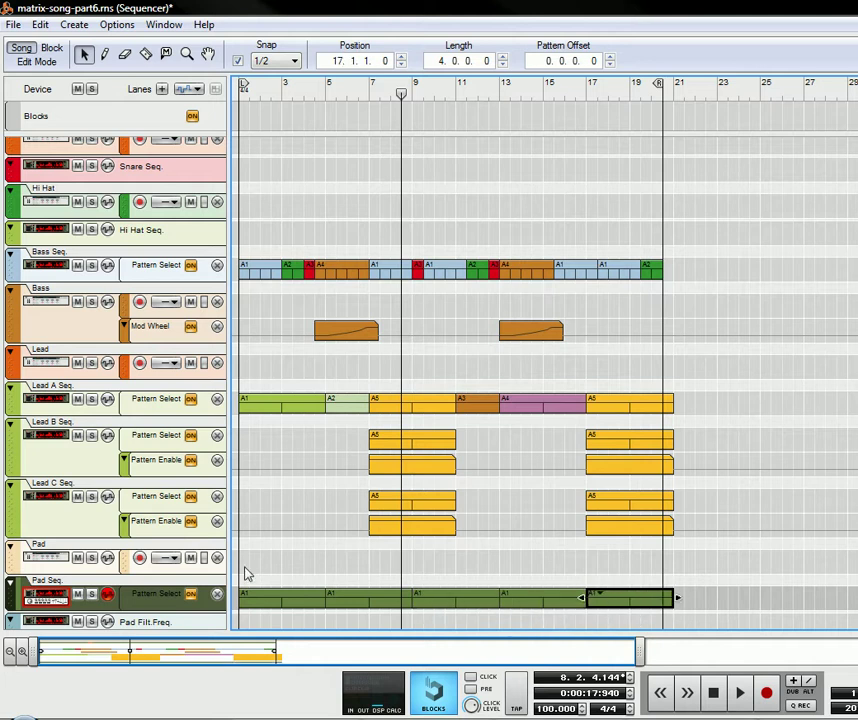
left_click_drag(300, 600, 370, 605)
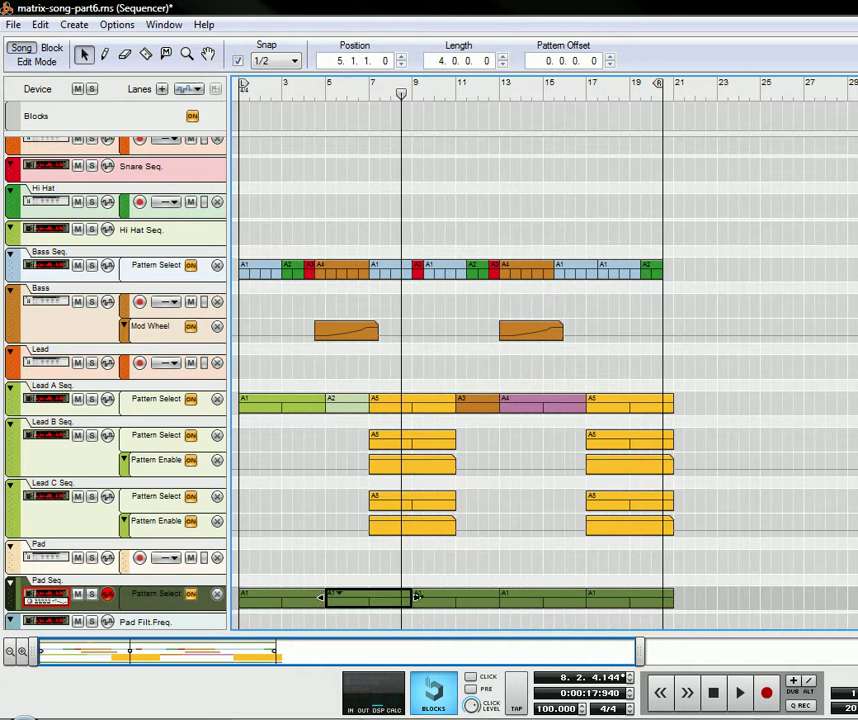
Assign patterns A2, A3 and A4 to the Pad Seq. clips starting at bars 9, 13 and 17 respectively
left_click_drag(435, 601, 414, 597)
left_click(420, 598)
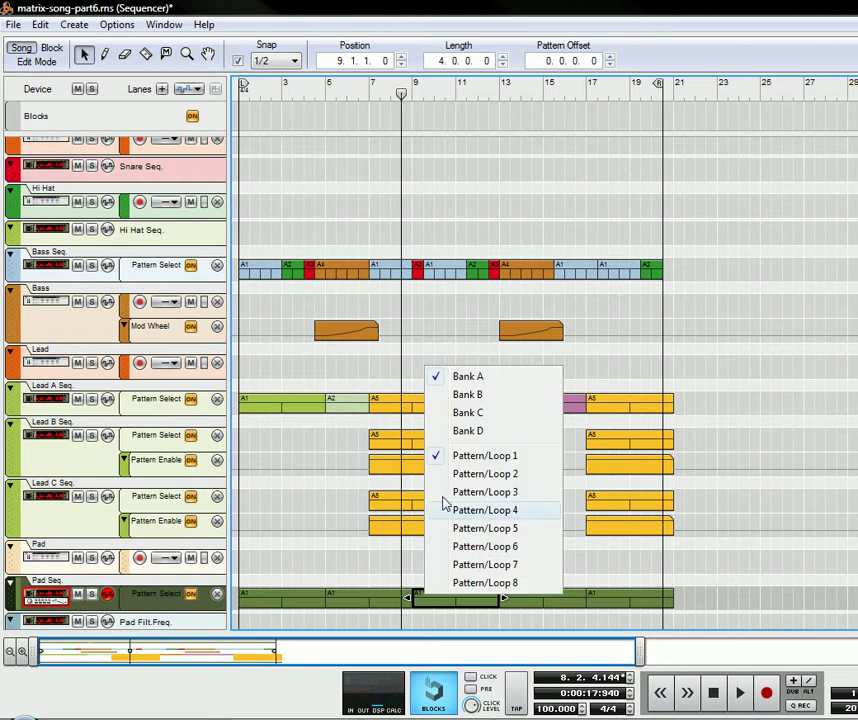
left_click(480, 482)
left_click(508, 597)
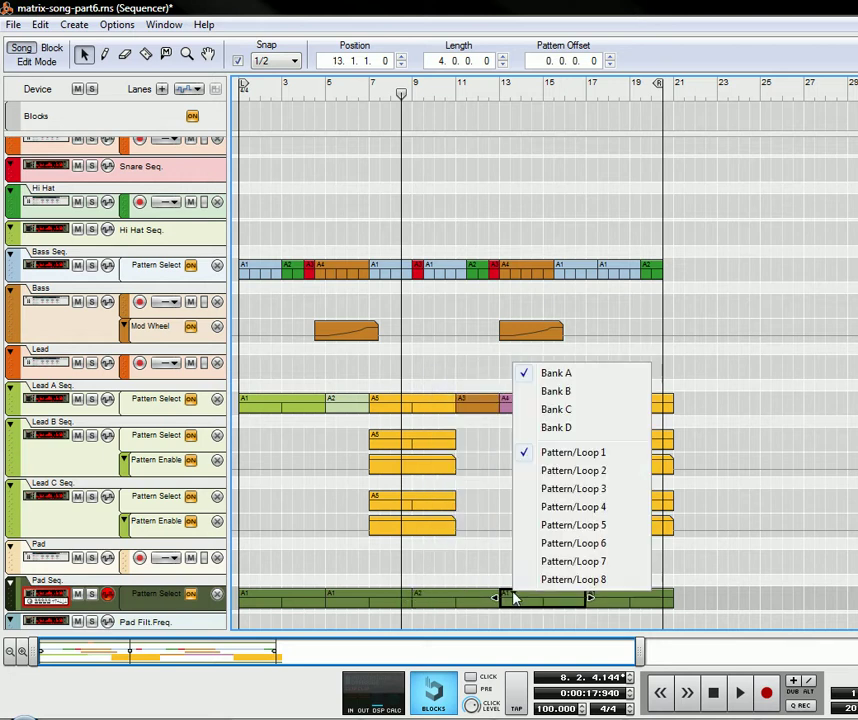
left_click(560, 470)
left_click(600, 598)
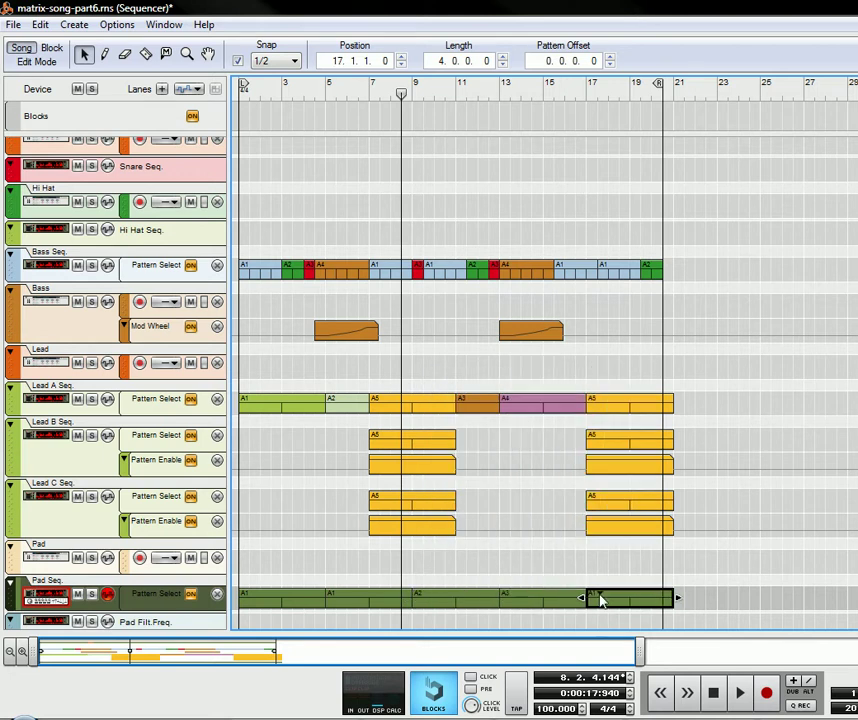
left_click(603, 597)
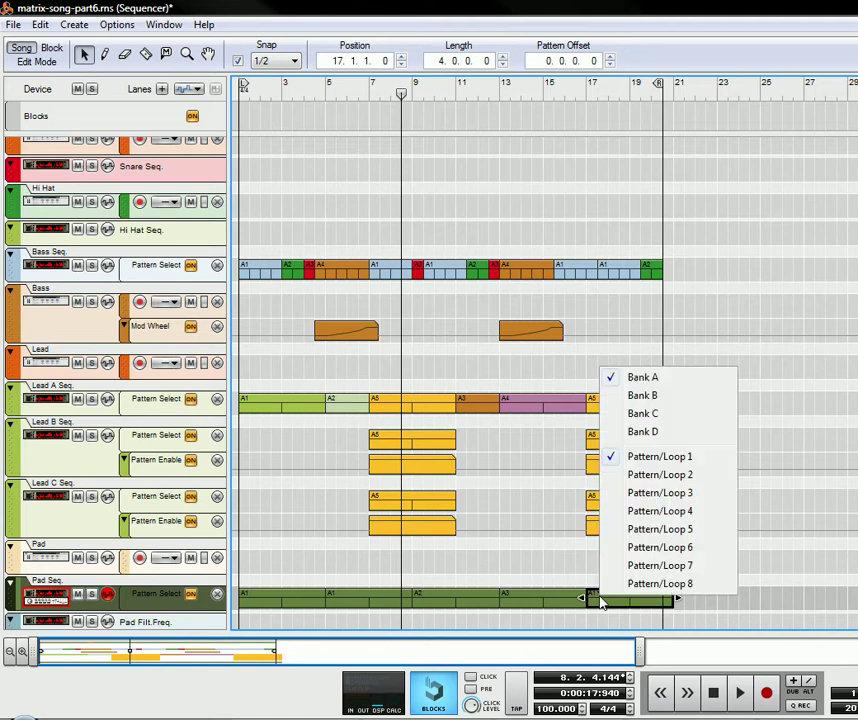
left_click(651, 512)
Color the Pad Seq. clips by pattern: A2 Powder Blue, A3 Ochre and A4 Red
right_click(443, 603)
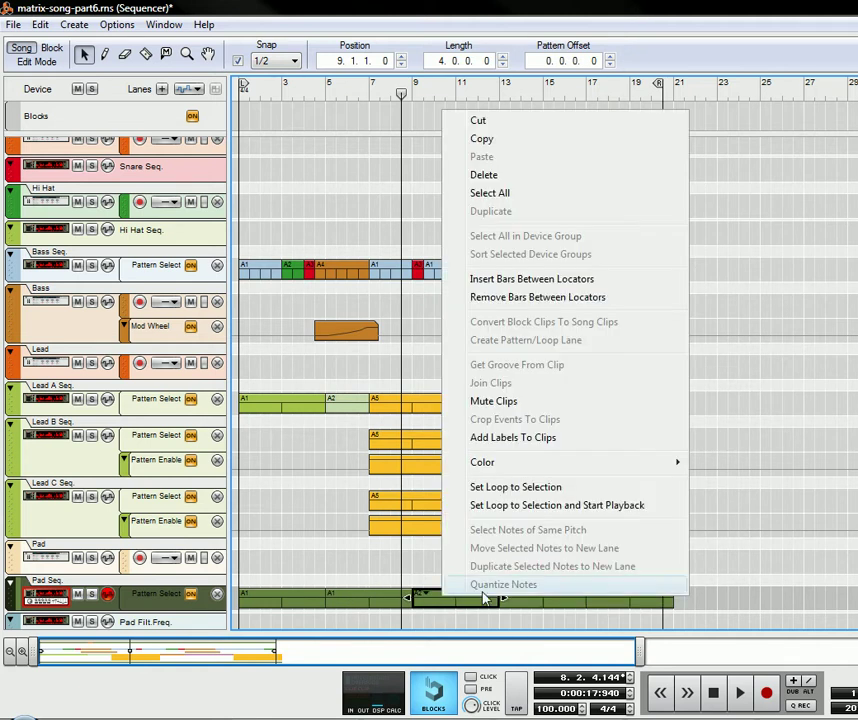
mouse_move(651, 465)
left_click(685, 462)
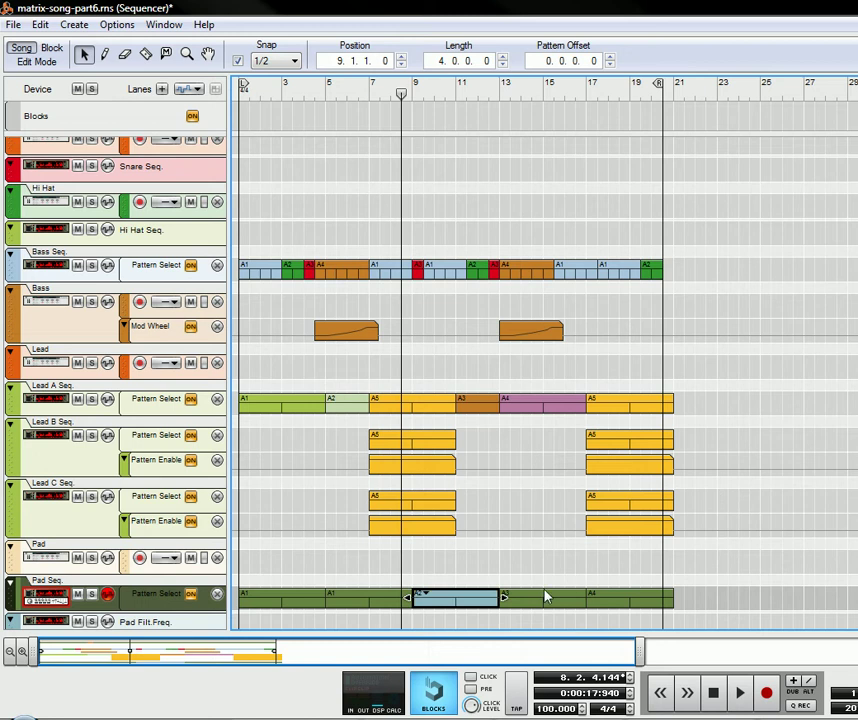
right_click(545, 600)
mouse_move(612, 459)
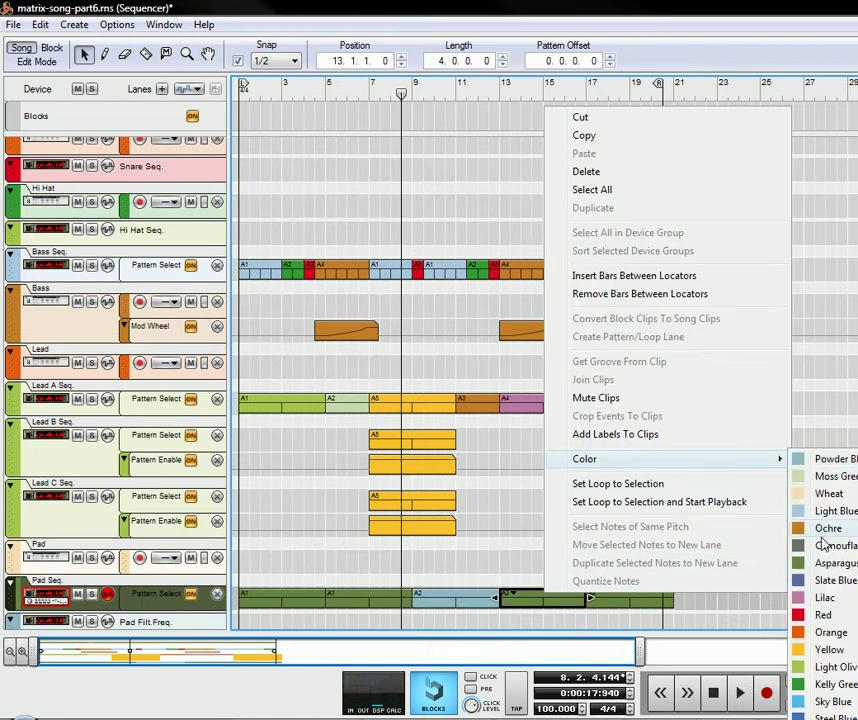
left_click(832, 528)
right_click(637, 598)
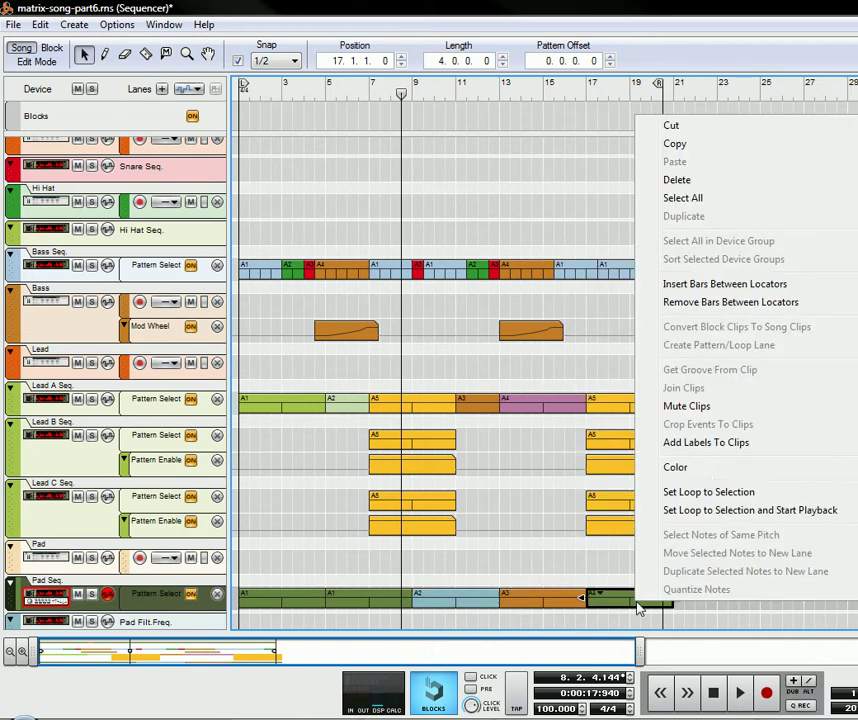
mouse_move(675, 467)
left_click(740, 580)
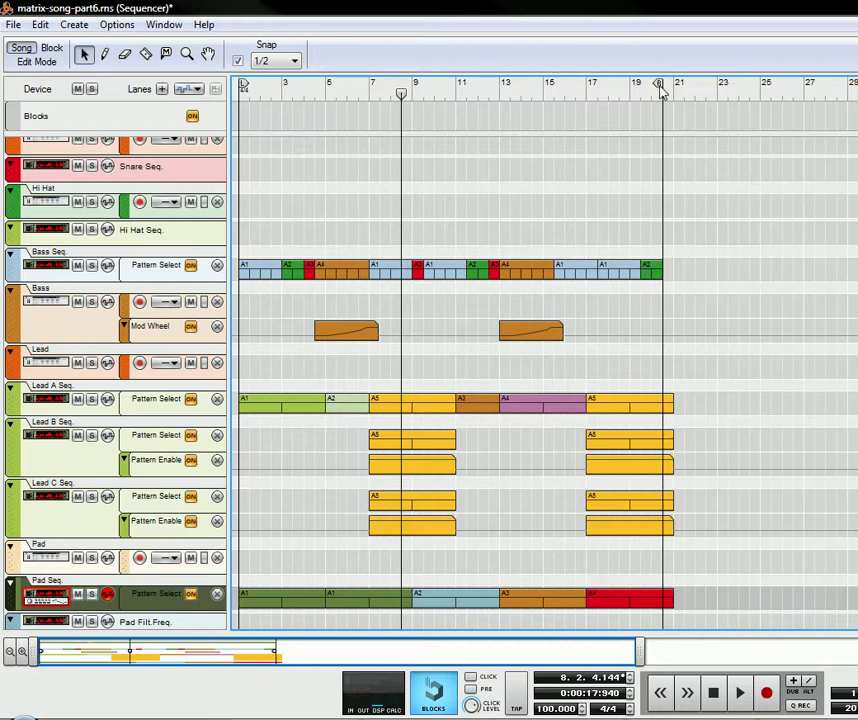
Set the right locator to bar 9 and insert empty bars between the locators at the start of the song
mouse_move(660, 85)
left_mouse_down()
mouse_move(615, 105)
mouse_move(372, 137)
mouse_move(415, 130)
left_mouse_up()
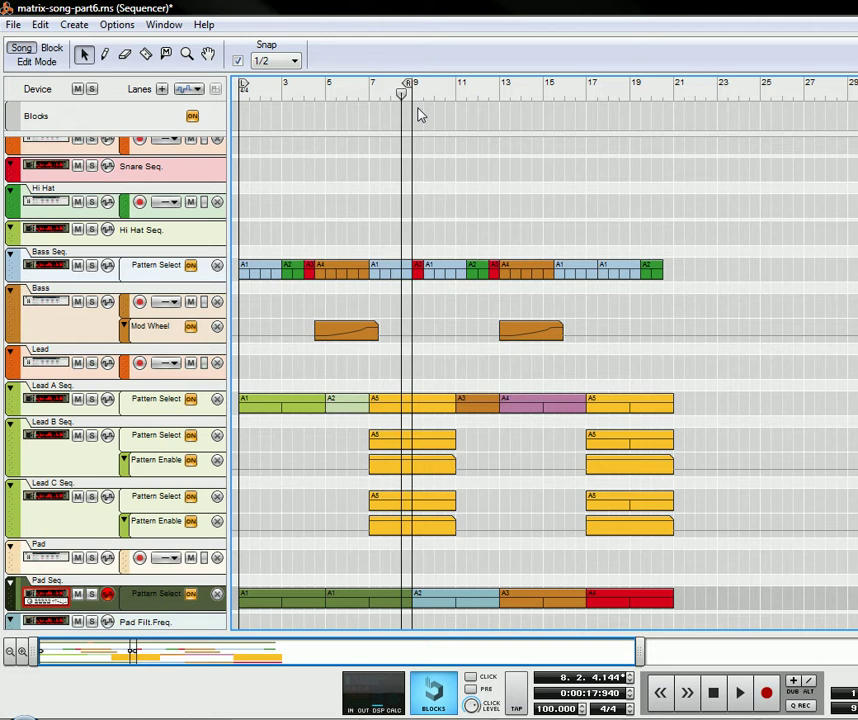
right_click(309, 168)
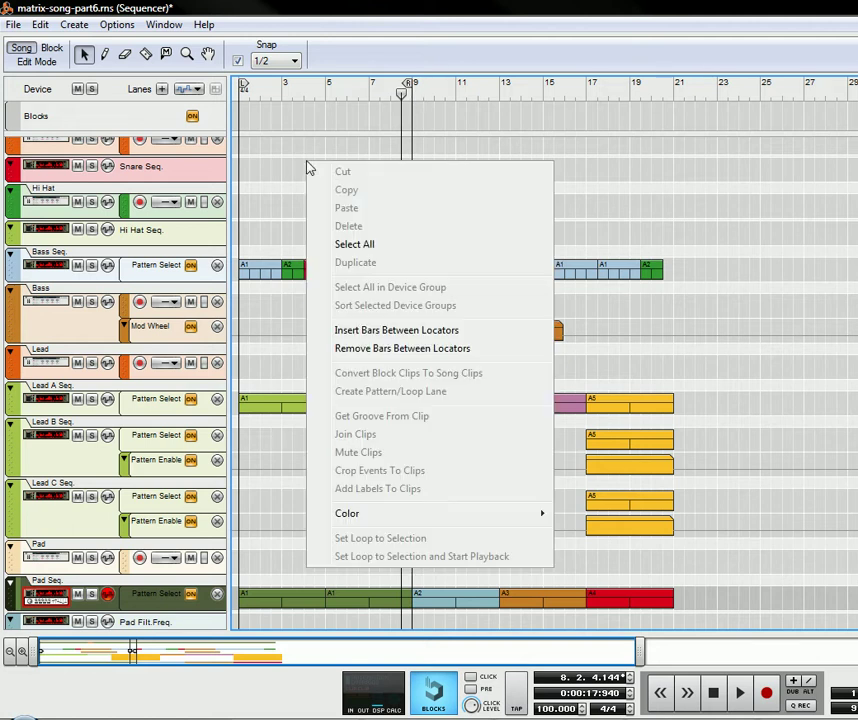
left_click(384, 331)
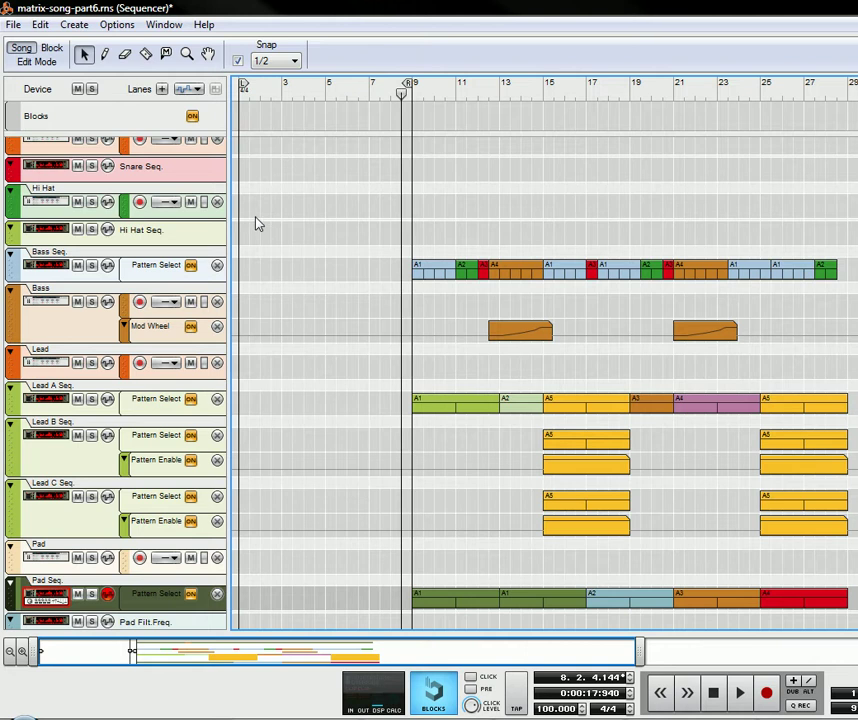
Collapse the Thor programmer and create an automation lane for the Pad Combinator's mod wheel
scroll(284, 257, "up", 3)
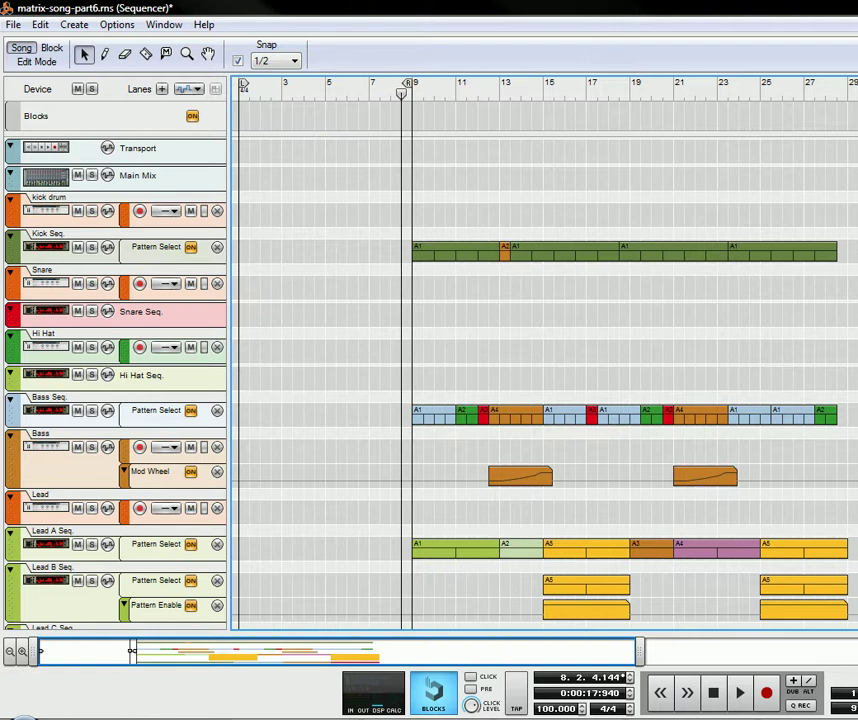
scroll(182, 291, "up", 3)
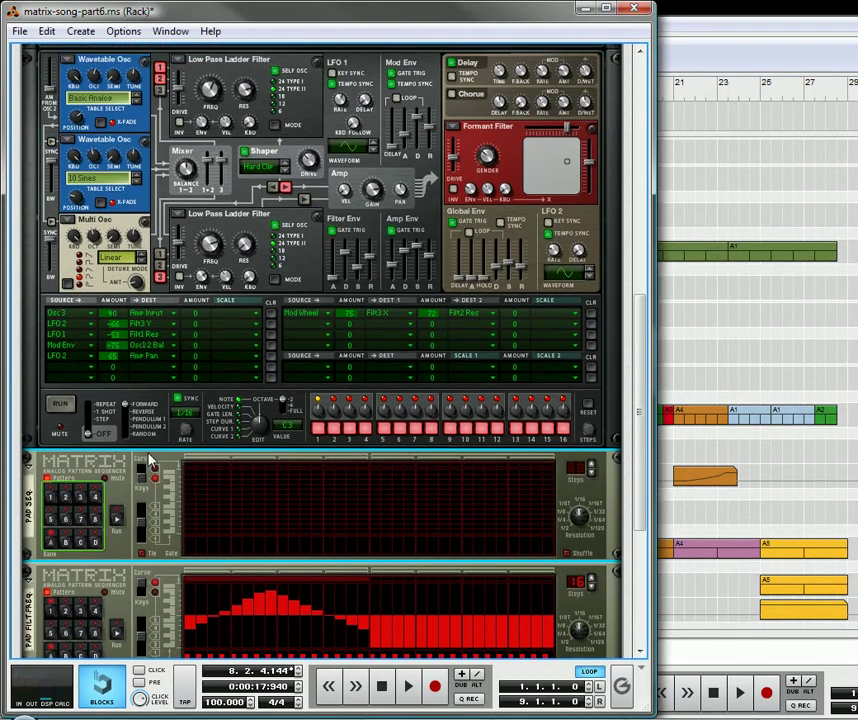
scroll(64, 186, "up", 4)
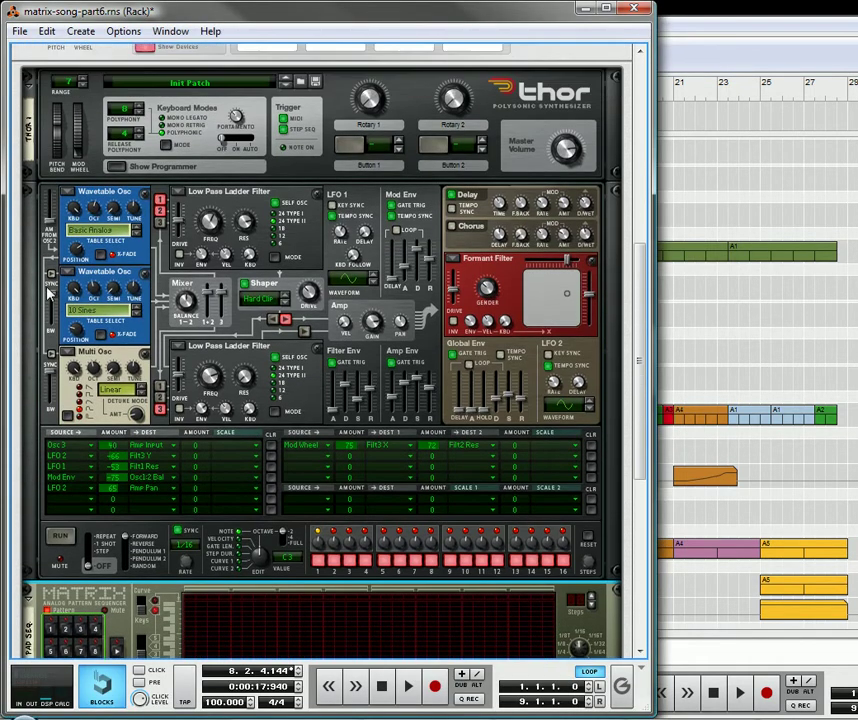
left_click(120, 200)
scroll(105, 208, "up", 4)
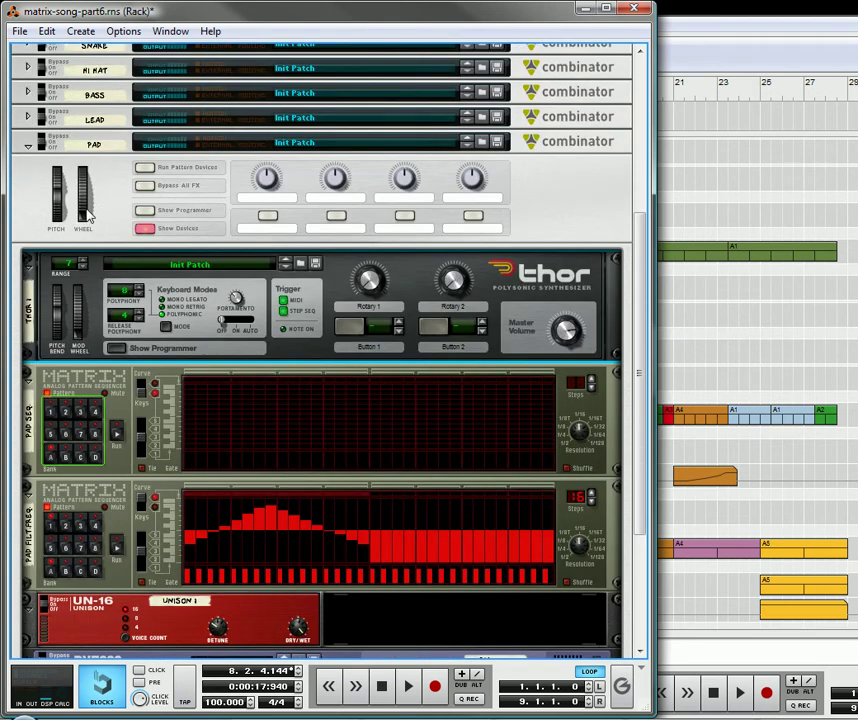
right_click(86, 212)
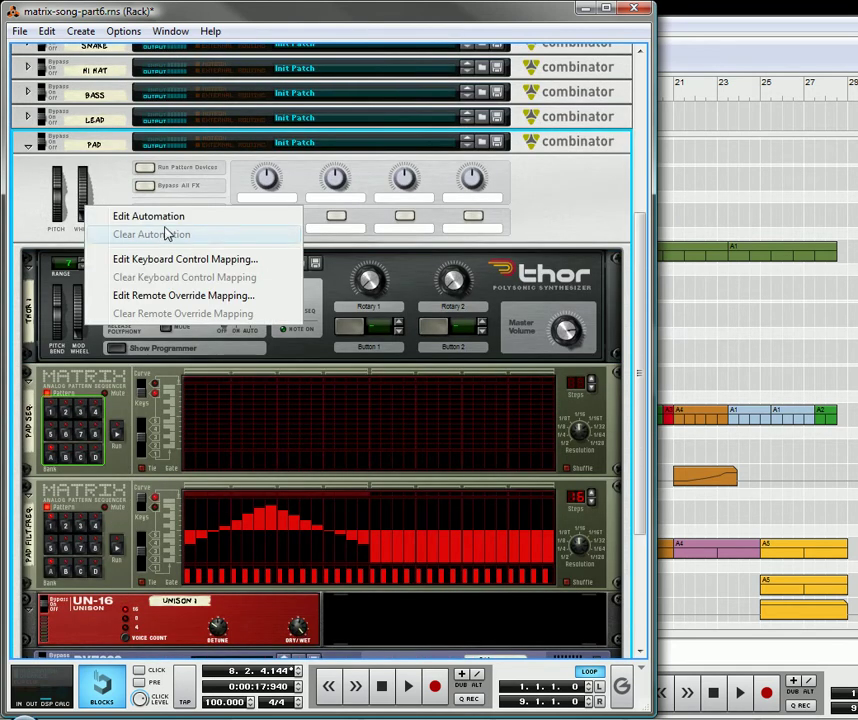
left_click(165, 222)
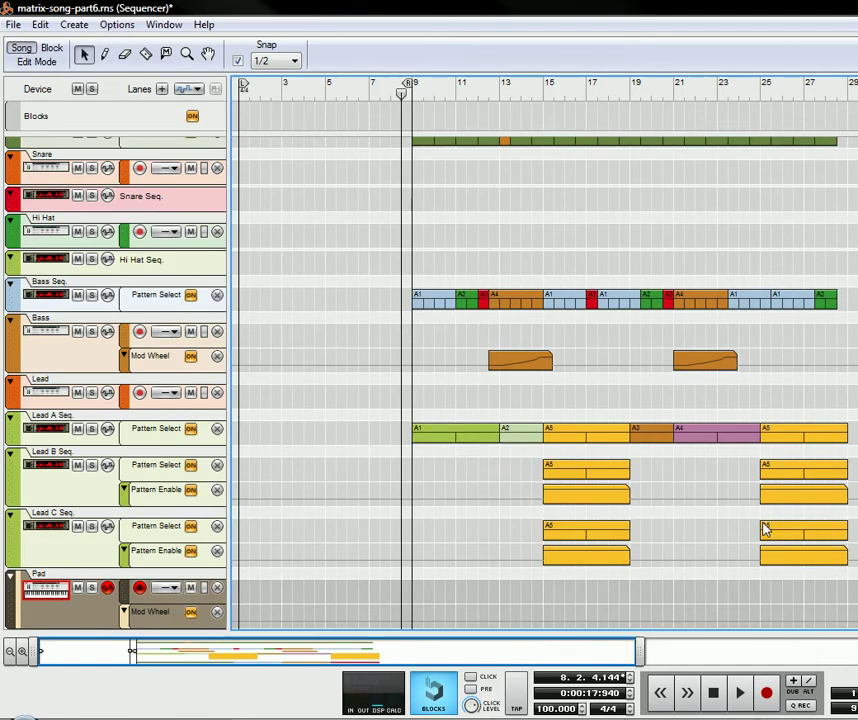
Draw a Mod Wheel automation clip on the Pad track, starting at bar 9 and 20 bars long
scroll(364, 507, "down", 2)
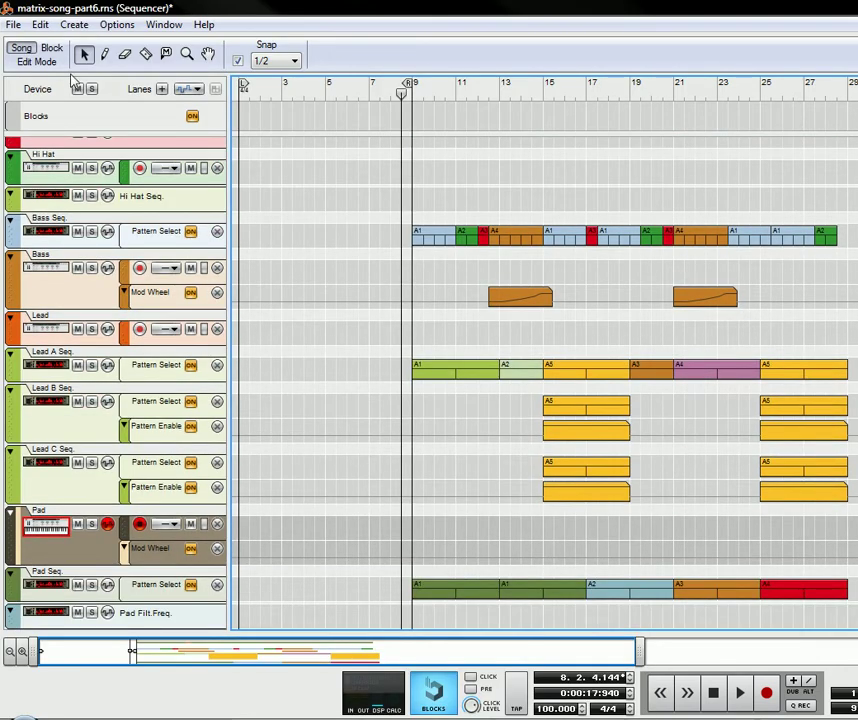
key("w")
left_click_drag(240, 551, 478, 558)
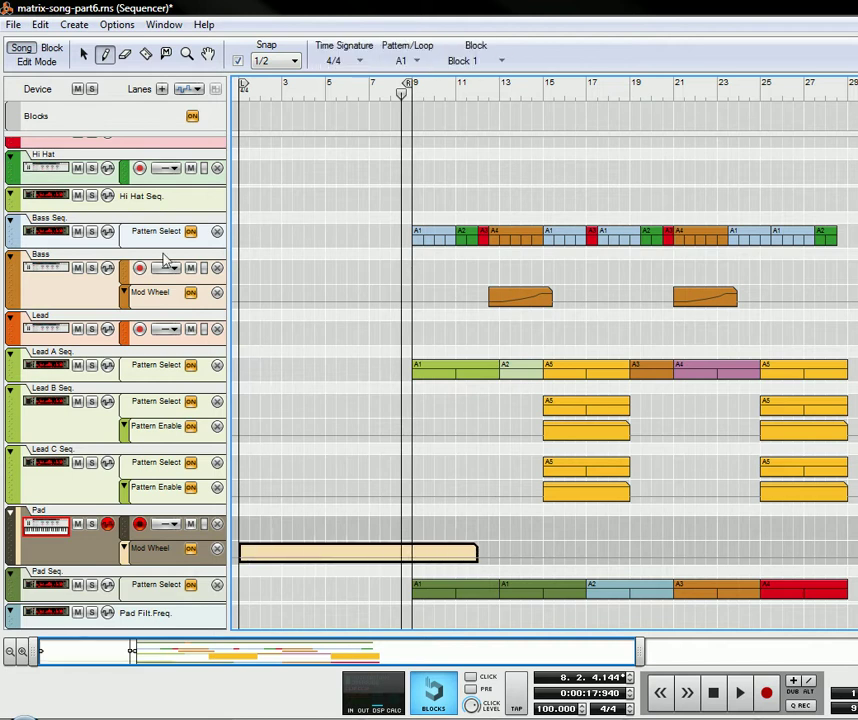
left_click(84, 54)
left_click_drag(340, 560, 513, 565)
left_click_drag(656, 549, 849, 551)
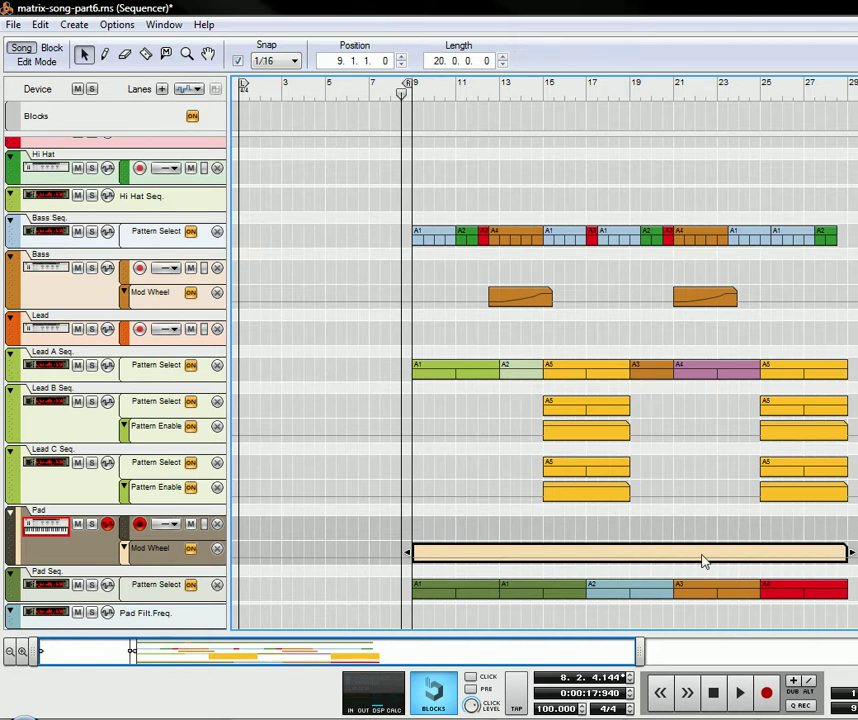
Draw a rising ramp in the Pad's Mod Wheel clip from value 0 at bar 9 to 126 at bar 29
left_click_drag(703, 562, 446, 598)
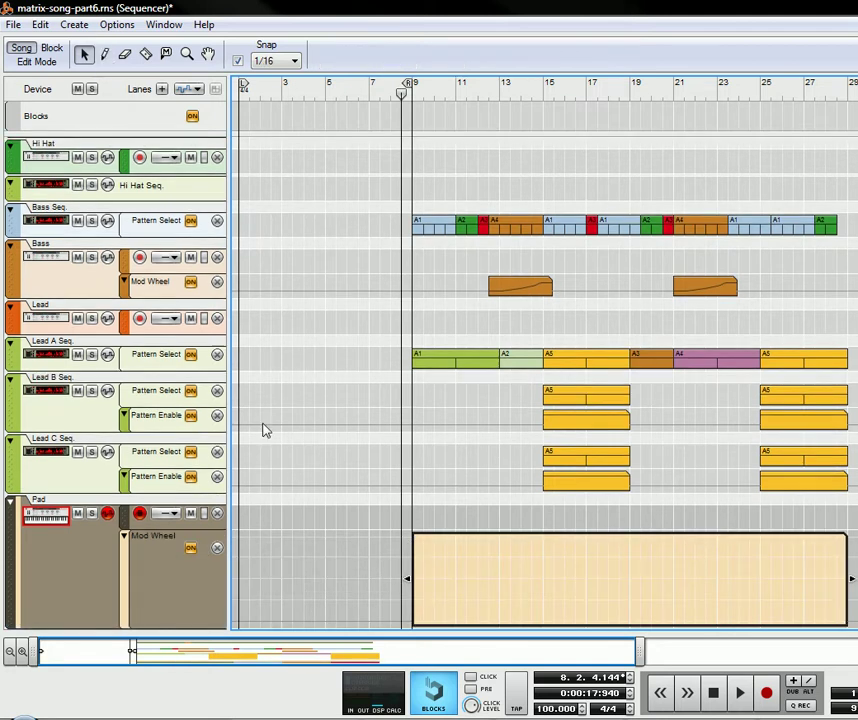
left_click(104, 54)
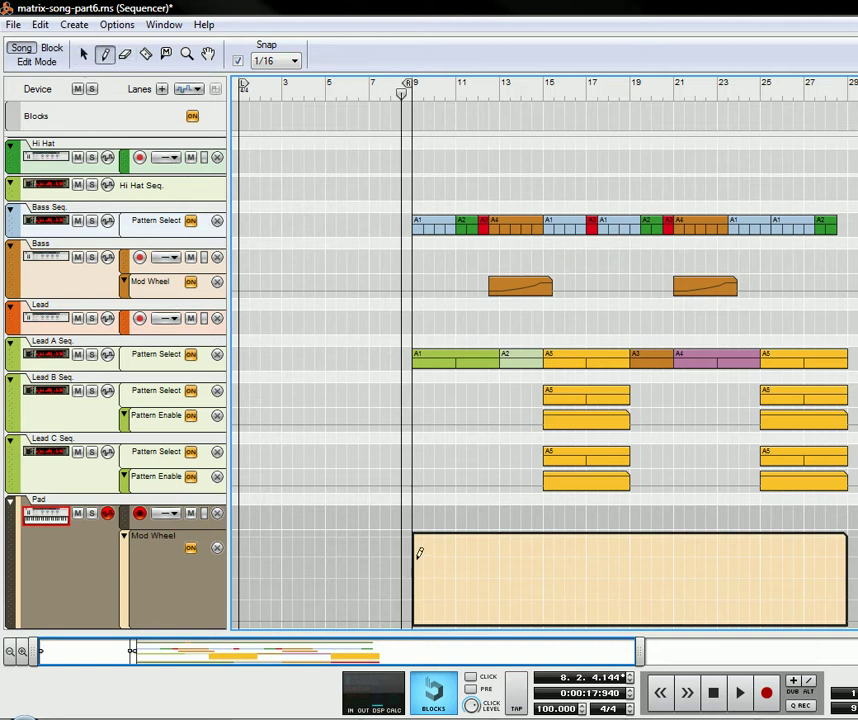
left_click(415, 619)
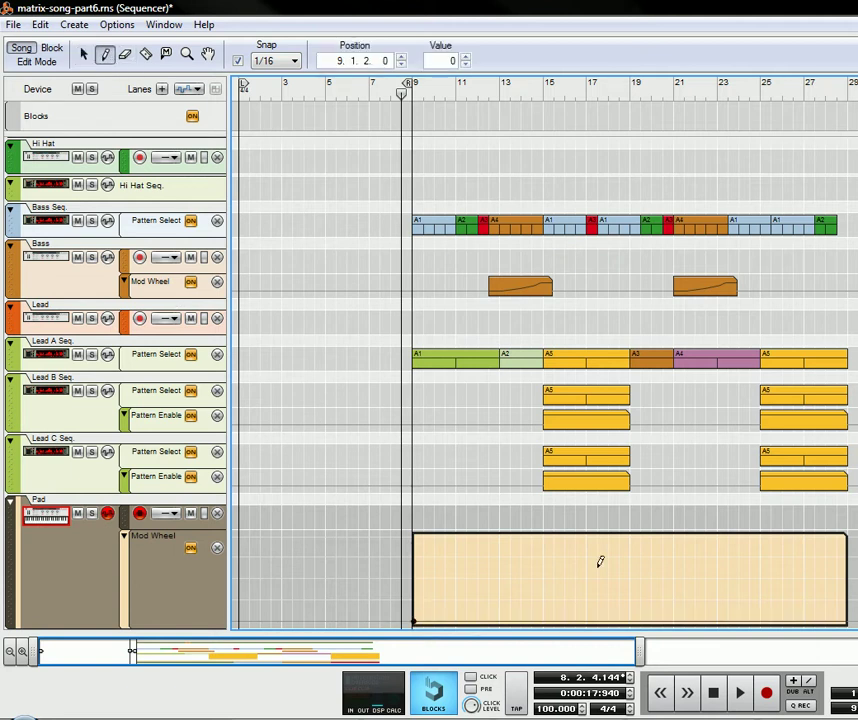
left_click(849, 535)
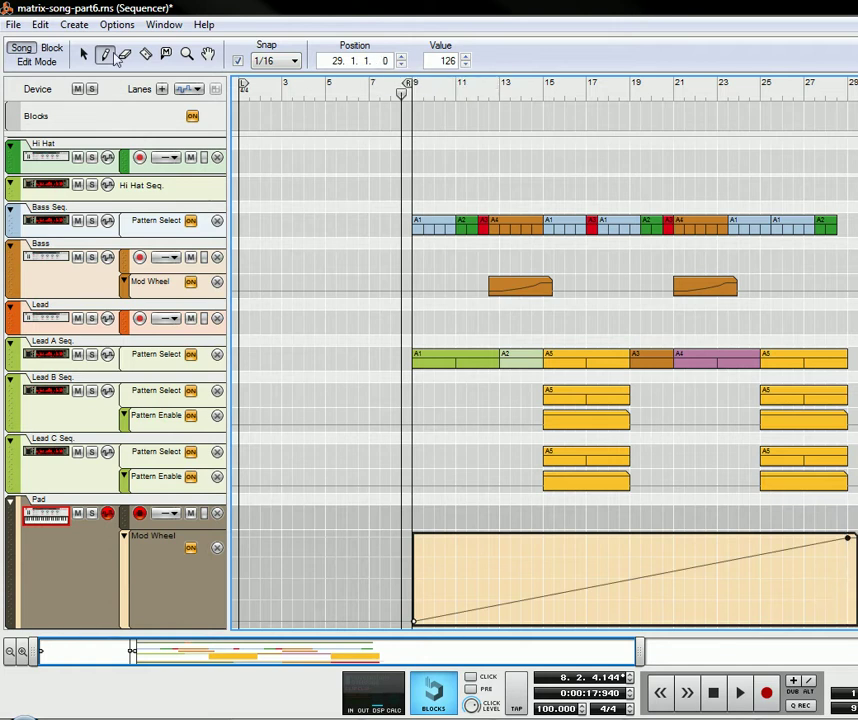
left_click(24, 62)
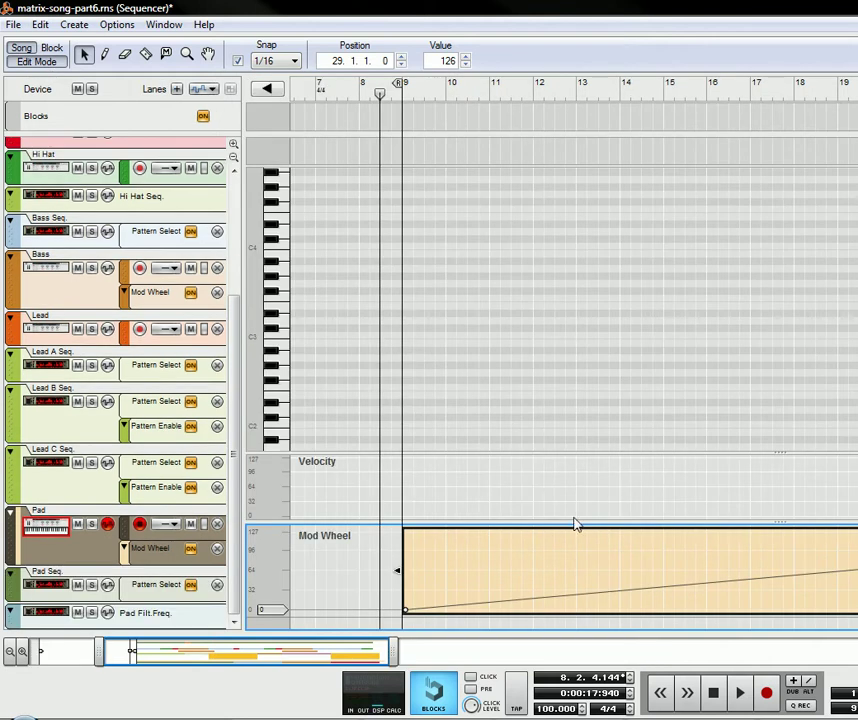
key("shift+Tab")
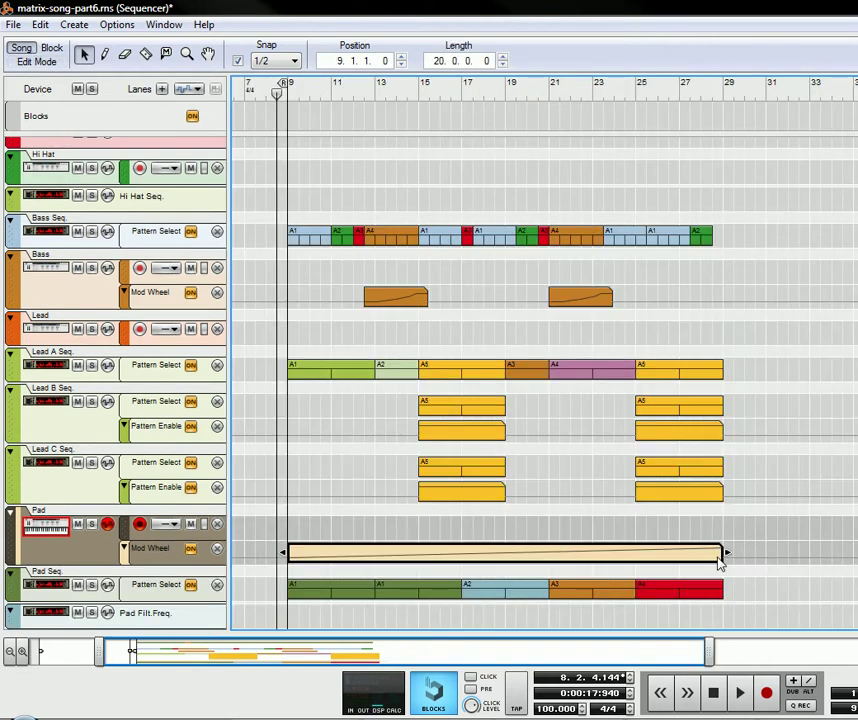
Copy the Mod Wheel ramp clip to bar 33 and draw a new four-bar clip in the gap from bar 29
left_click_drag(603, 556, 813, 557)
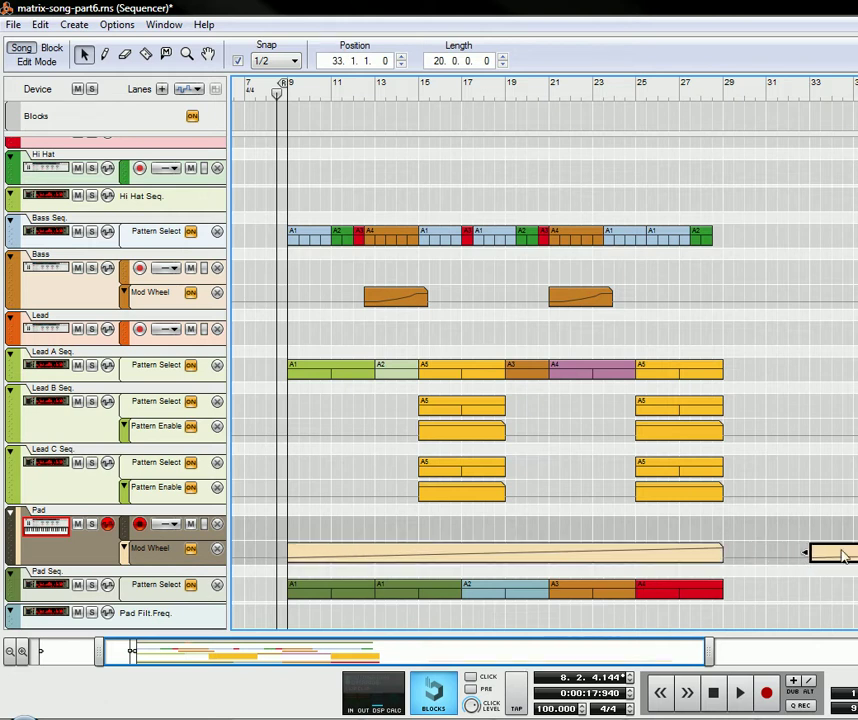
left_click(104, 54)
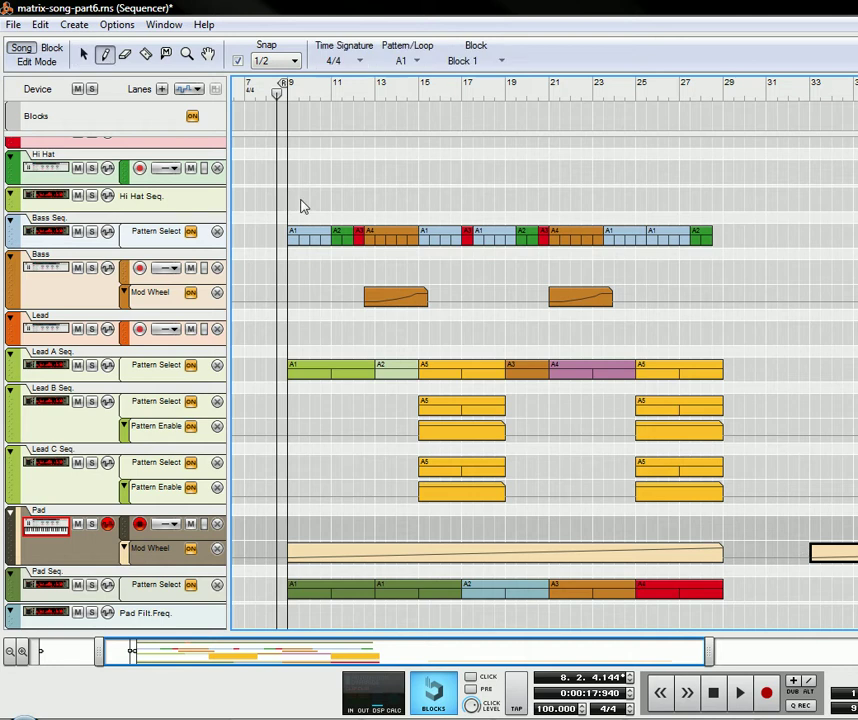
mouse_move(730, 548)
left_mouse_down()
mouse_move(818, 548)
mouse_move(803, 548)
left_mouse_up()
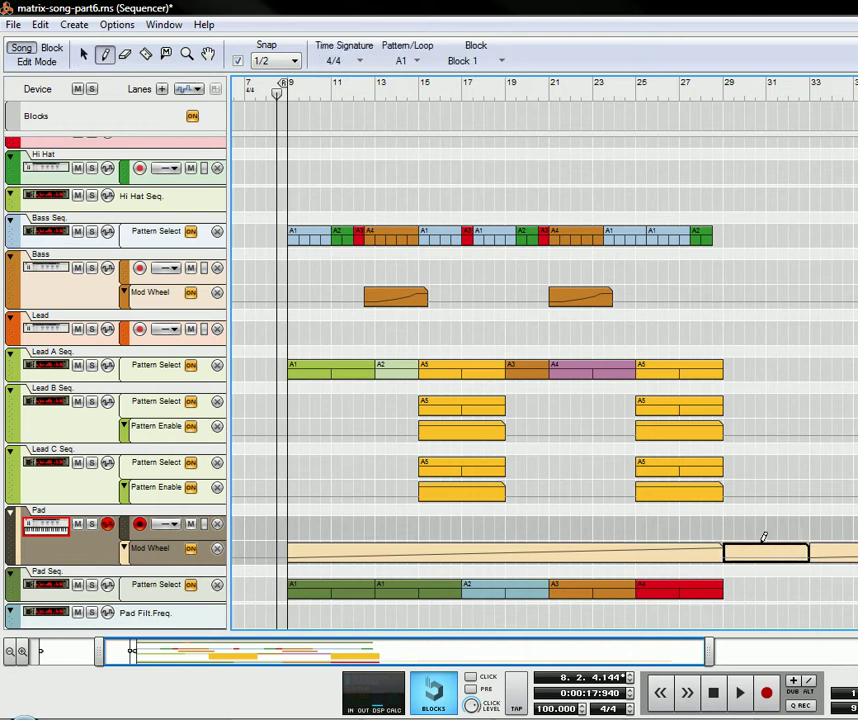
Open the four-bar Pad Mod Wheel clip at bar 29 and add an automation point with value 127 near its start
key("q")
double_click(766, 555)
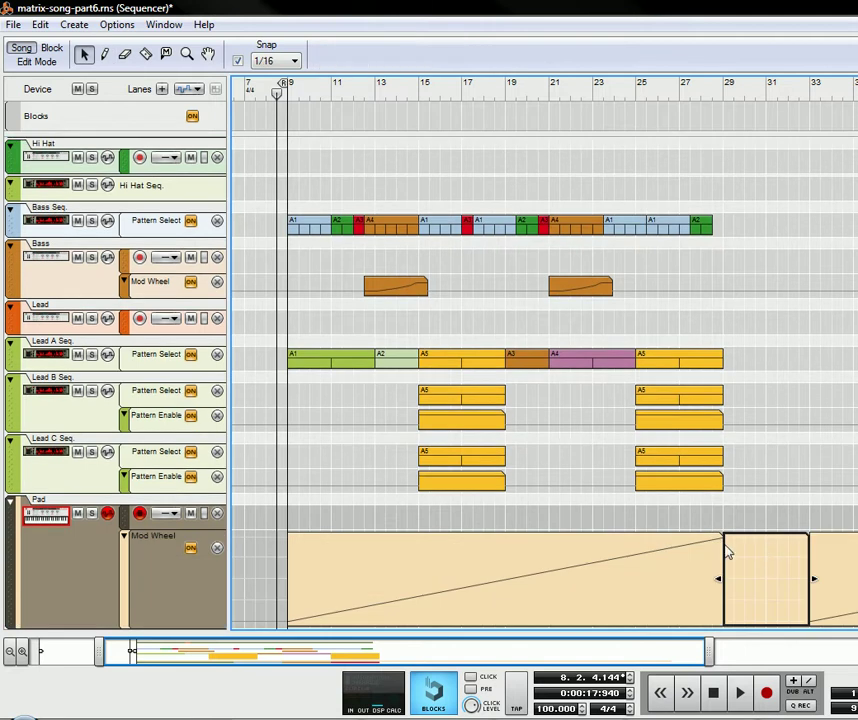
left_click(104, 54)
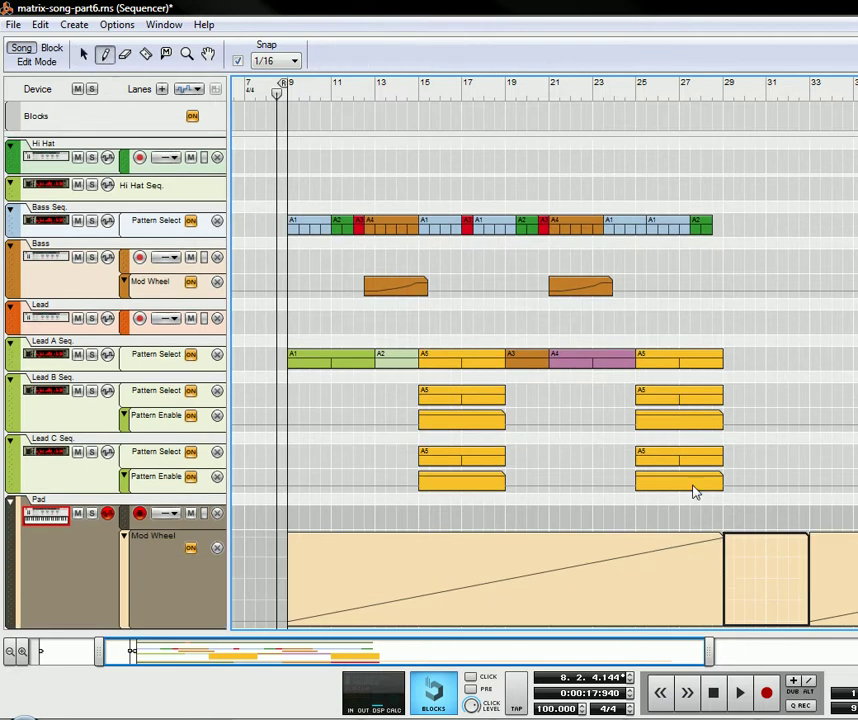
left_click(730, 536)
left_click(463, 57)
left_click(463, 57)
left_click(463, 57)
left_click(463, 57)
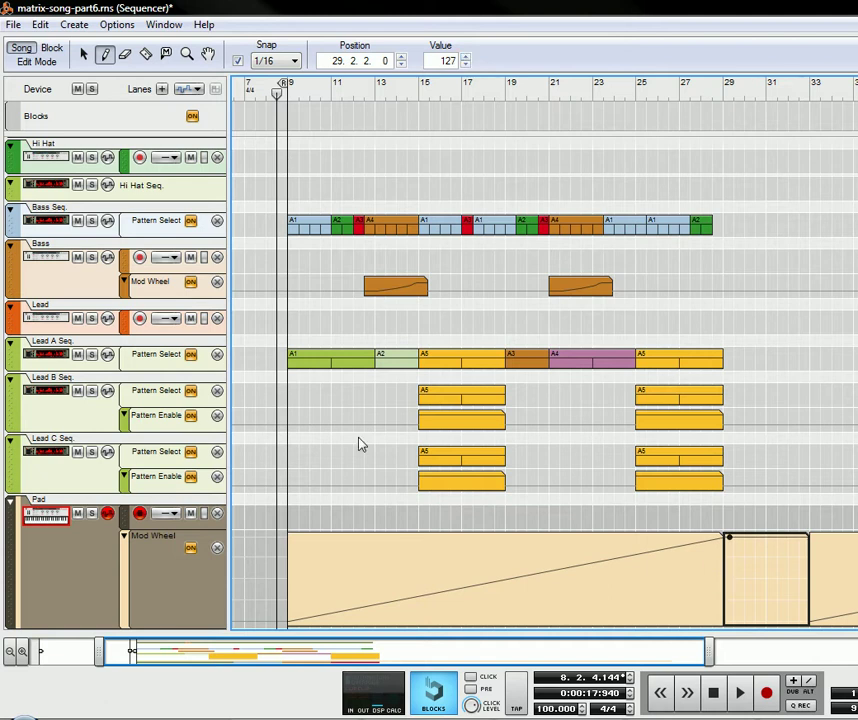
Move the new point back to position 29.1.2.0 and raise the preceding ramp's end point at bar 29 by one
left_click(83, 54)
left_click(643, 573)
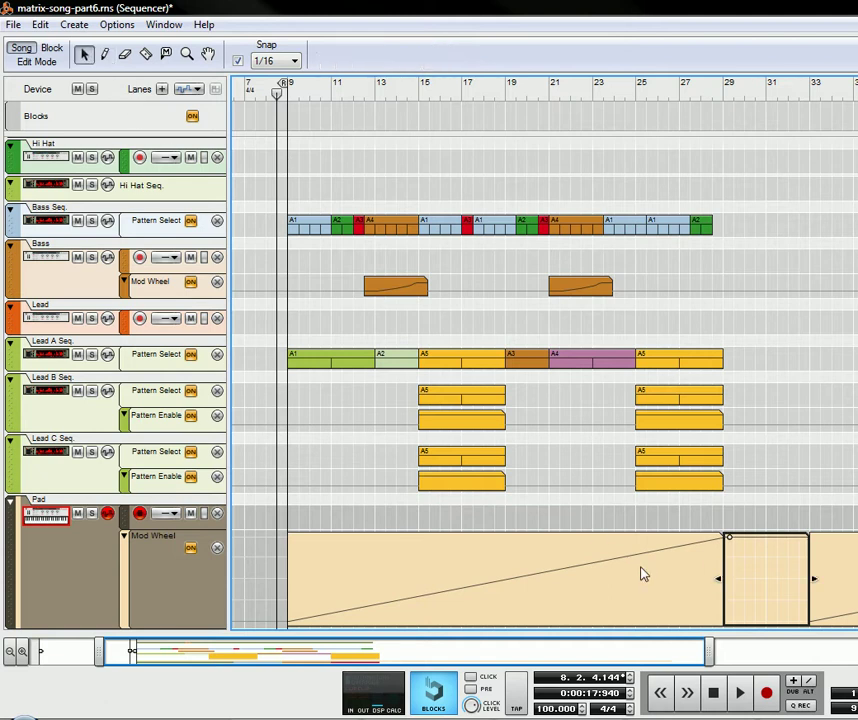
left_click(723, 540)
left_click_drag(721, 540, 726, 540)
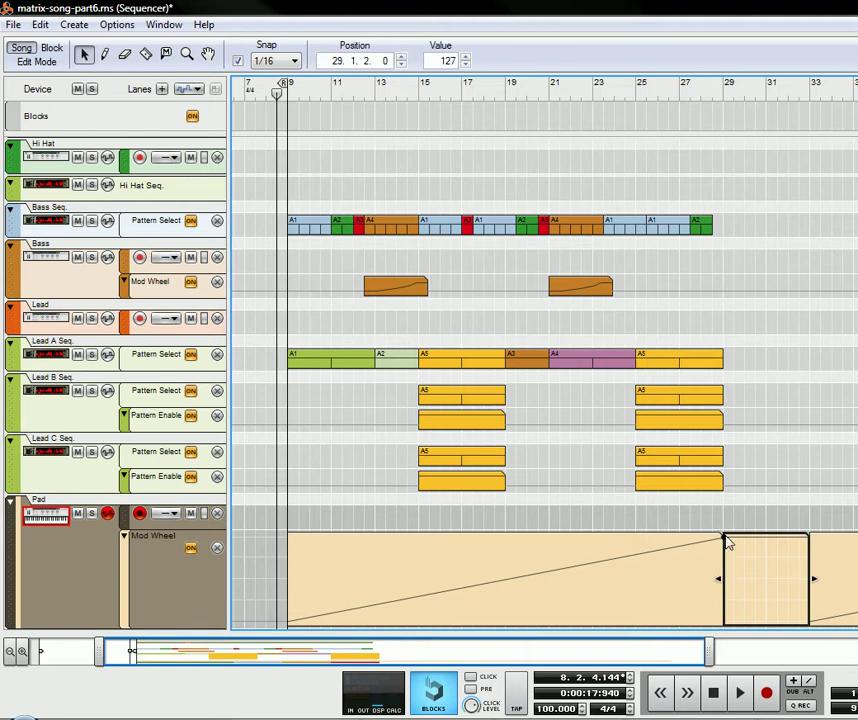
left_click(663, 565)
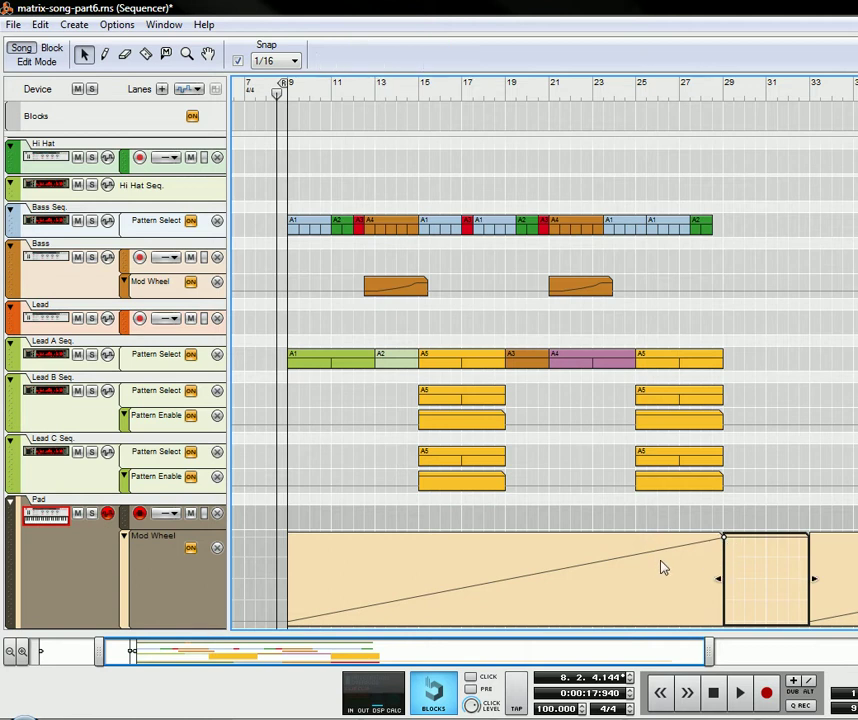
left_click(723, 540)
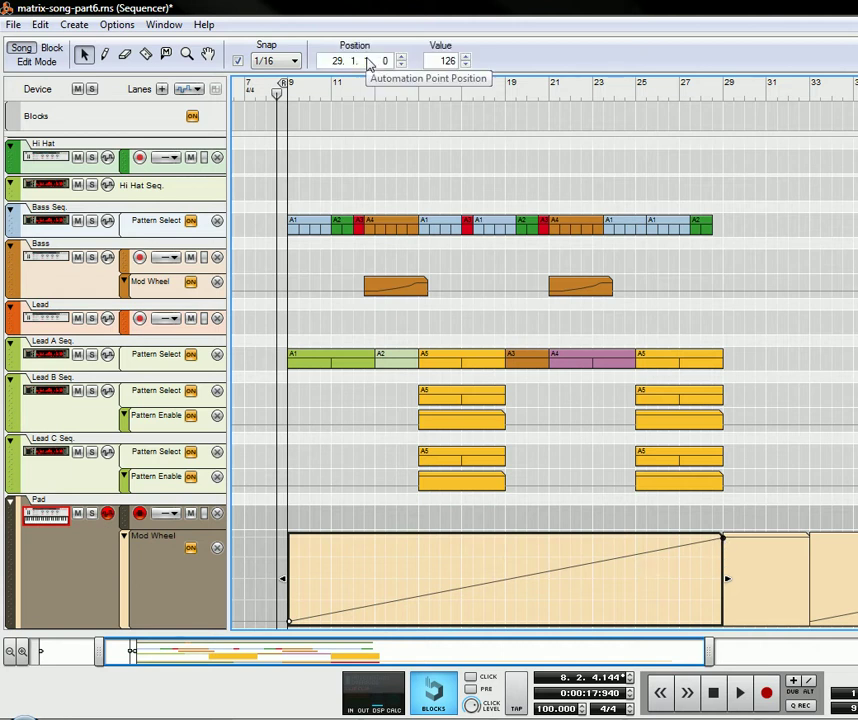
left_click(465, 57)
Set the start point of the copied Mod Wheel ramp at bar 33 to value 127
left_click(815, 585)
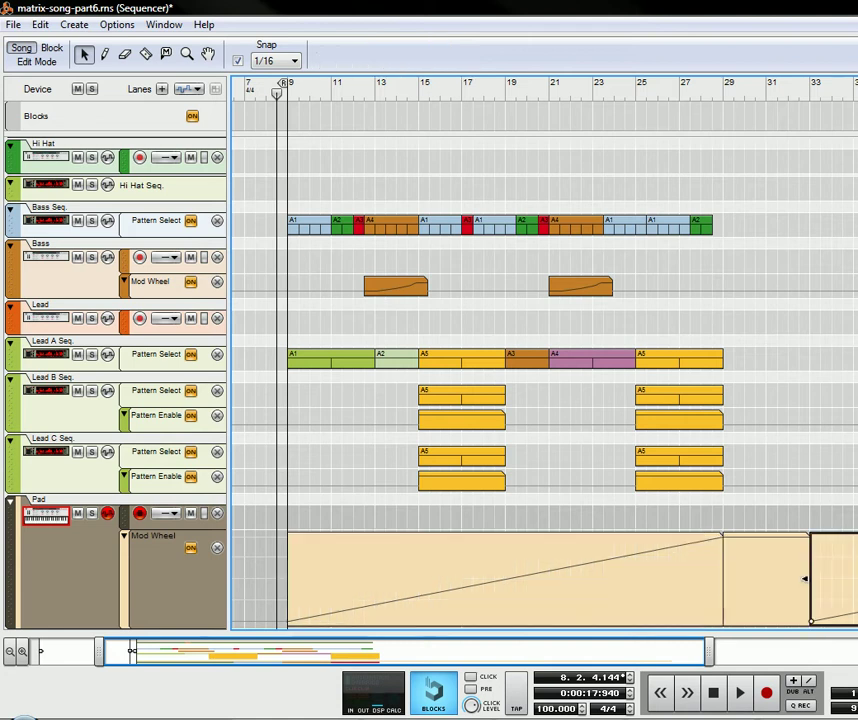
left_click(816, 622)
scroll(805, 630, "down", 2)
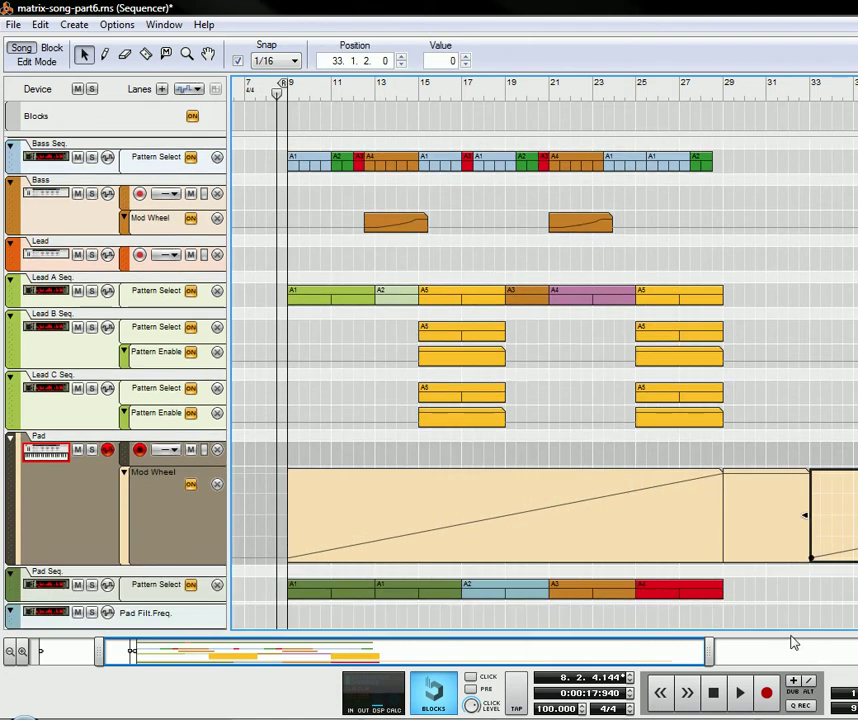
double_click(447, 62)
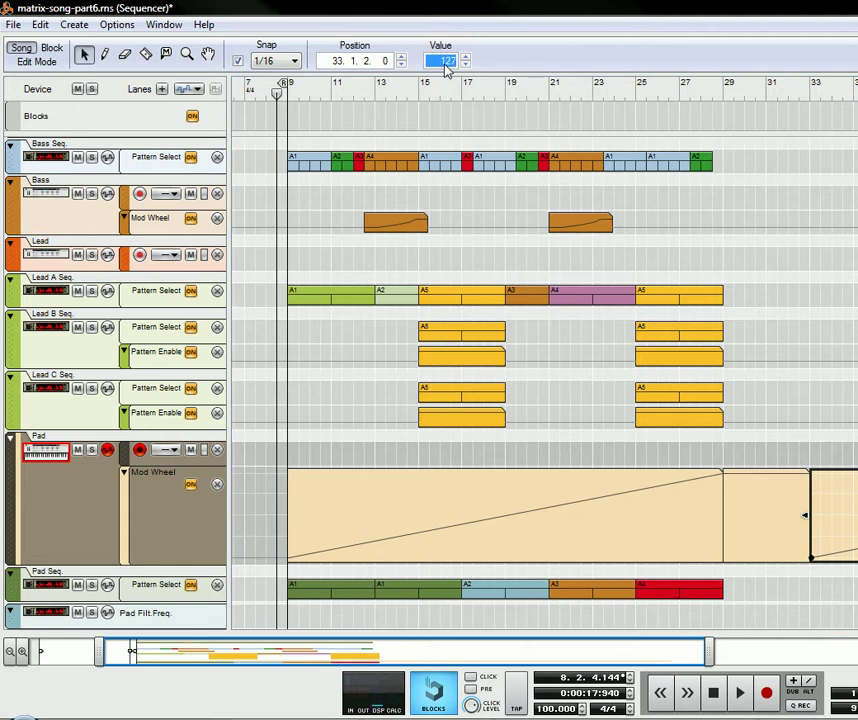
key("Return")
Set the copied ramp's end point at bar 53 to value 0 and leave clip editing
left_click(805, 516)
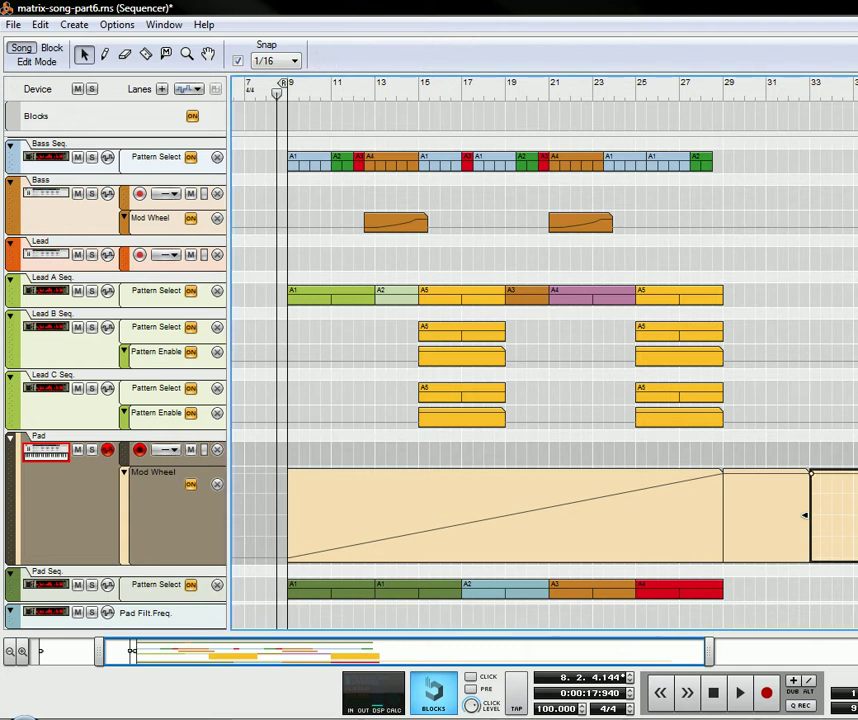
left_click(805, 516)
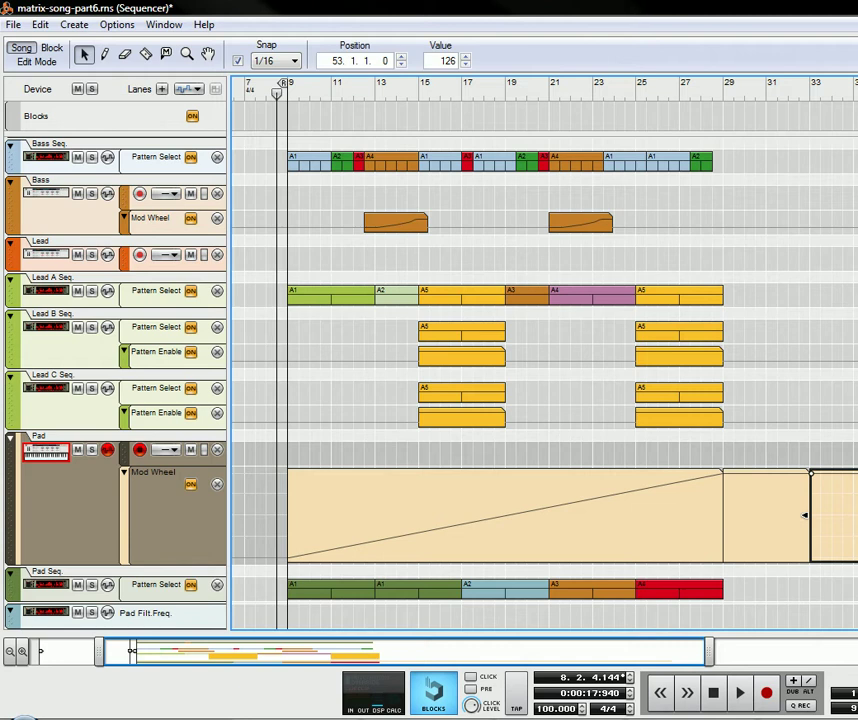
left_click(452, 61)
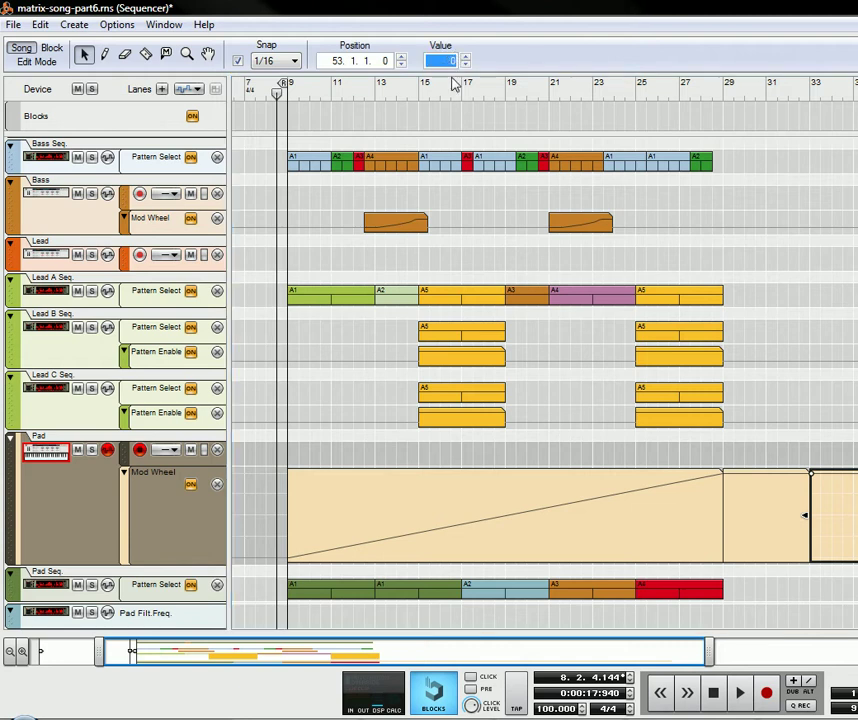
type("0")
key("Return")
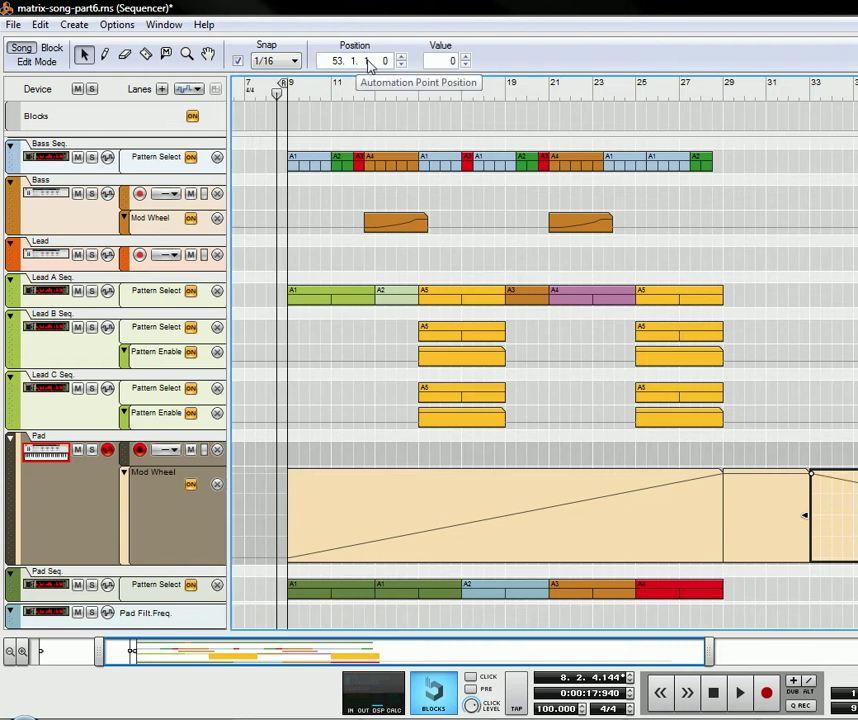
key("Escape")
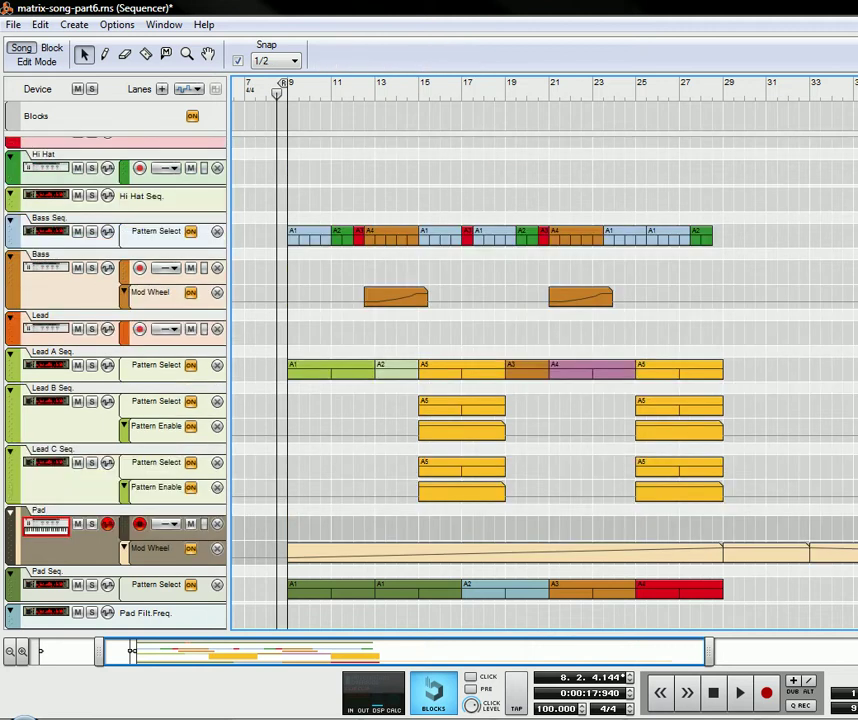
Copy the Pad's three Mod Wheel clips so that the copies start at bar 57
left_click(565, 553)
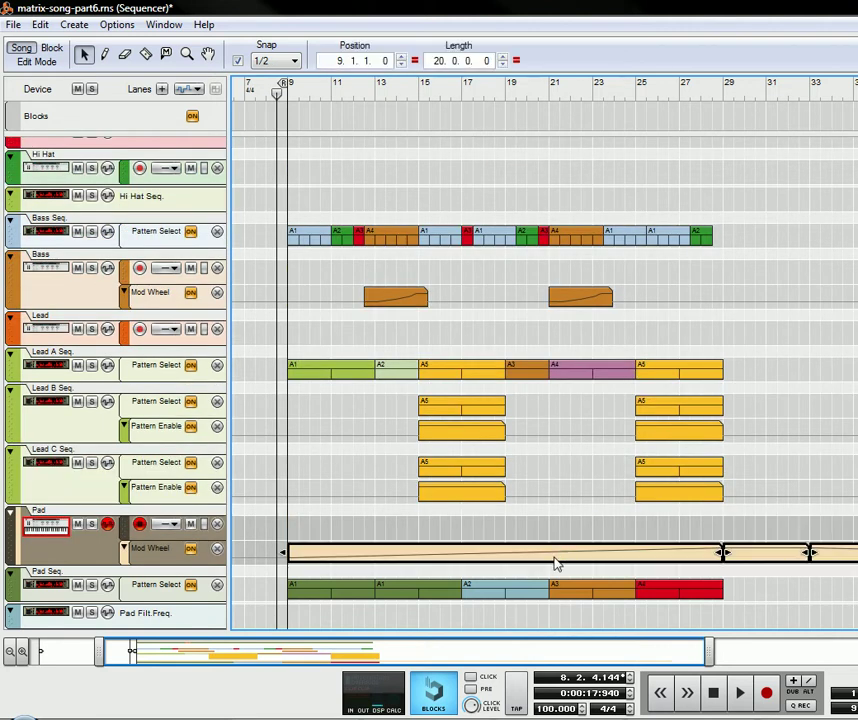
left_click_drag(700, 557, 824, 557)
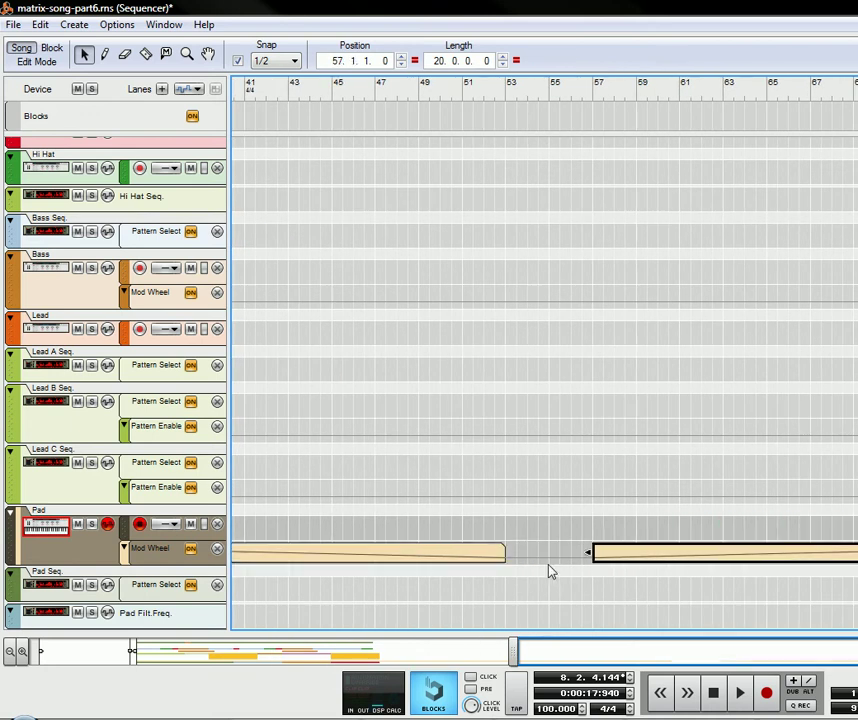
left_click_drag(536, 654, 84, 654)
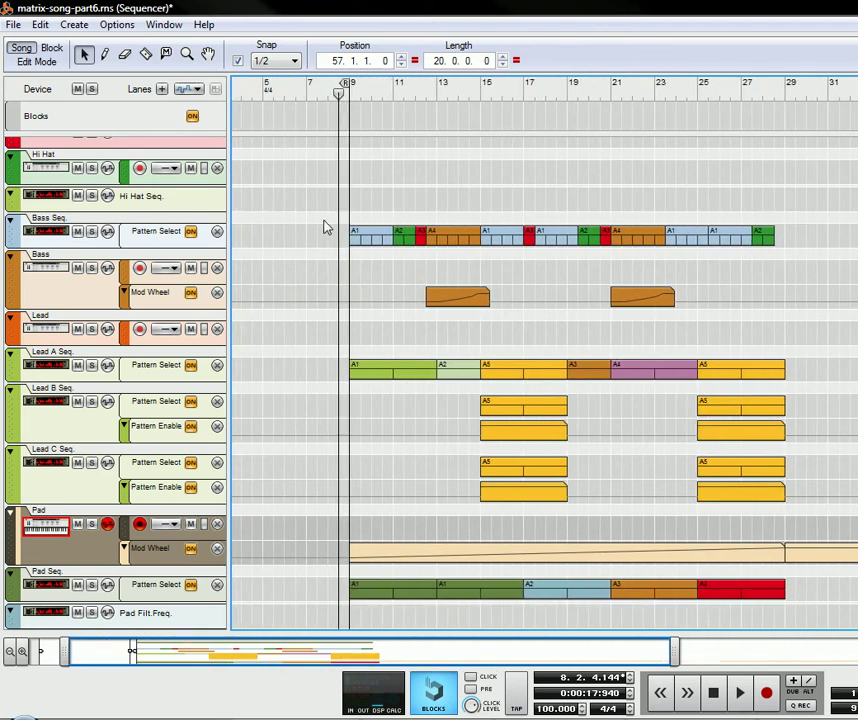
left_click_drag(308, 651, 216, 653)
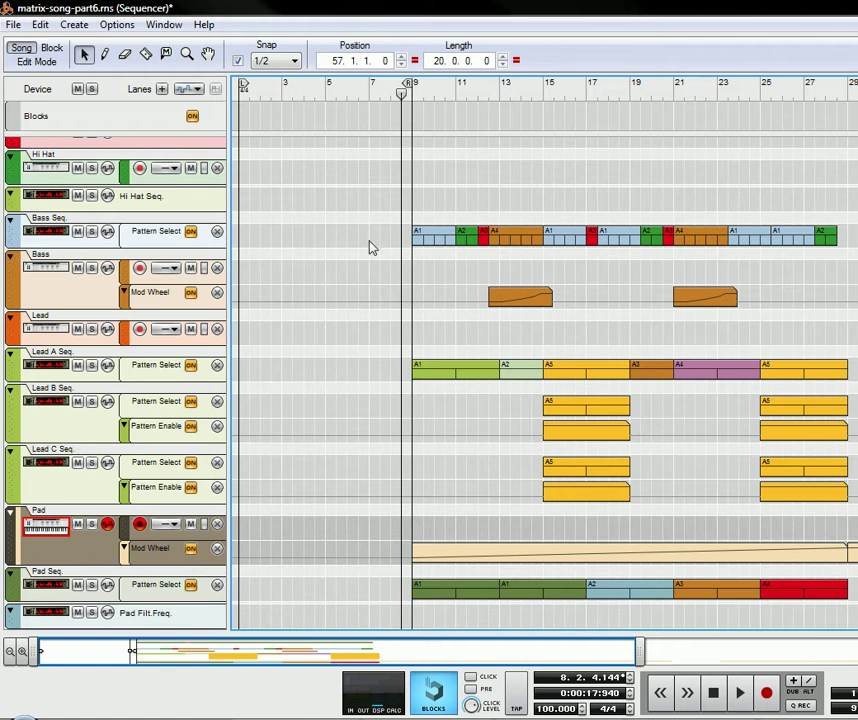
left_click(431, 239)
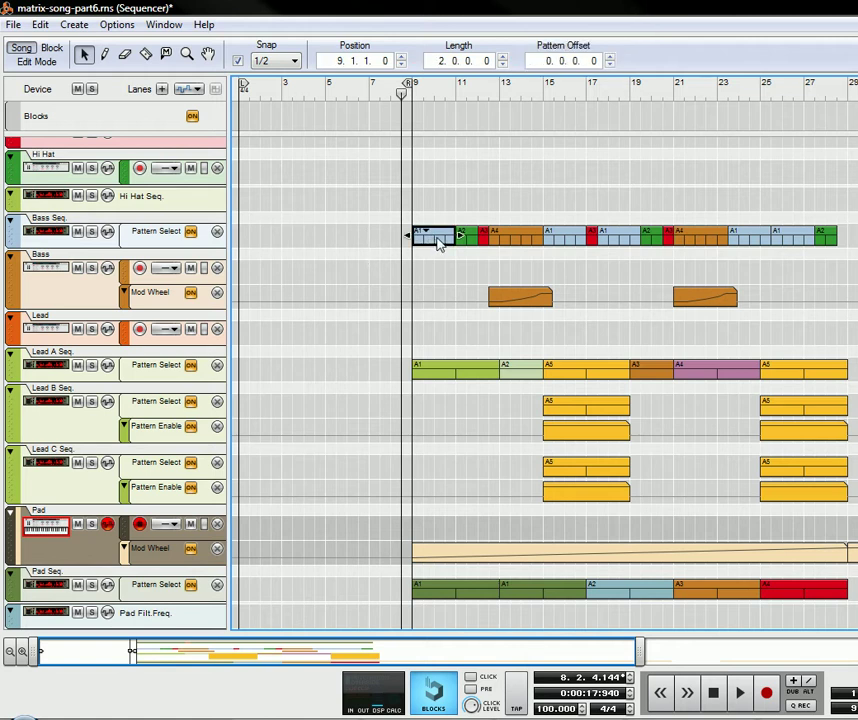
Switch to the rack, fold the Thor, hide the Pad Combinator's devices and collapse the Combinator
key("F6")
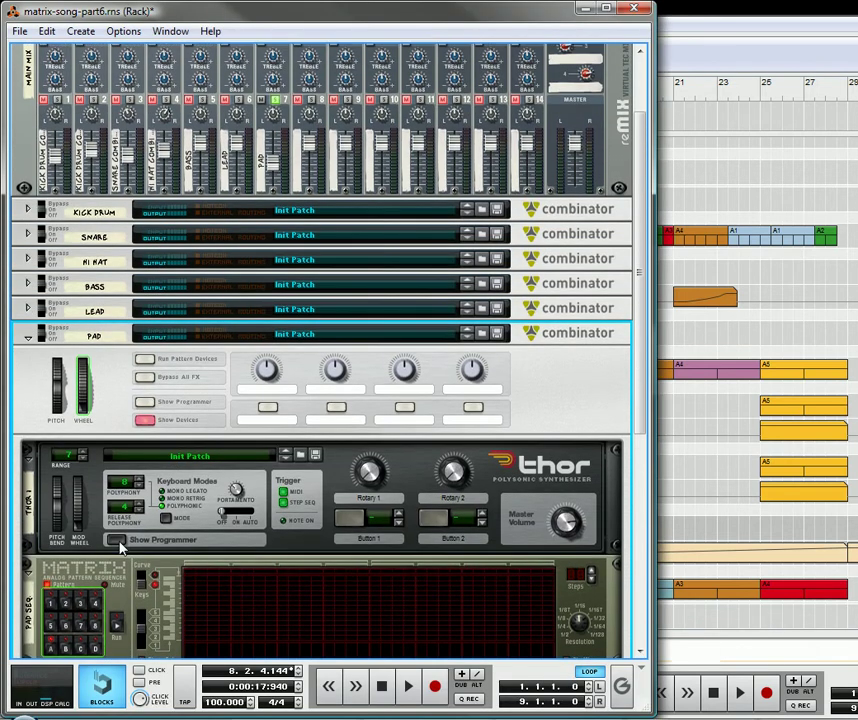
left_click(28, 468)
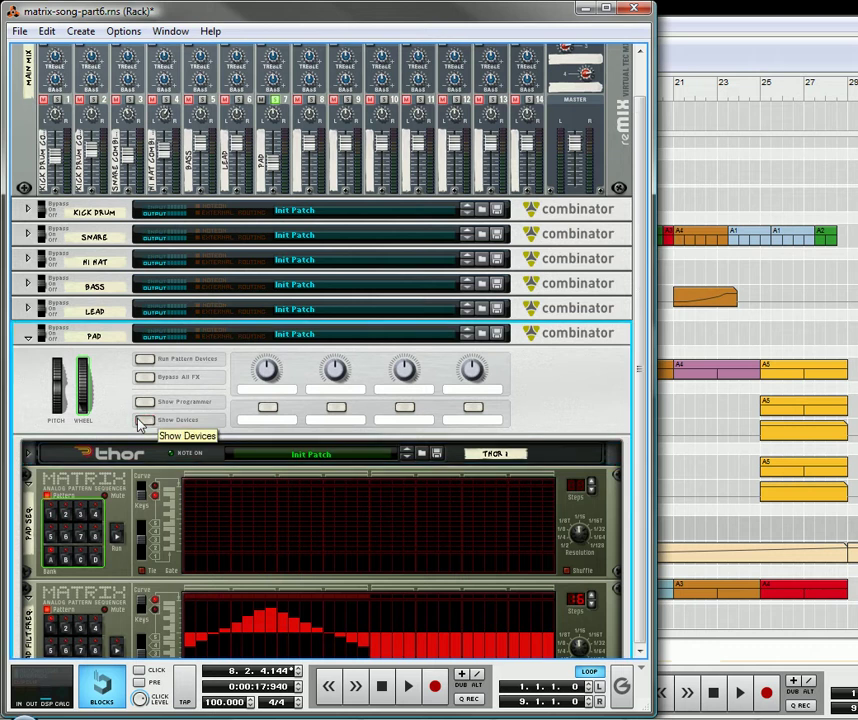
left_click(141, 419)
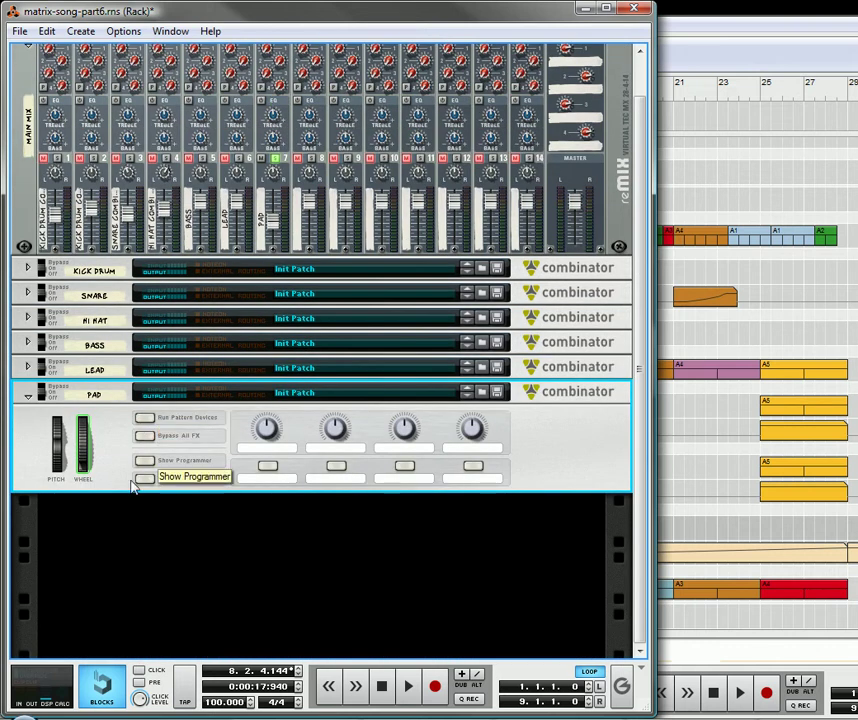
left_click(28, 396)
Expand the Kick Drum Combinator, show its devices and unfold the Kick Seq. Matrix
left_click(28, 312)
left_click(28, 312)
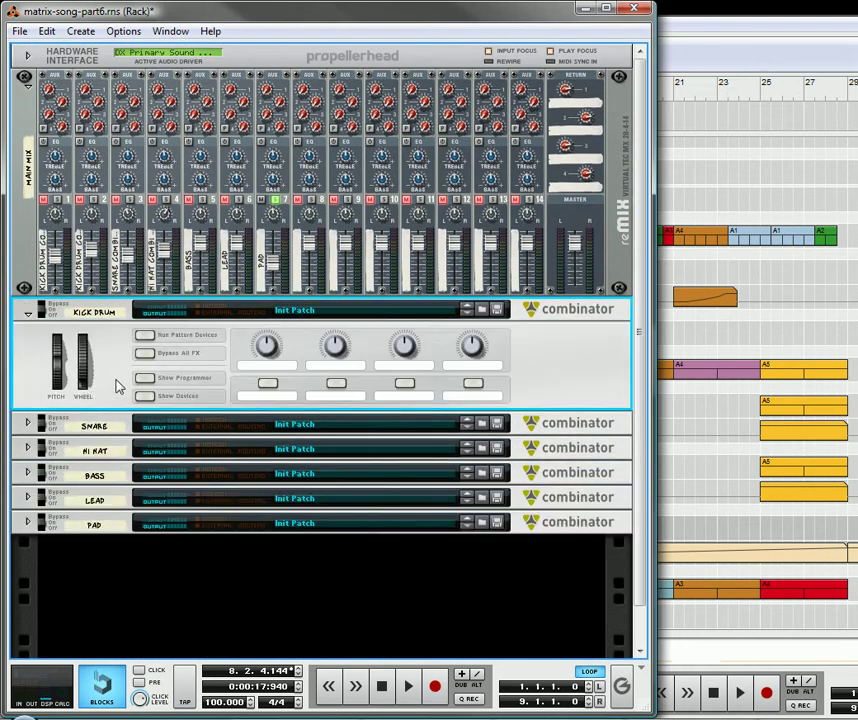
left_click(146, 397)
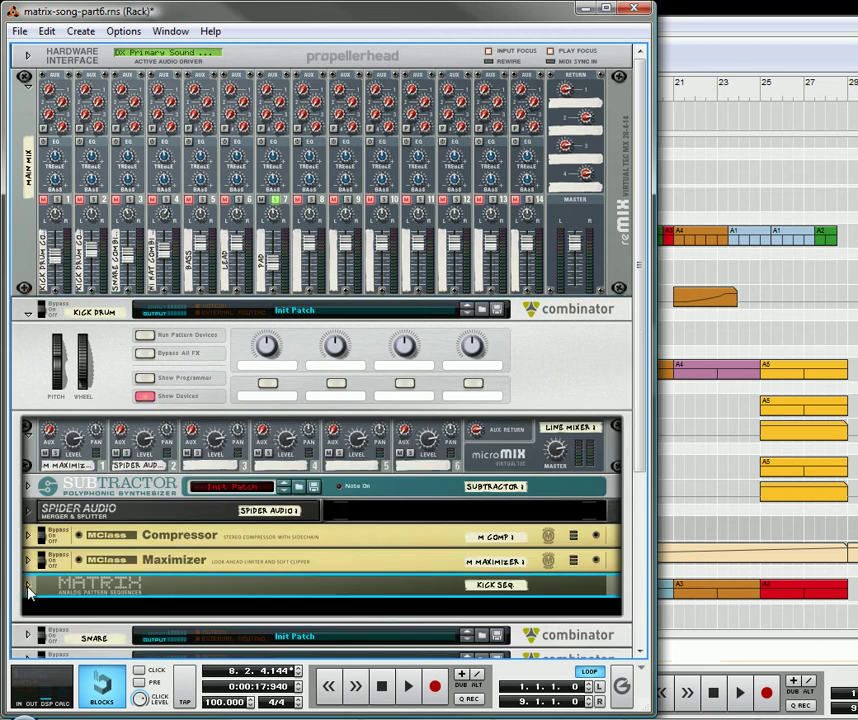
left_click(28, 593)
scroll(80, 452, "down", 5)
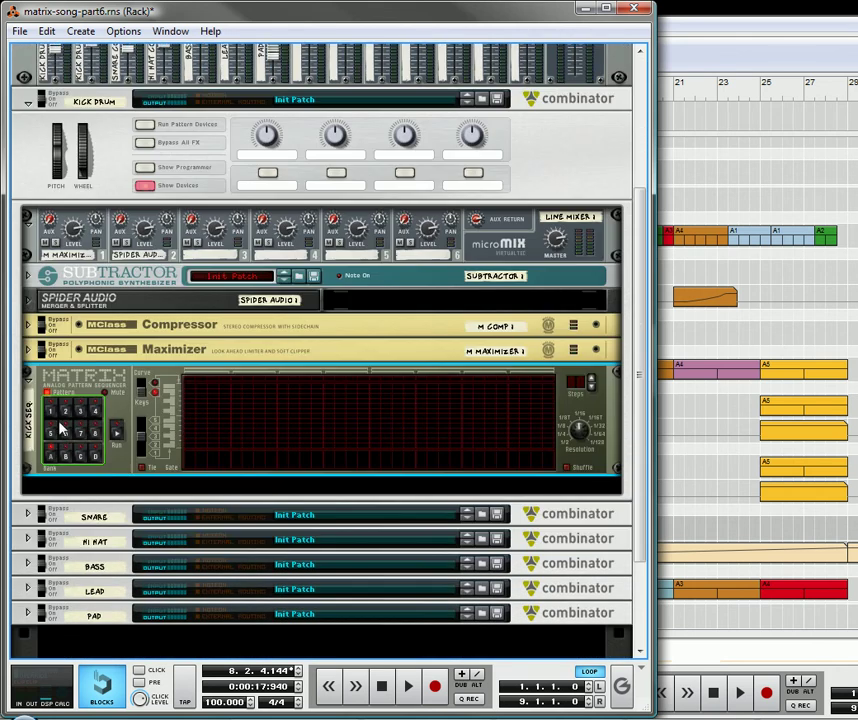
Select pattern A3 in the Kick Seq. Matrix and clear the gates between steps 1, 5, 9 and 13 of the 16-step pattern
left_click(54, 413)
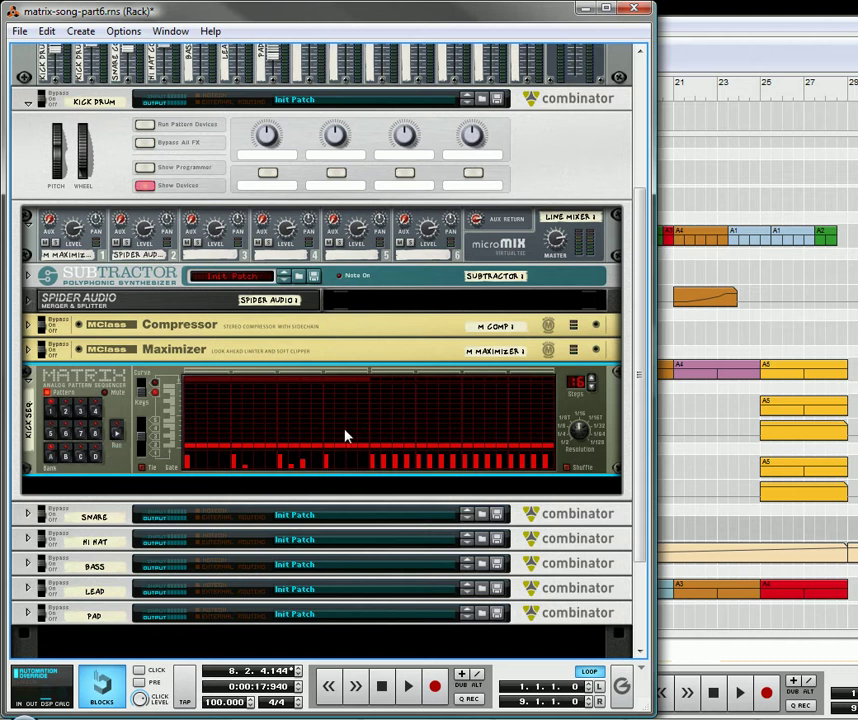
left_click(67, 413)
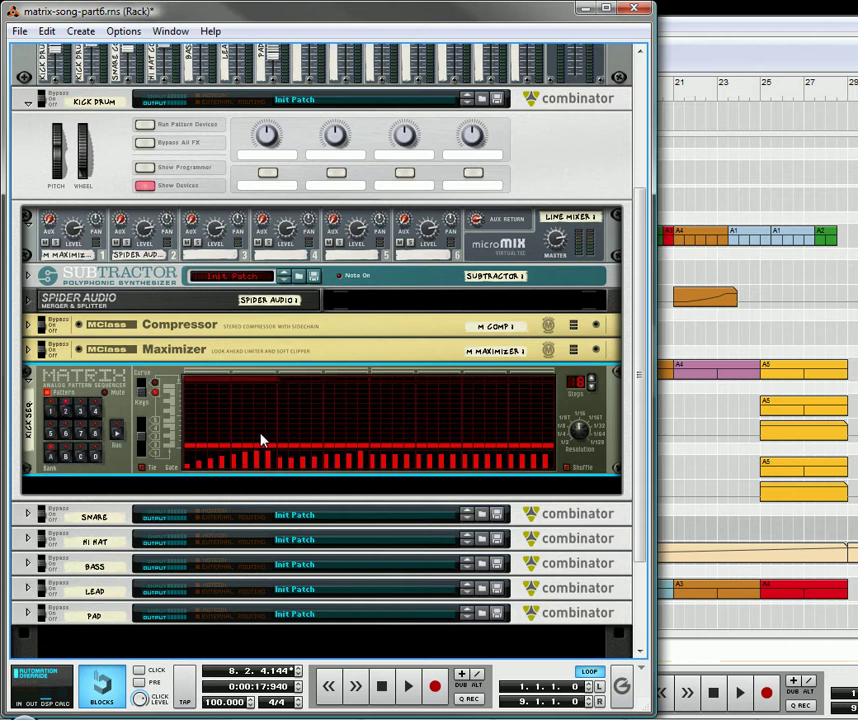
left_click(84, 418)
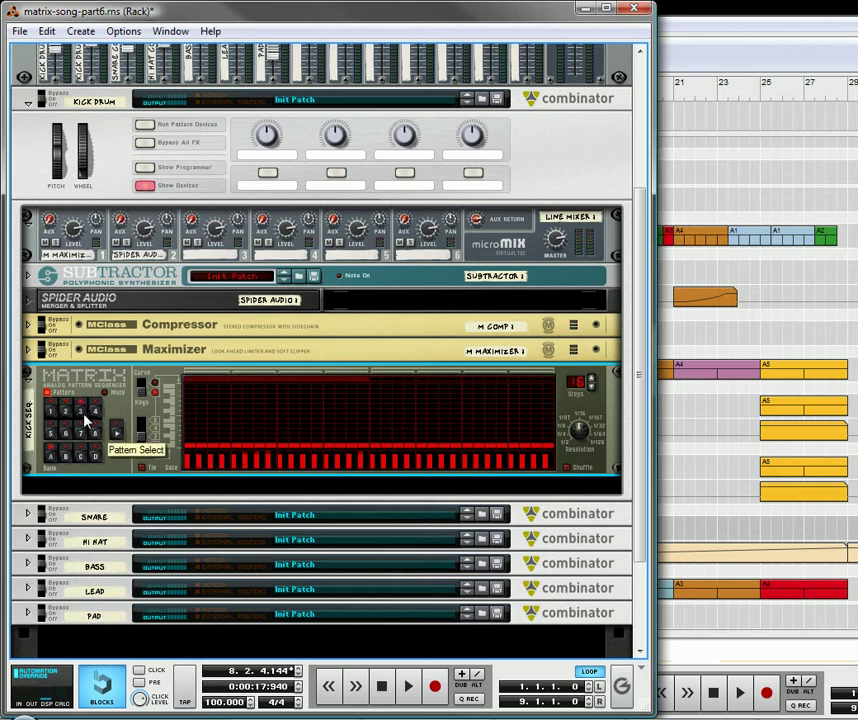
mouse_move(214, 482)
left_mouse_down()
mouse_move(249, 468)
mouse_move(247, 478)
mouse_move(273, 490)
mouse_move(291, 467)
mouse_move(304, 488)
mouse_move(319, 490)
mouse_move(323, 467)
mouse_move(332, 467)
mouse_move(368, 488)
left_mouse_up()
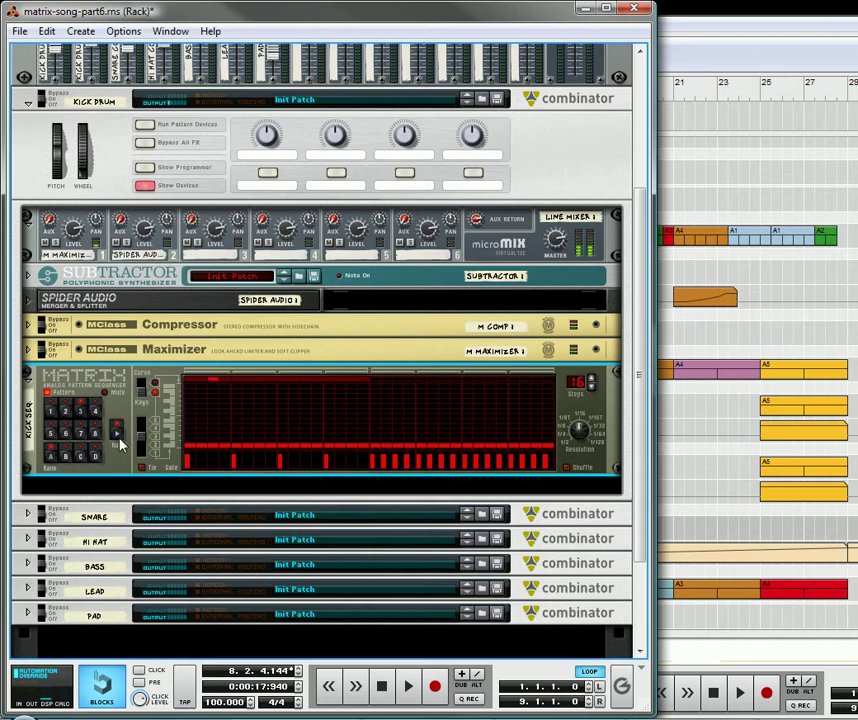
Audition kick pattern A3 by running the Kick Seq. Matrix
scroll(168, 308, "up", 2)
scroll(168, 308, "up", 1)
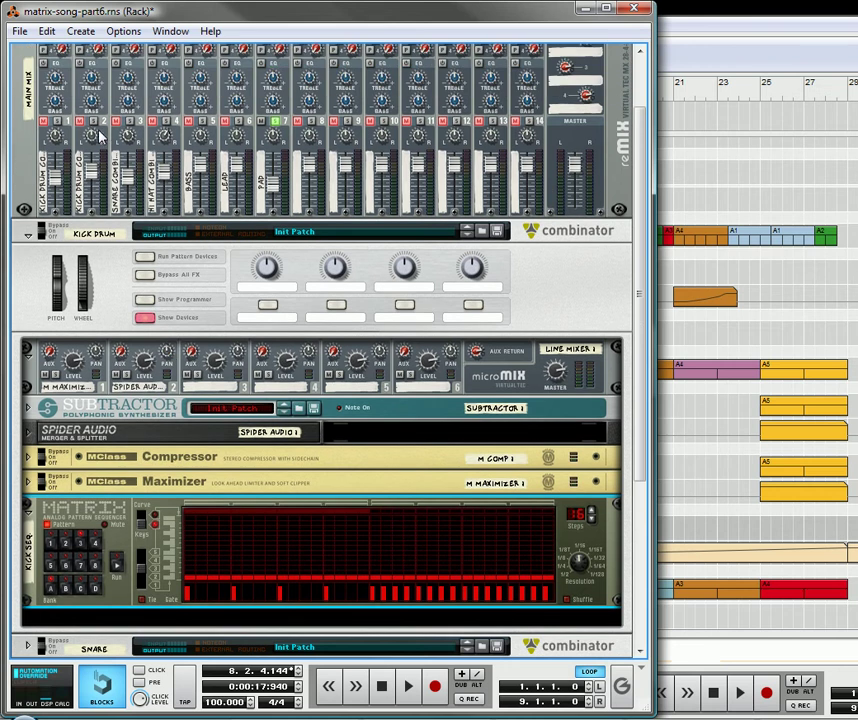
scroll(256, 305, "down", 3)
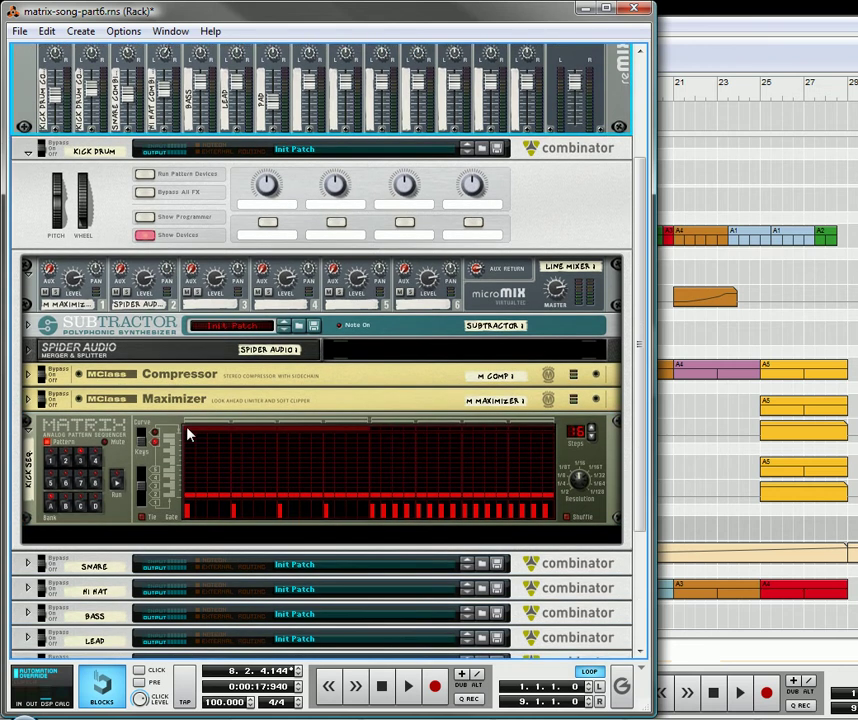
left_click(115, 452)
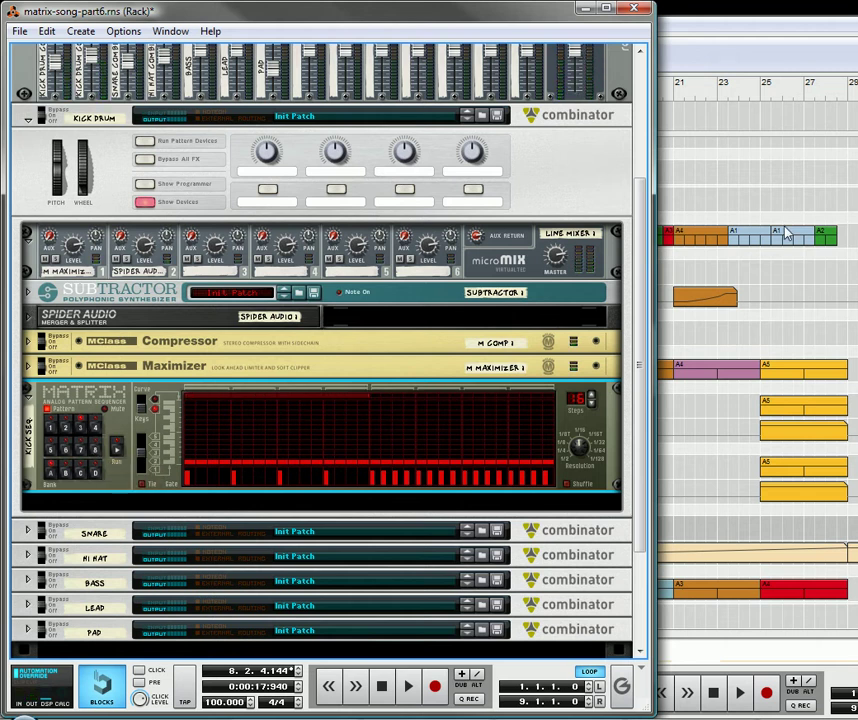
In the sequencer, place two back-to-back copies of the two-bar A1 Bass Seq. clip from position 4.3.1 and select both
left_click(753, 243)
left_click(440, 241)
left_click_drag(442, 240, 349, 252)
left_click_drag(385, 190, 339, 249)
Join the two selected Bass Seq. clips into one four-bar clip and assign it pattern 3 of bank A
right_click(342, 233)
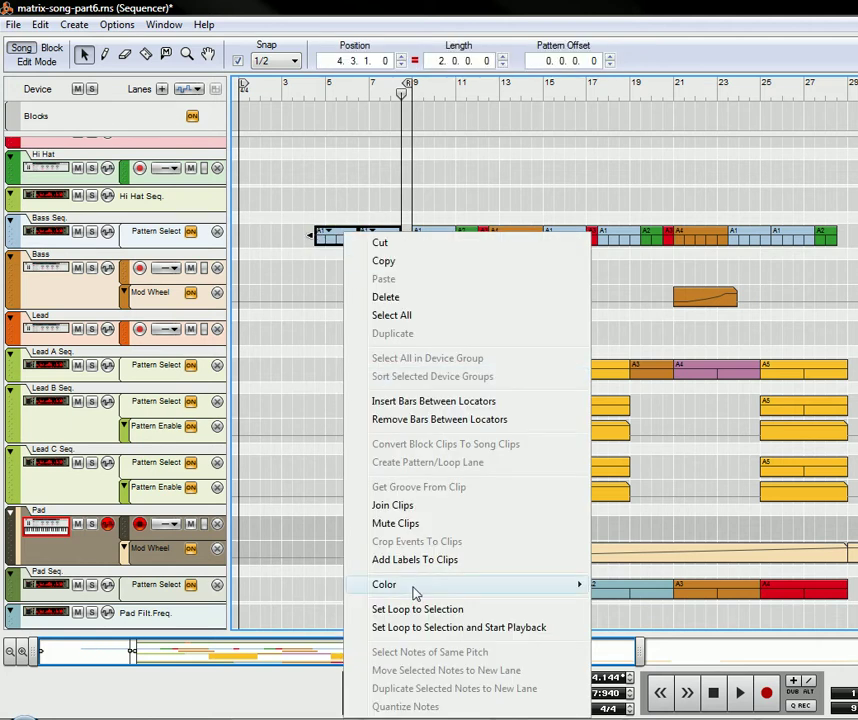
left_click(435, 512)
key("ctrl+j")
left_click(327, 234)
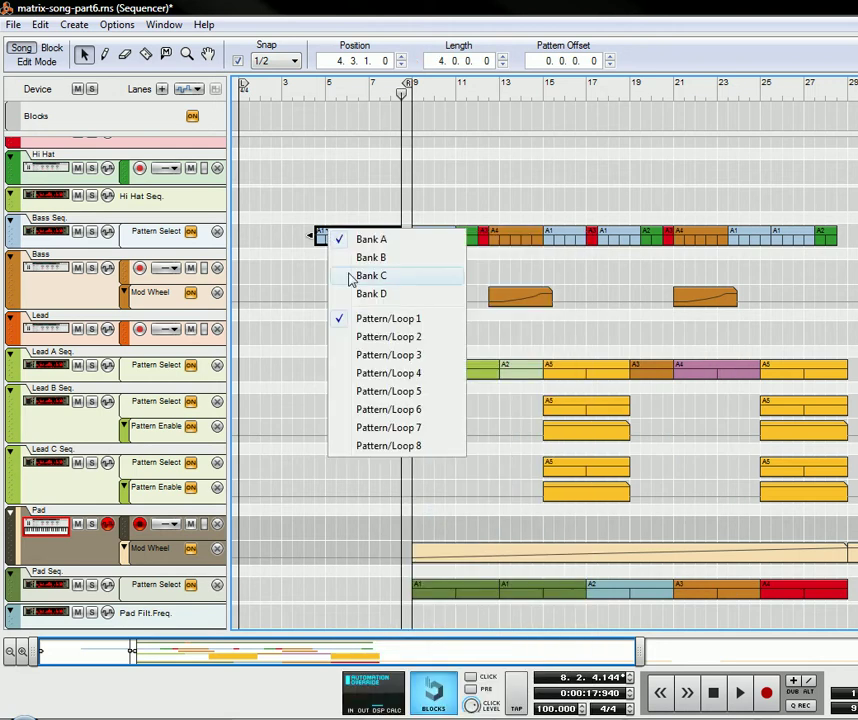
left_click(386, 358)
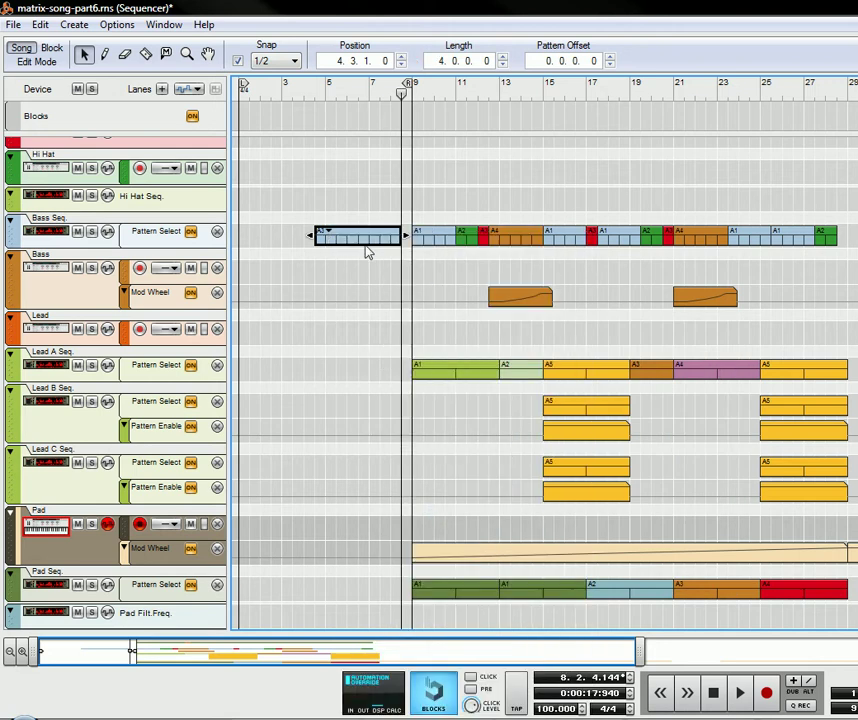
Move the four-bar A3 clip to the Kick Seq. lane at 4.3.1 and copy that lane's half-bar A2 clip to 8.3.1
mouse_move(366, 249)
left_mouse_down()
mouse_move(347, 251)
mouse_move(364, 249)
left_mouse_up()
scroll(346, 278, "up", 3)
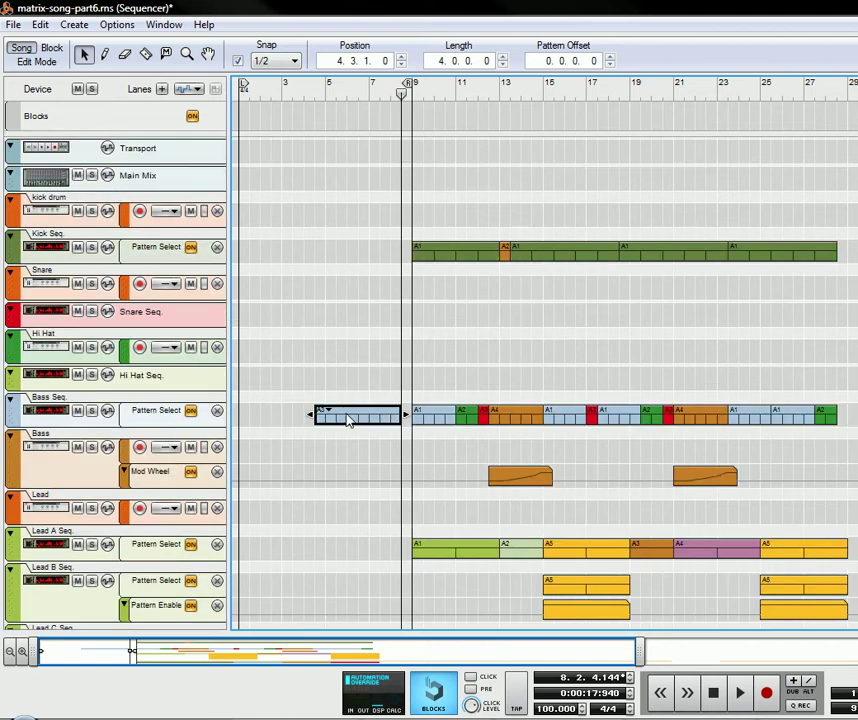
left_click_drag(349, 418, 349, 257)
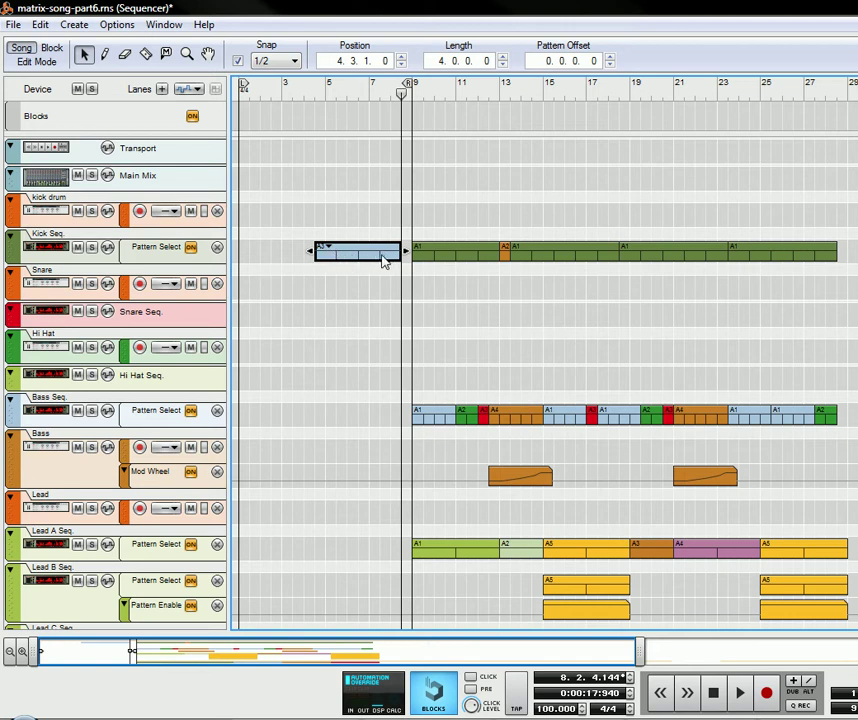
left_click(506, 254)
left_click_drag(506, 254, 410, 262)
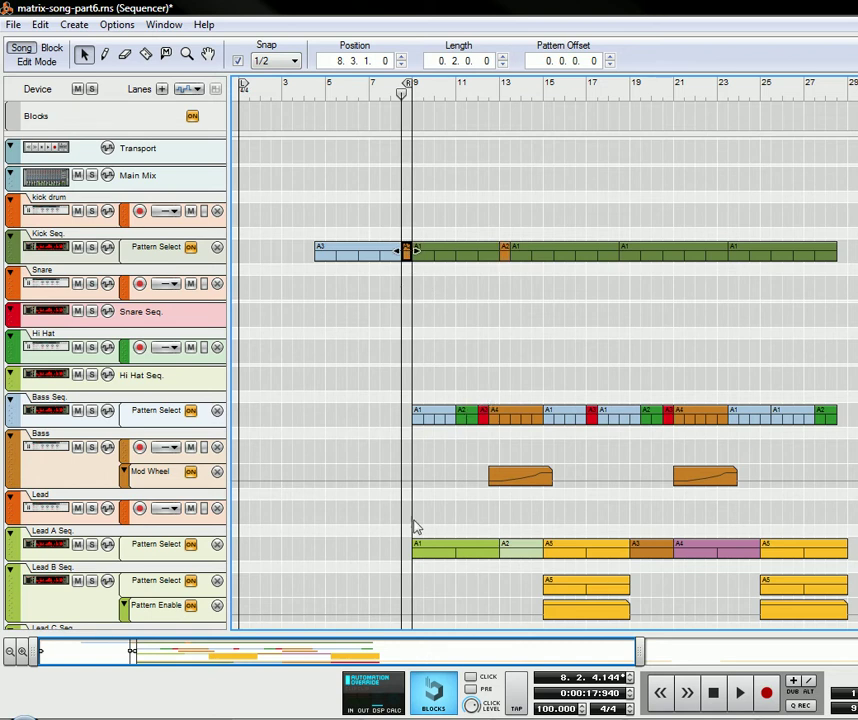
Play the kick intro from bar 4, stop, and return the song position to bar 4
left_click(302, 92)
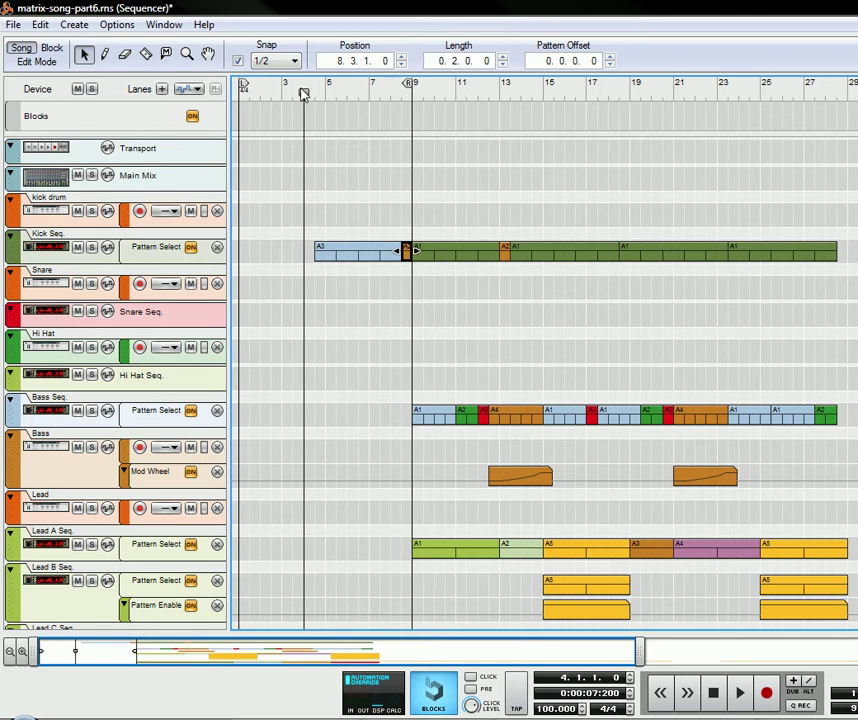
left_click(737, 693)
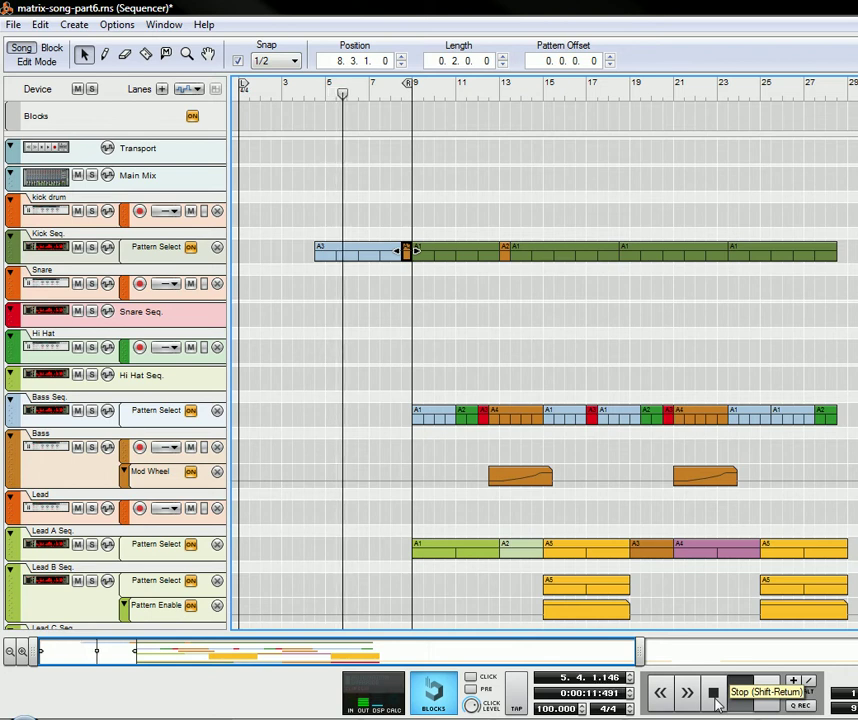
left_click(715, 693)
left_click(715, 693)
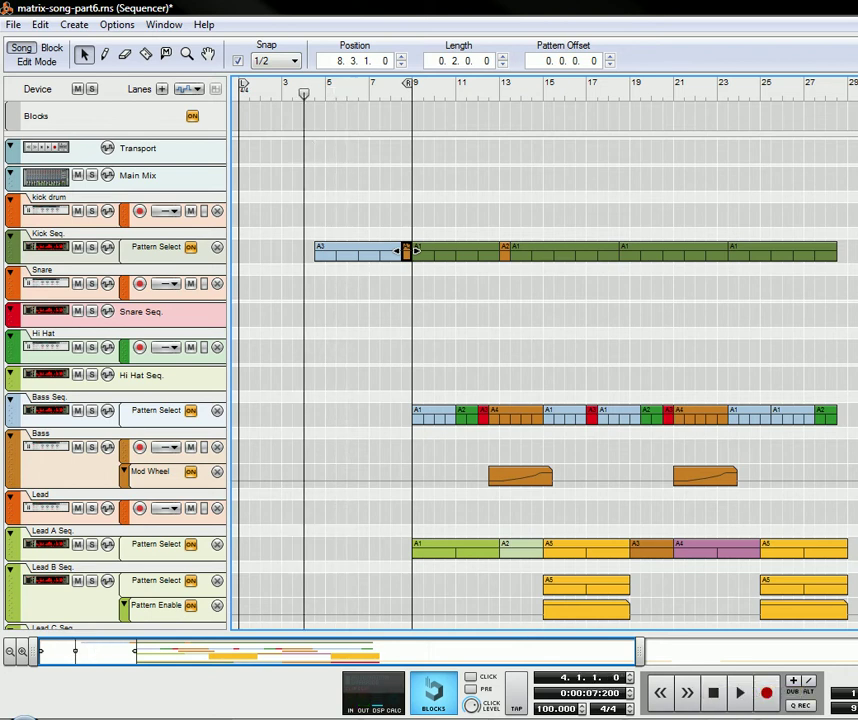
Compare the gates of kick patterns A3 and A1 on the Kick Seq. Matrix in the rack
key("F6")
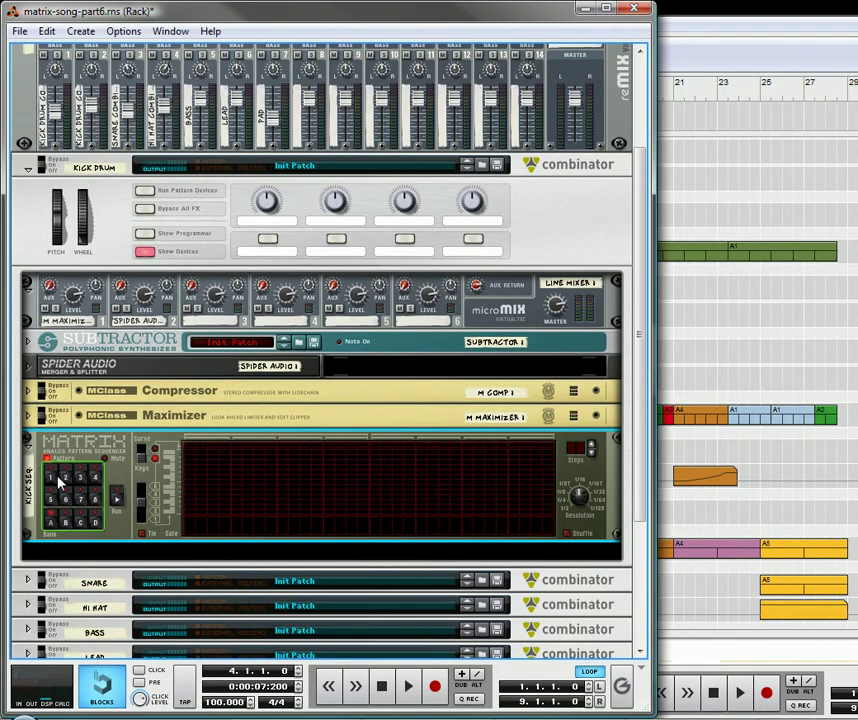
left_click(52, 482)
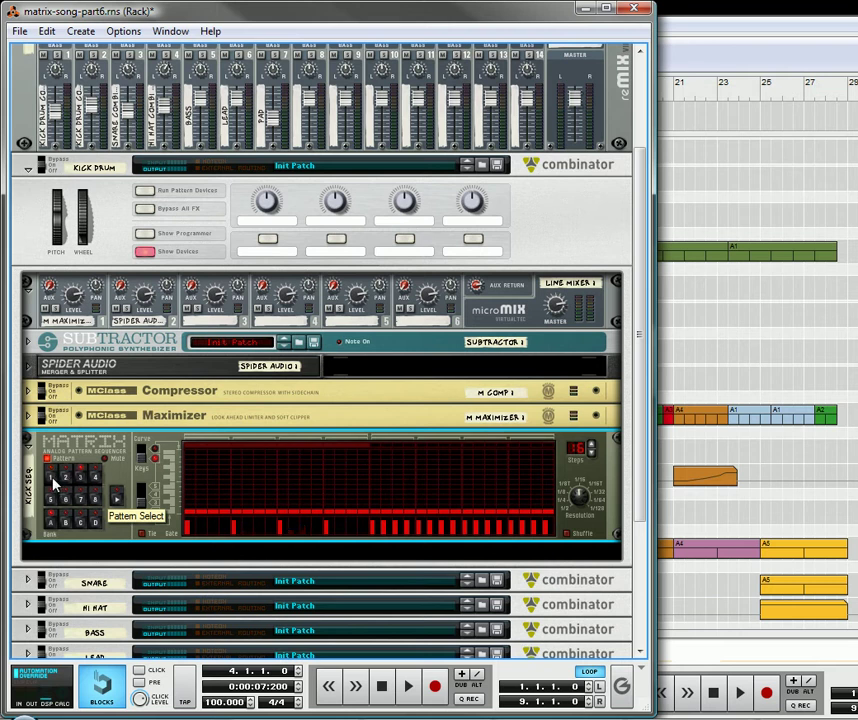
left_click(61, 480)
left_click(52, 487)
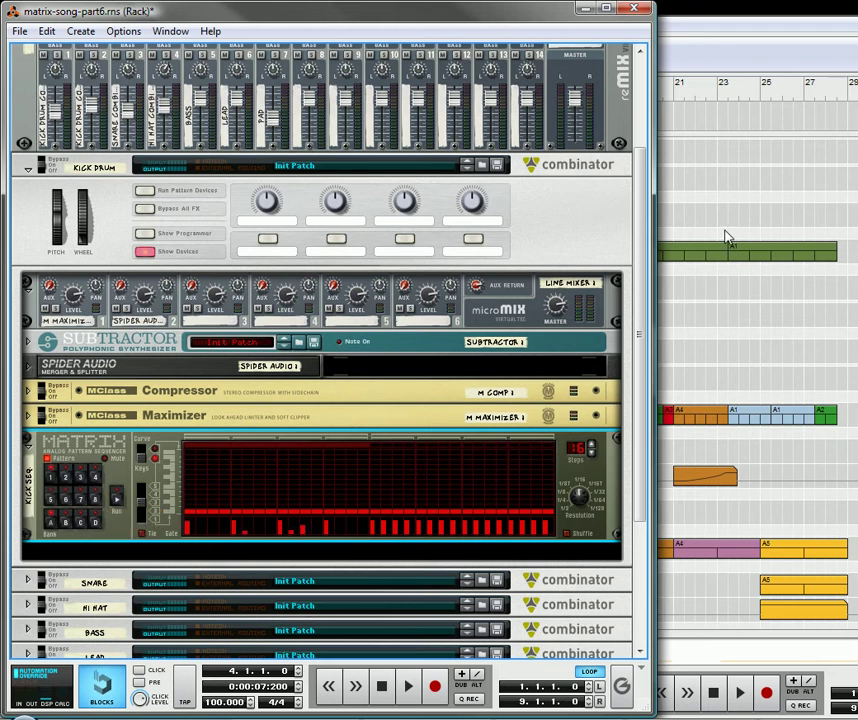
Set the loop locators to 4.3.1 and 8.3.1 around the A3 kick clip and start playback
left_click(720, 161)
left_click_drag(242, 90, 318, 88)
left_click_drag(412, 87, 399, 88)
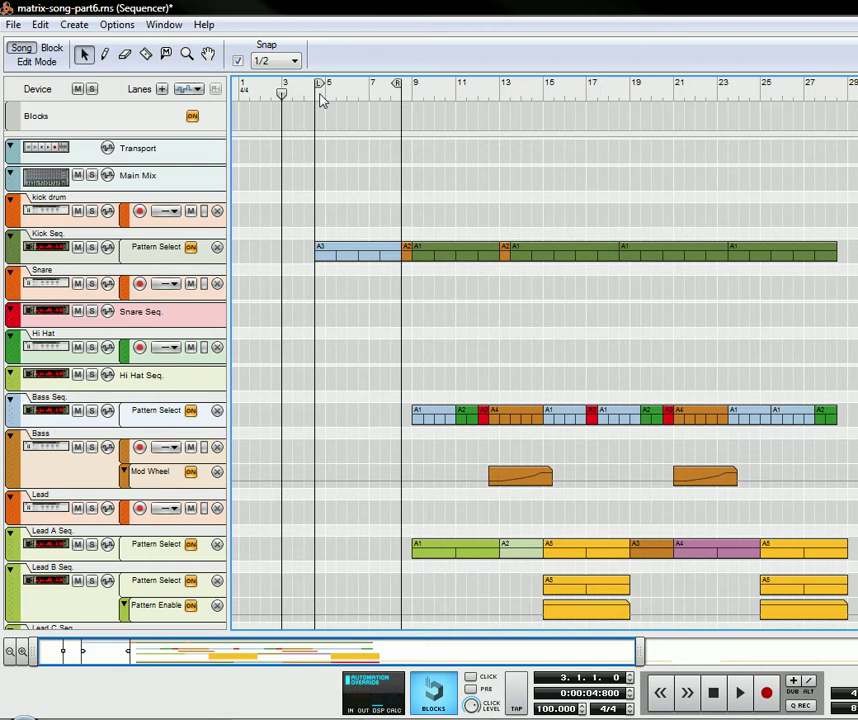
left_click(321, 100)
left_click(740, 694)
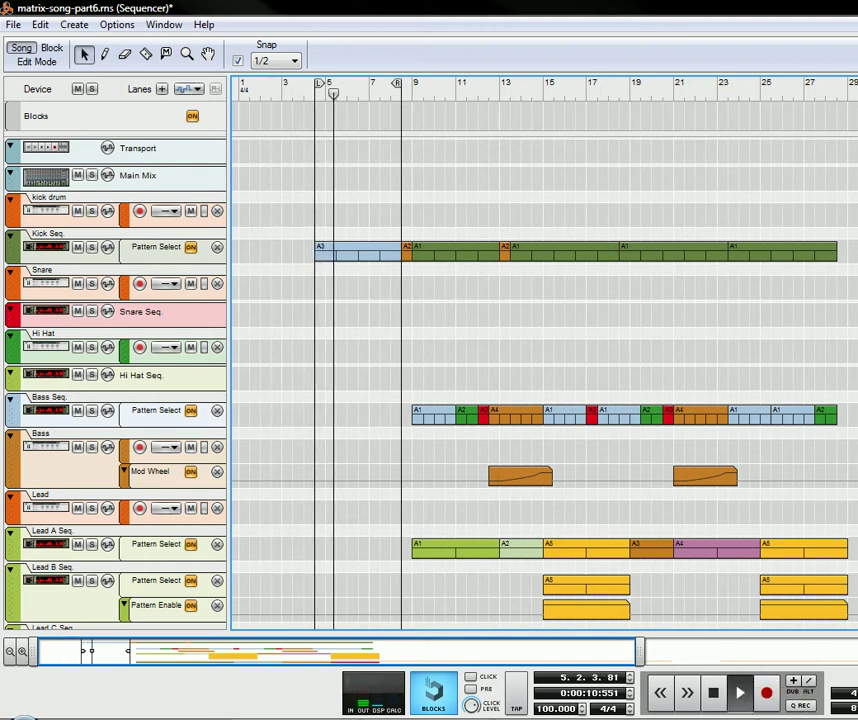
Select kick pattern A1 and cable the Kick Seq. Matrix's Curve CV output to the OSC Pitch modulation input of Subtractor 1
key("F6")
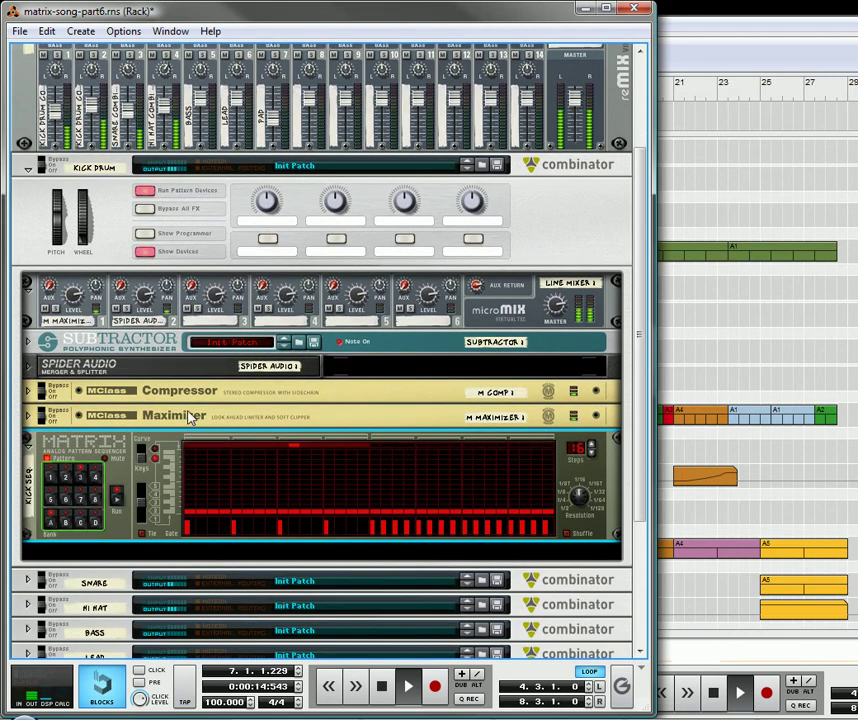
scroll(193, 479, "down", 2)
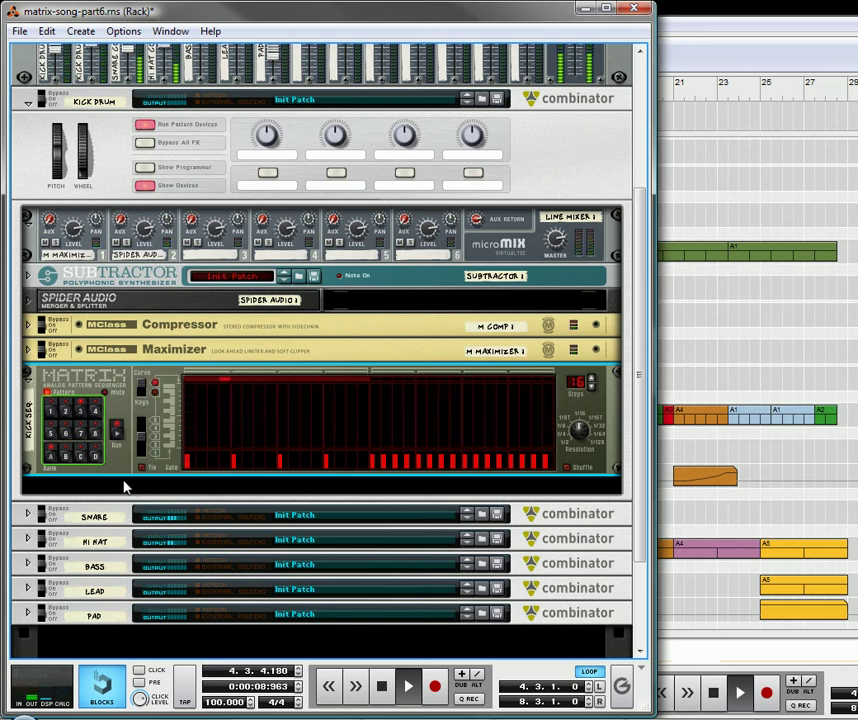
left_click(52, 416)
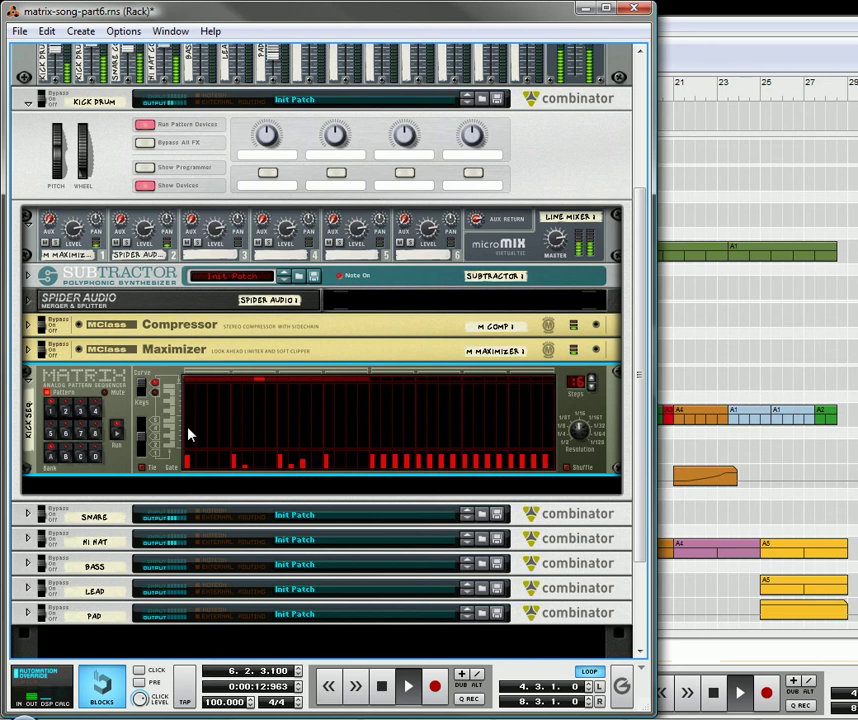
key("Tab")
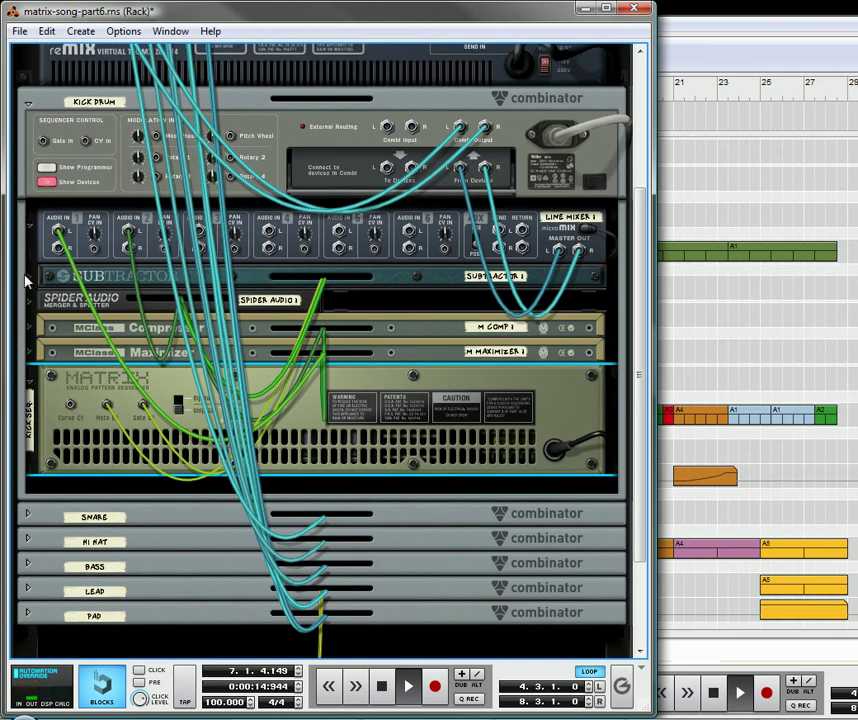
left_click(30, 280)
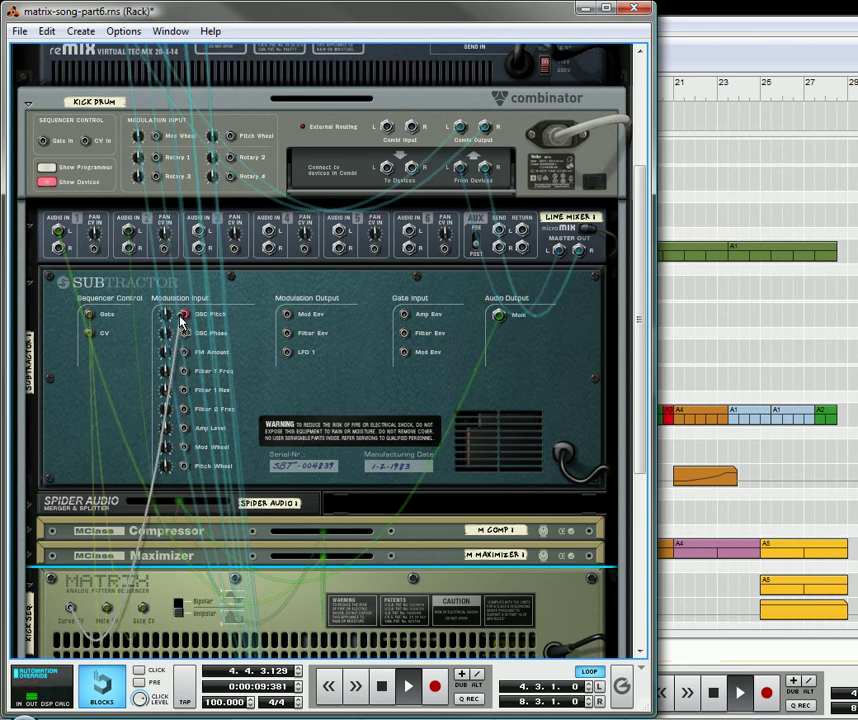
key("Tab")
Draw low curve values at steps 1, 5, 9 and 13 of kick pattern A1, slightly higher on steps 5 and 13
scroll(178, 483, "down", 5)
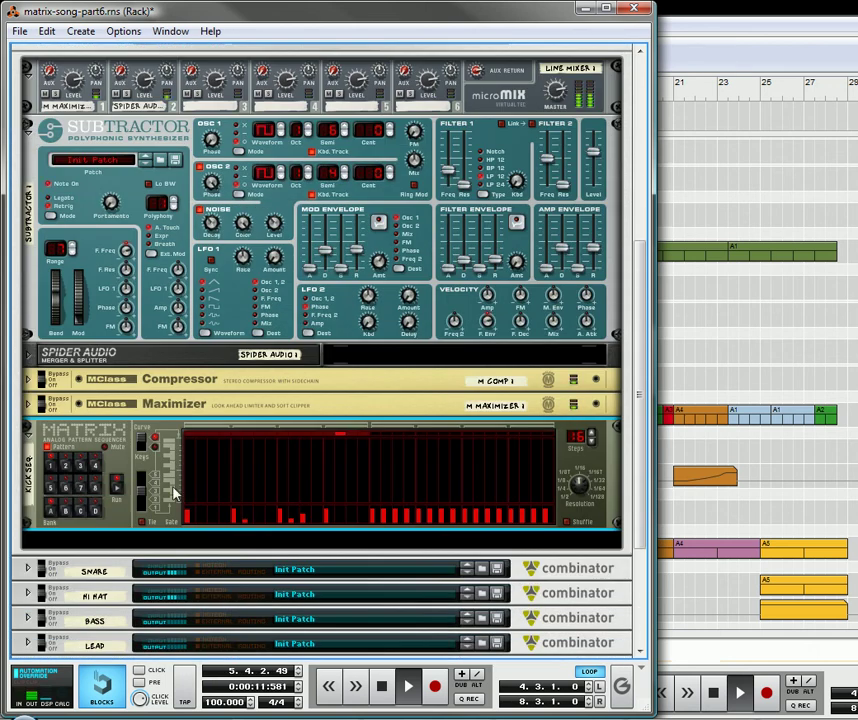
left_click(190, 498)
left_click(236, 495)
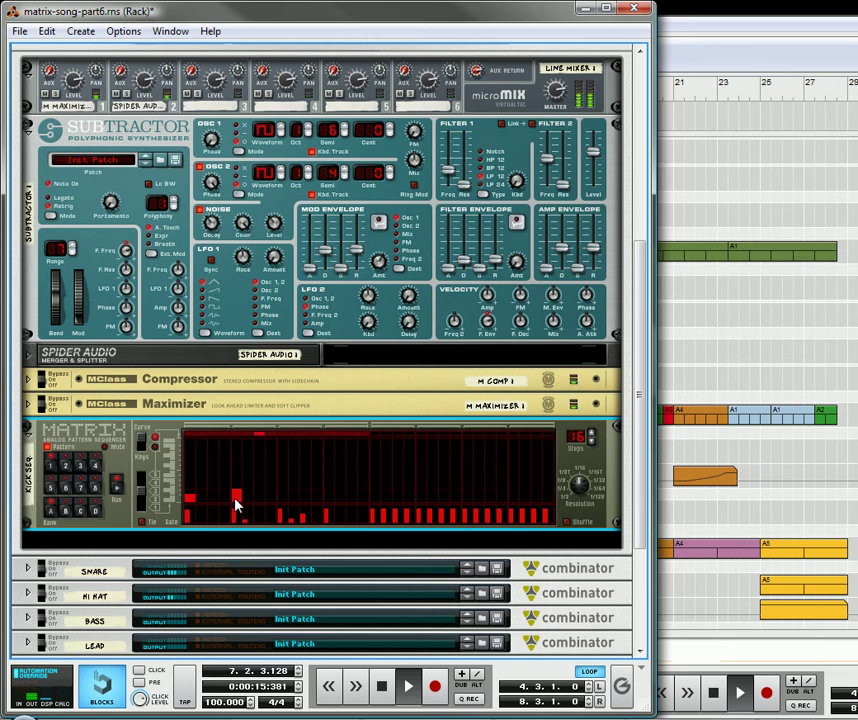
left_click(282, 497)
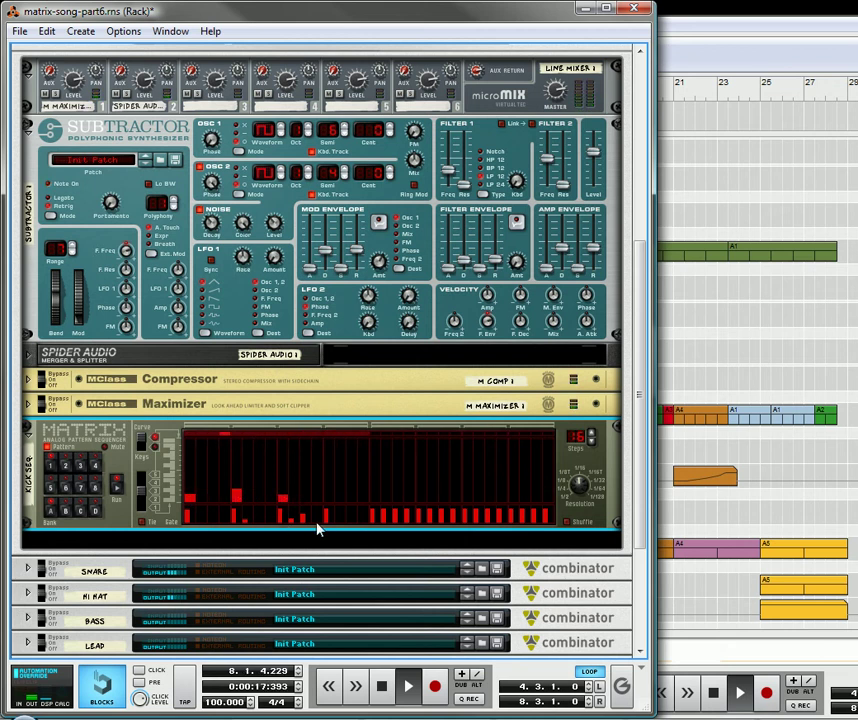
left_click(328, 496)
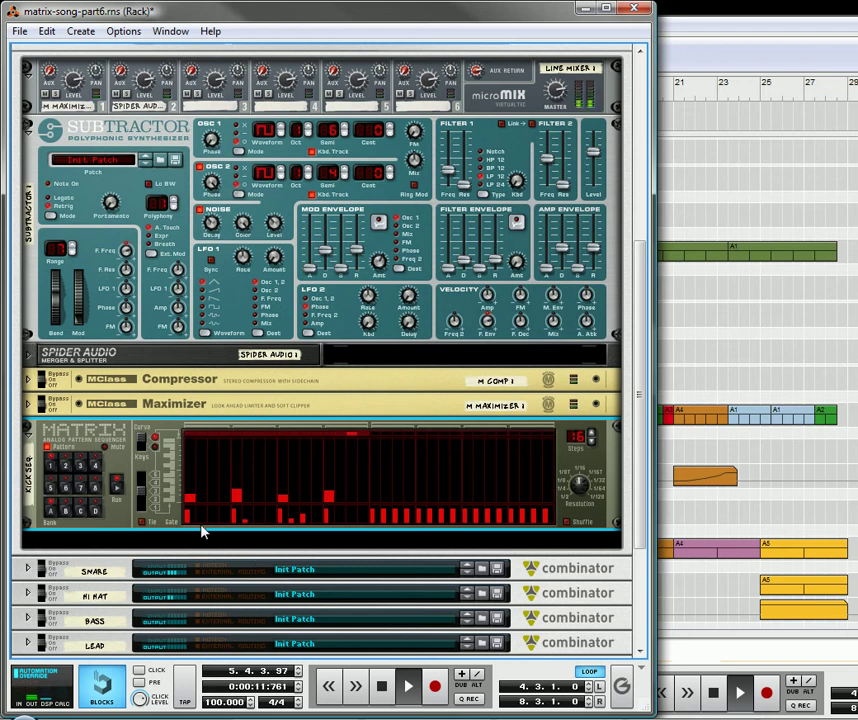
right_click(78, 451)
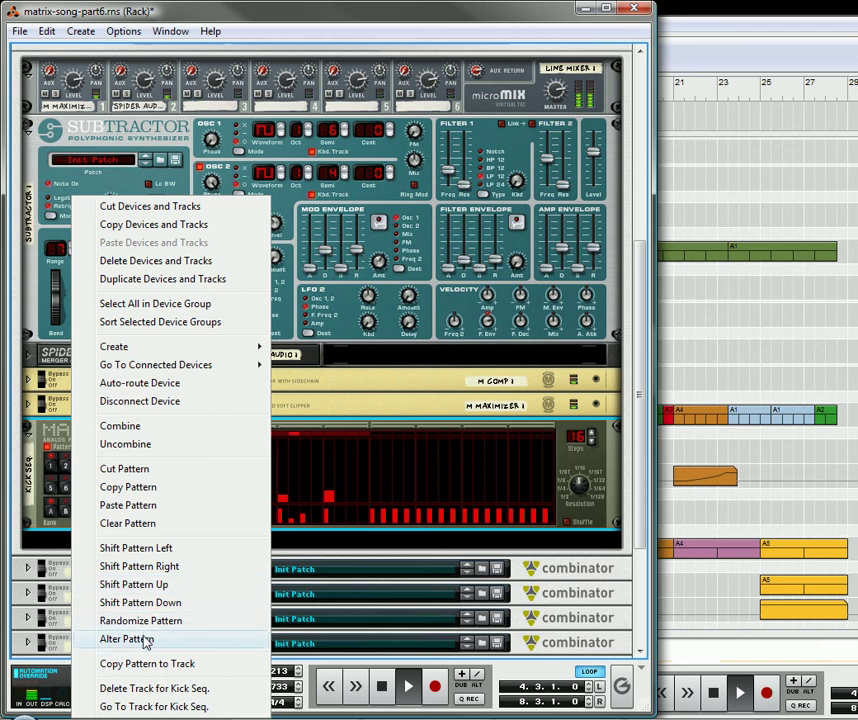
left_click(390, 421)
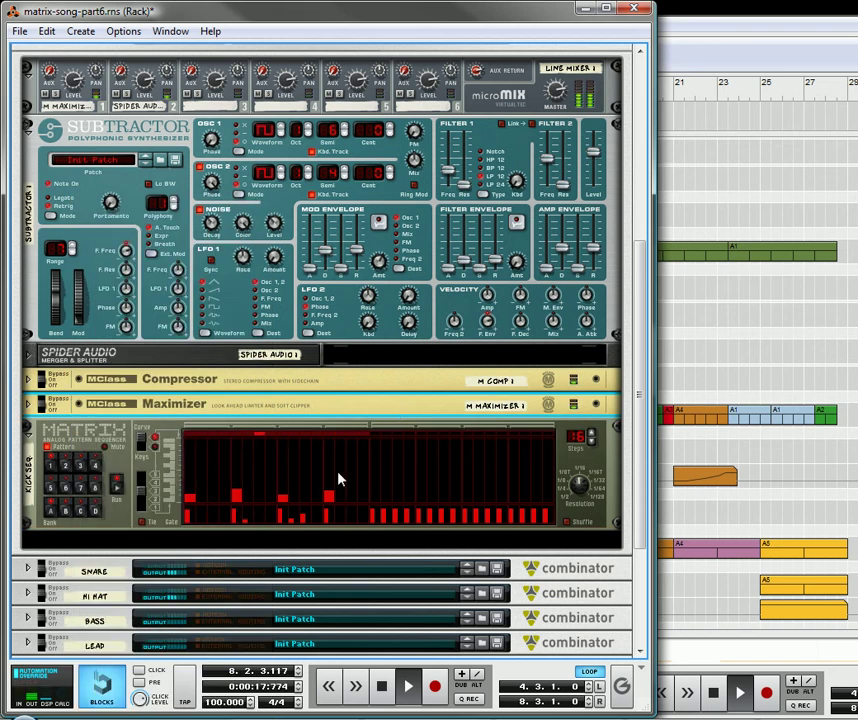
Select kick pattern A3 and draw low curve values at steps 1, 5, 9 and 13, slightly higher on steps 1 and 9
left_click(83, 467)
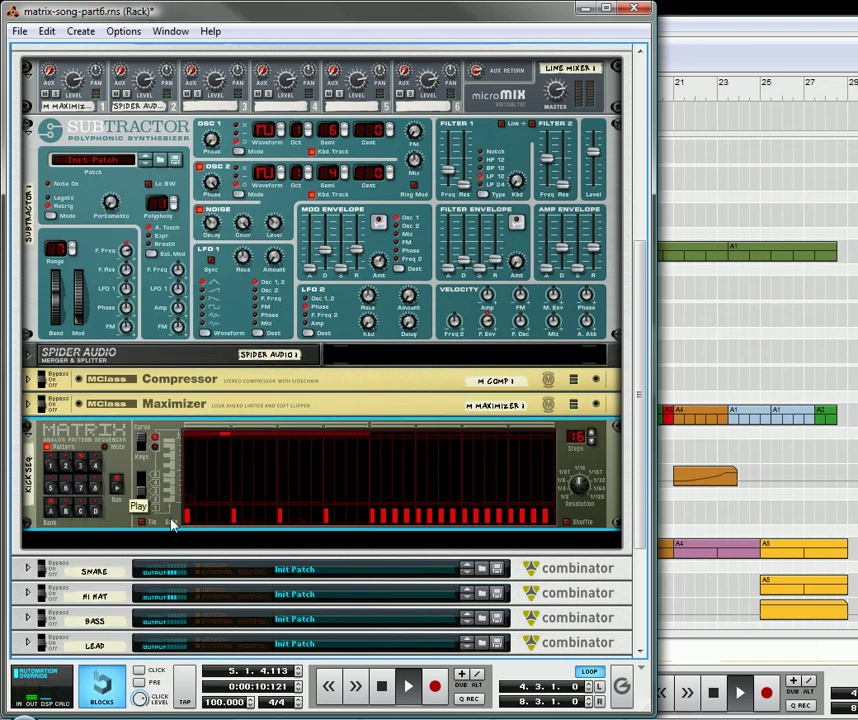
left_click(236, 497)
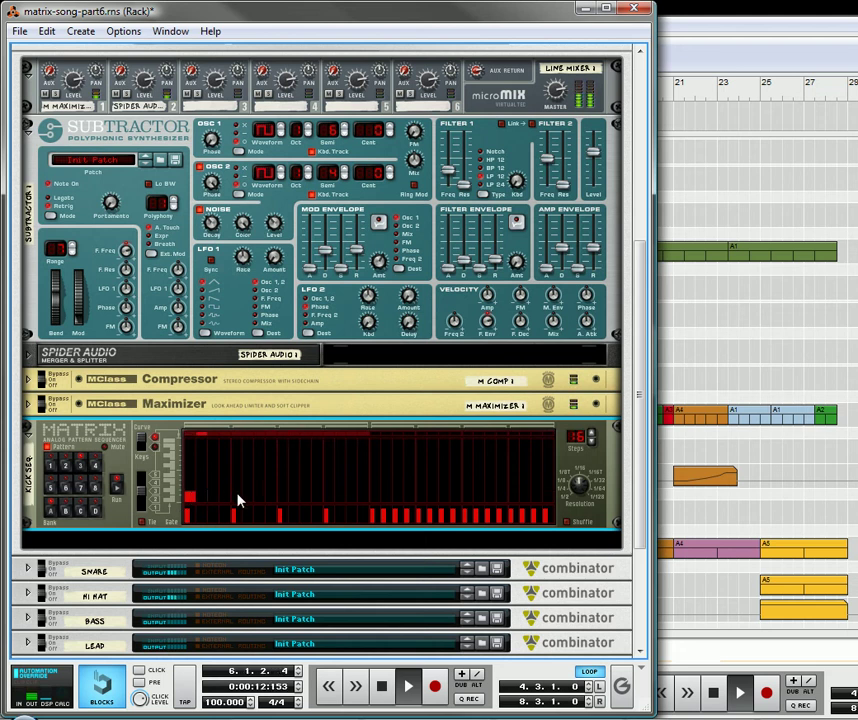
left_click(283, 496)
left_click(329, 497)
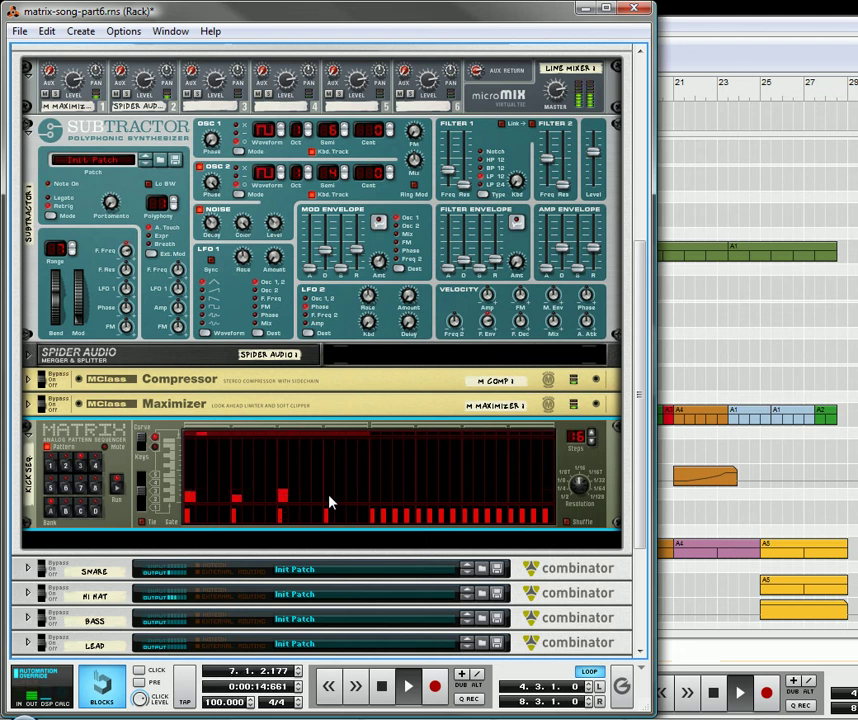
left_click(247, 500)
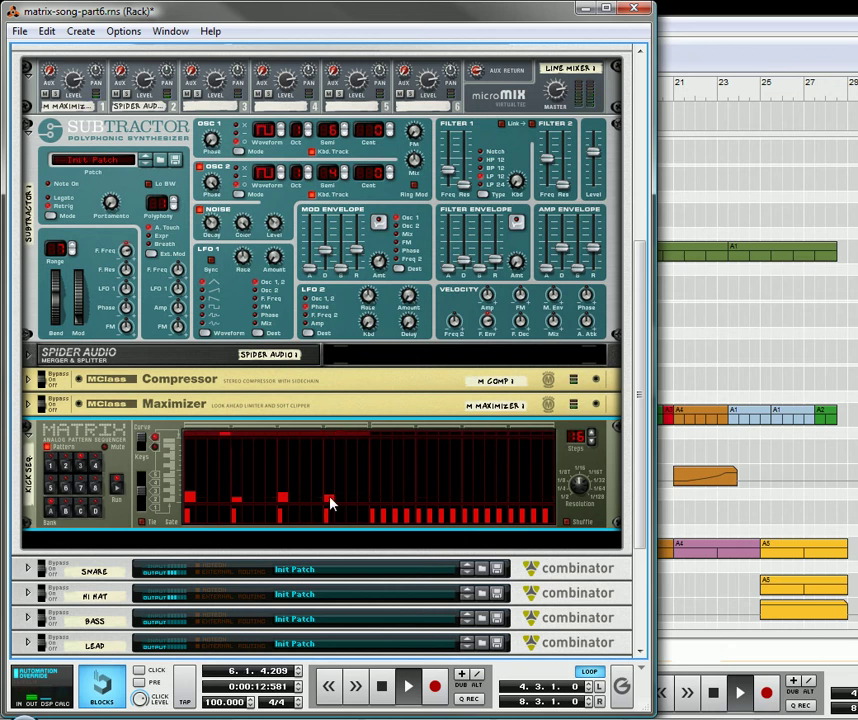
Draw a gently rising curve across the eight steps of kick pattern A2, and stop playback after returning to pattern A1
left_click(63, 468)
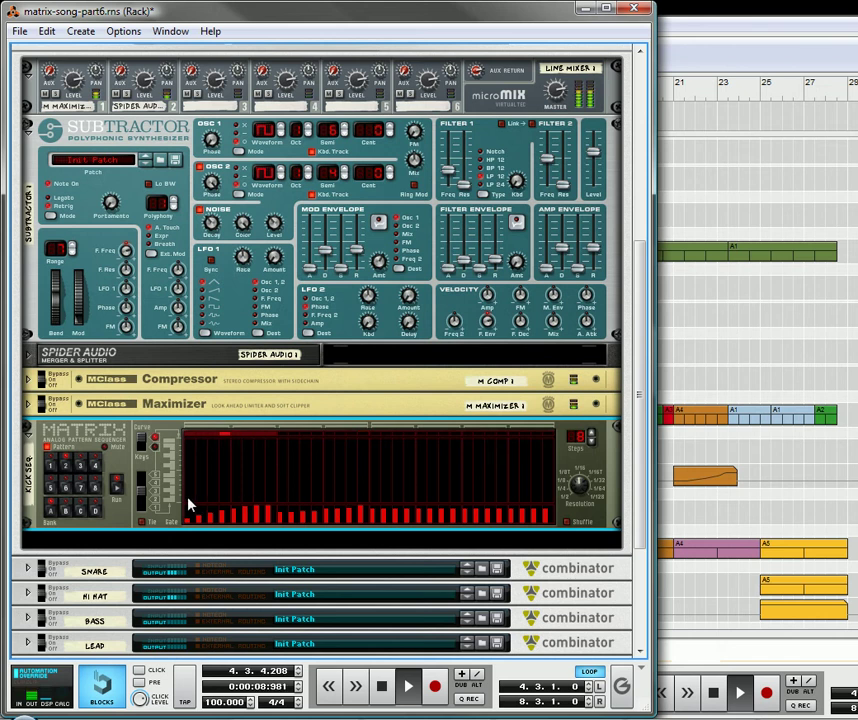
mouse_move(190, 504)
left_mouse_down()
mouse_move(242, 503)
mouse_move(273, 488)
mouse_move(186, 507)
mouse_move(272, 494)
mouse_move(267, 504)
mouse_move(229, 513)
mouse_move(188, 500)
mouse_move(269, 494)
mouse_move(203, 542)
left_mouse_up()
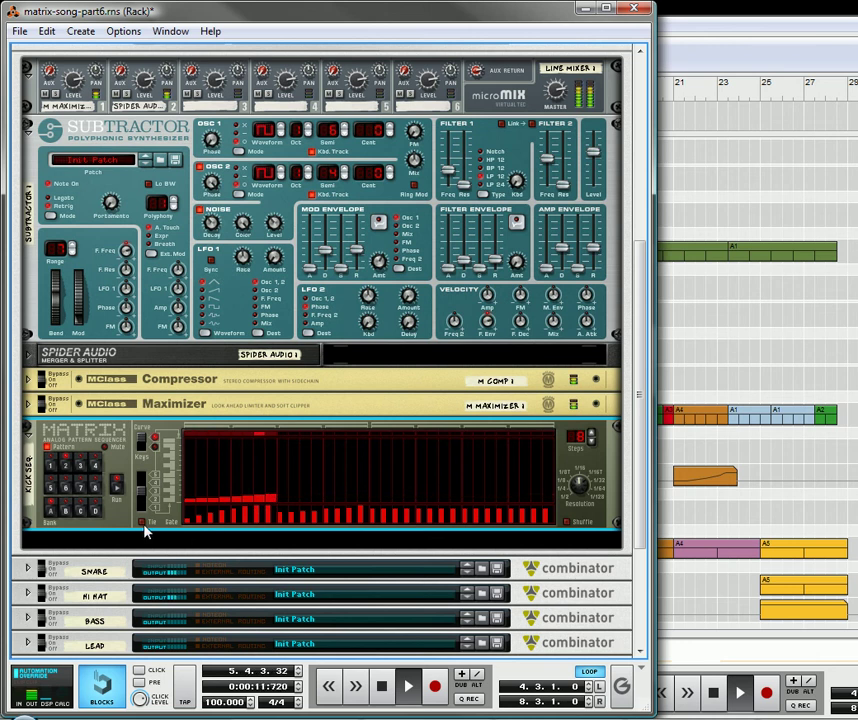
left_click(58, 486)
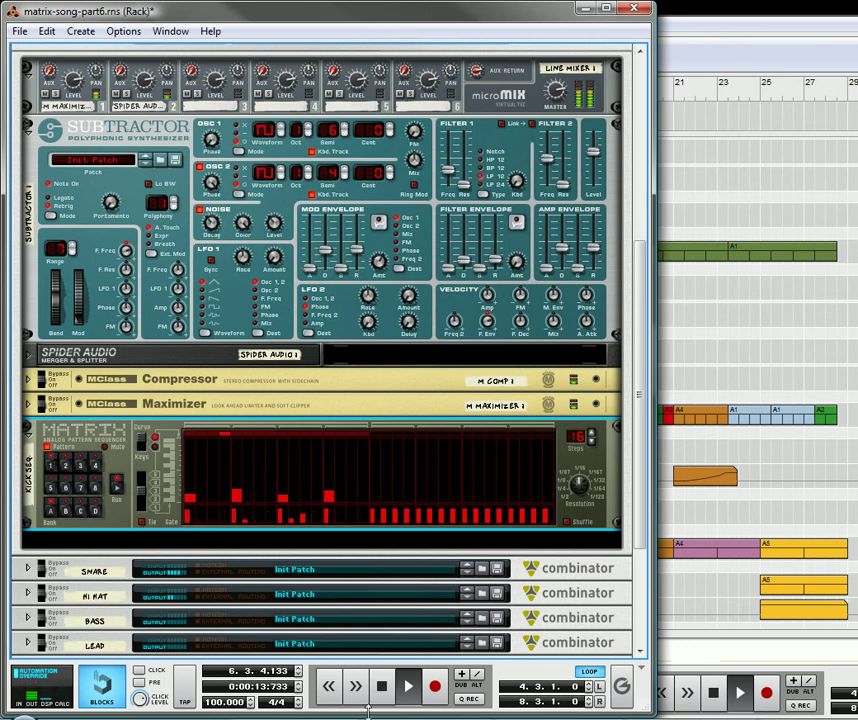
left_click(381, 686)
left_click(381, 686)
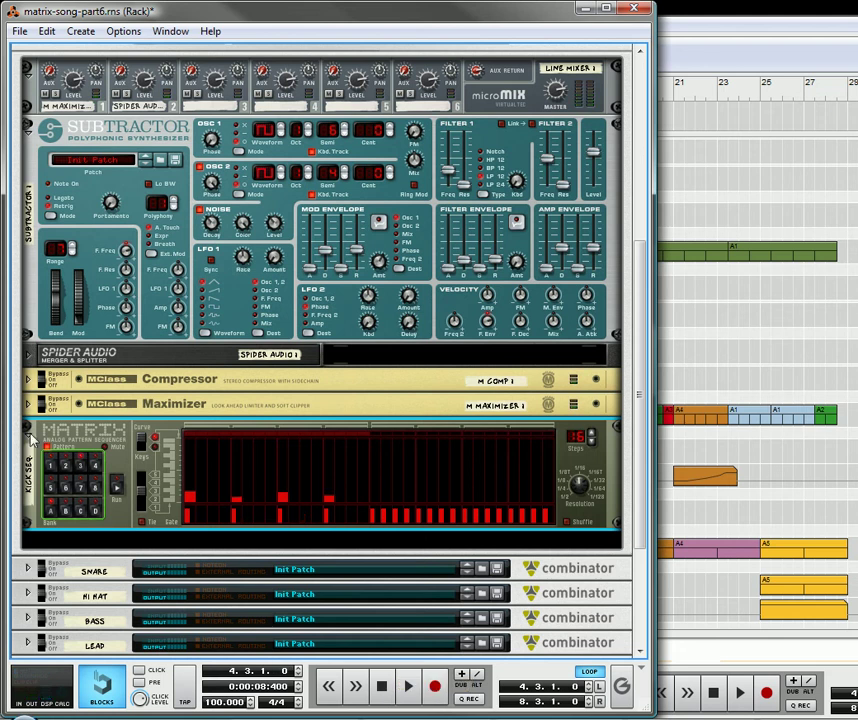
Fold the Kick Seq. Matrix, return the song position to bar 1 and show the upper part of the rack
left_click(30, 436)
scroll(152, 318, "down", 2)
left_click(747, 331)
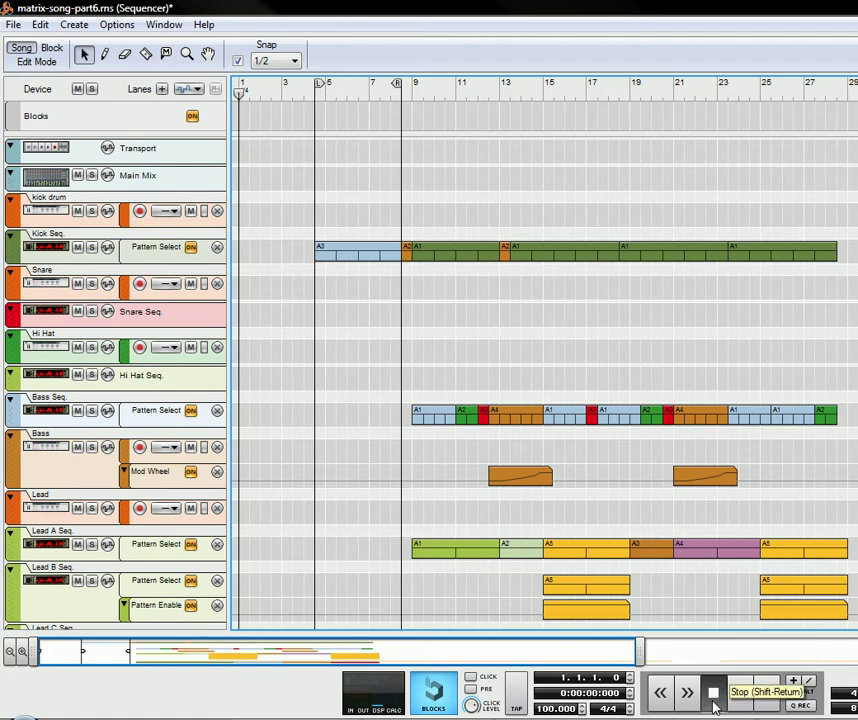
key("F6")
scroll(225, 398, "up", 10)
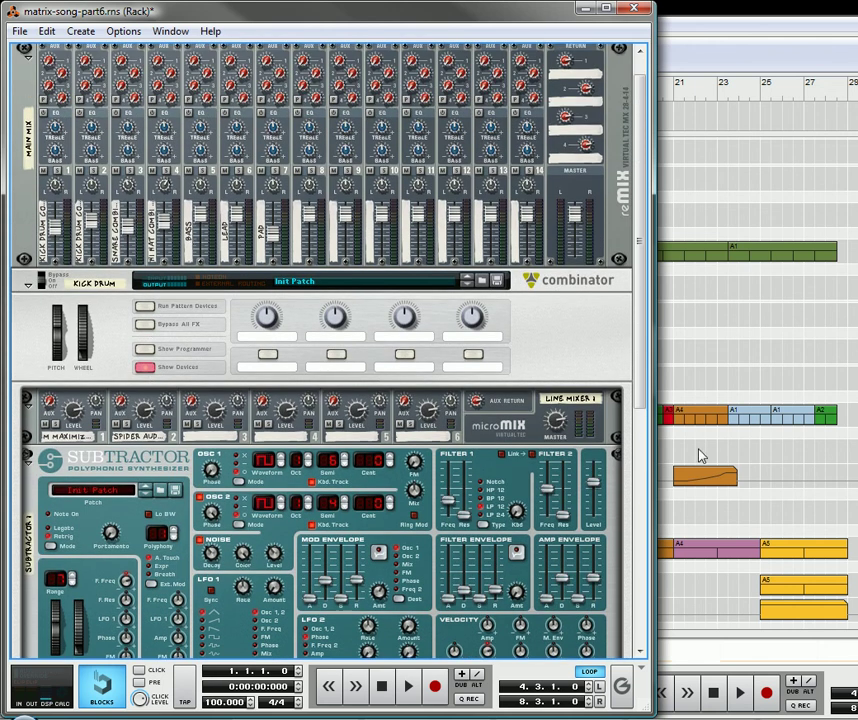
Play the song briefly, fold the kick's Subtractor, and collapse the Kick Drum Combinator with its devices hidden
left_click(408, 687)
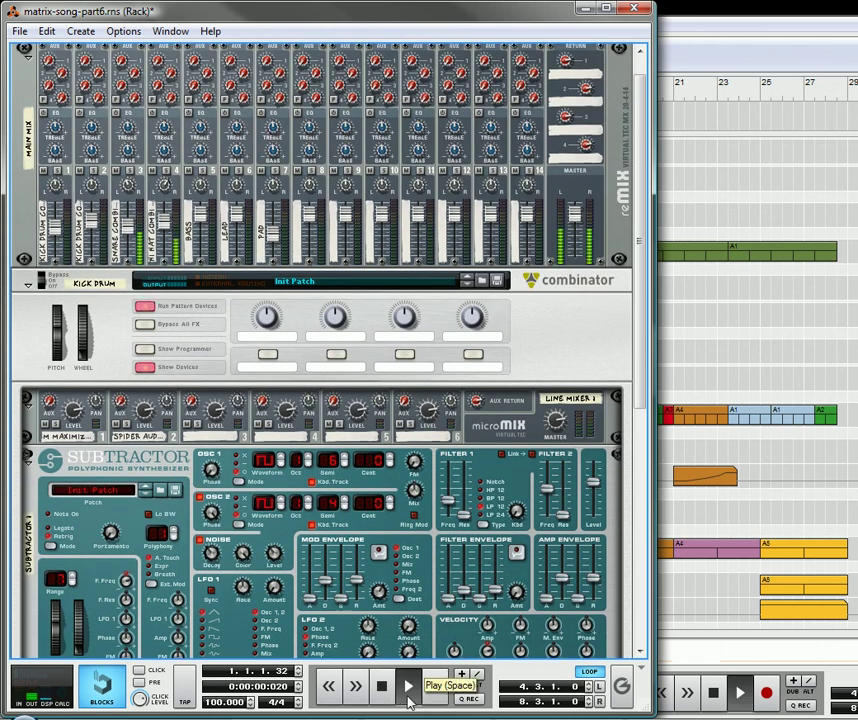
left_click(29, 457)
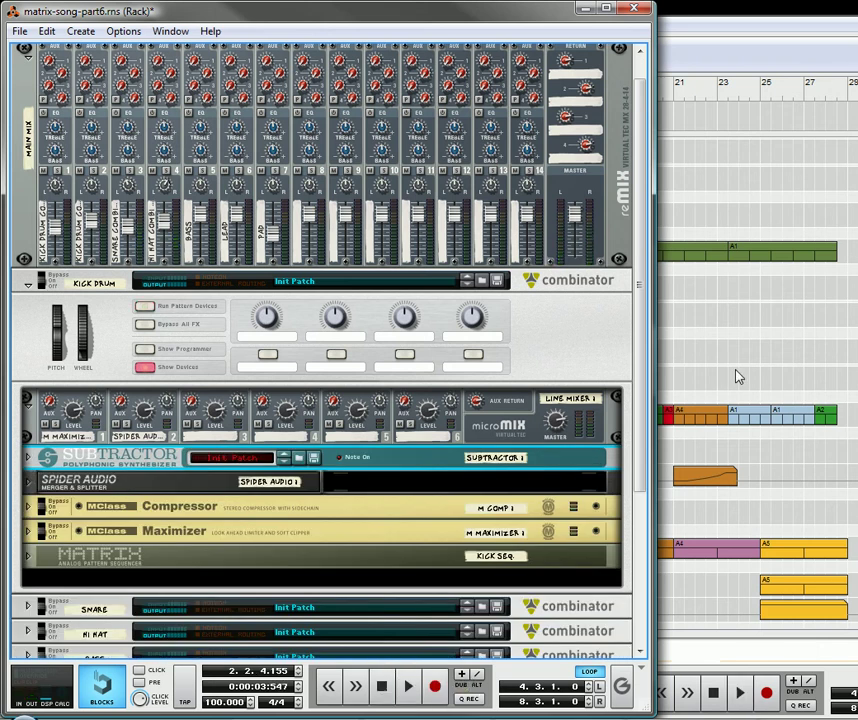
left_click(737, 373)
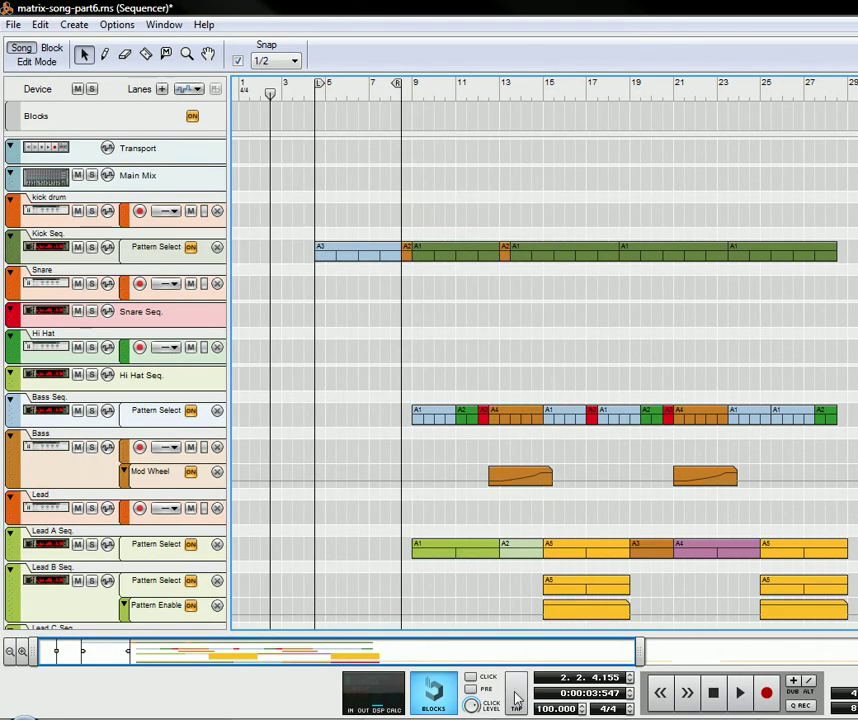
key("alt+Tab")
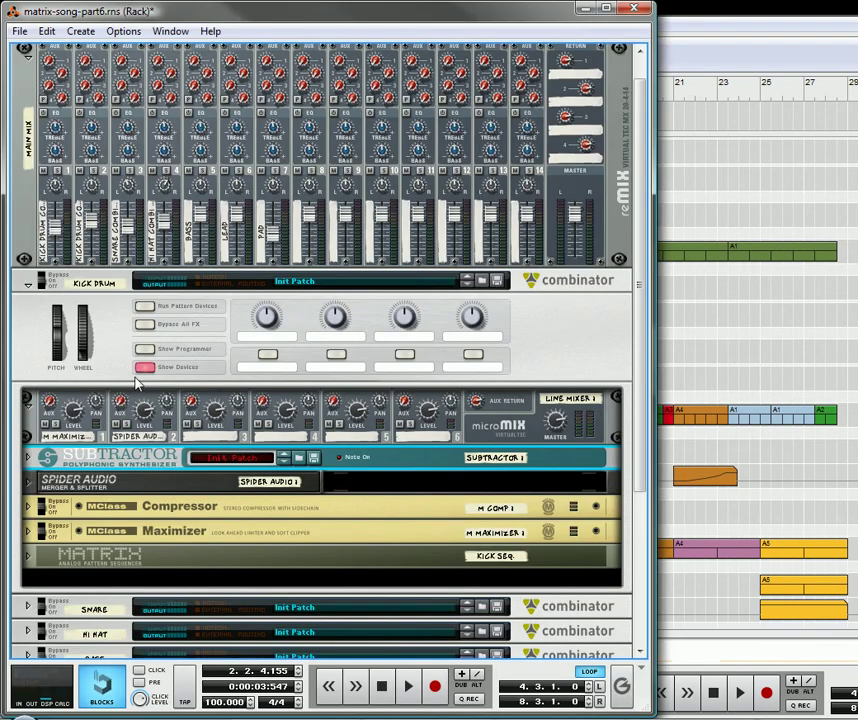
scroll(93, 257, "down", 2)
left_click(144, 285)
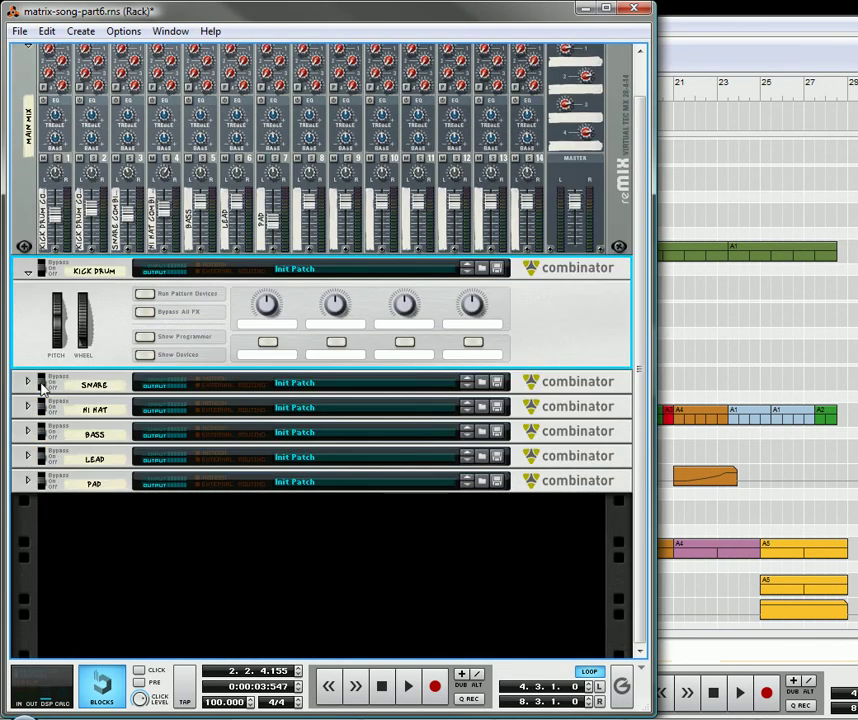
left_click(28, 272)
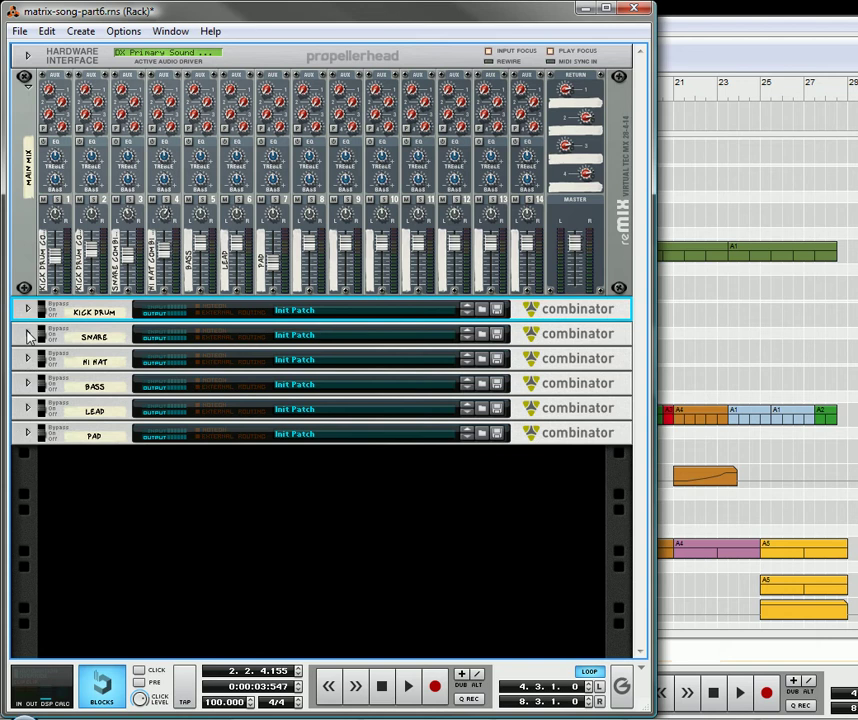
Unfold the Snare Combinator down to its Snare Seq. Matrix and add a Pattern Select automation lane for that Matrix
left_click(28, 337)
left_click(145, 421)
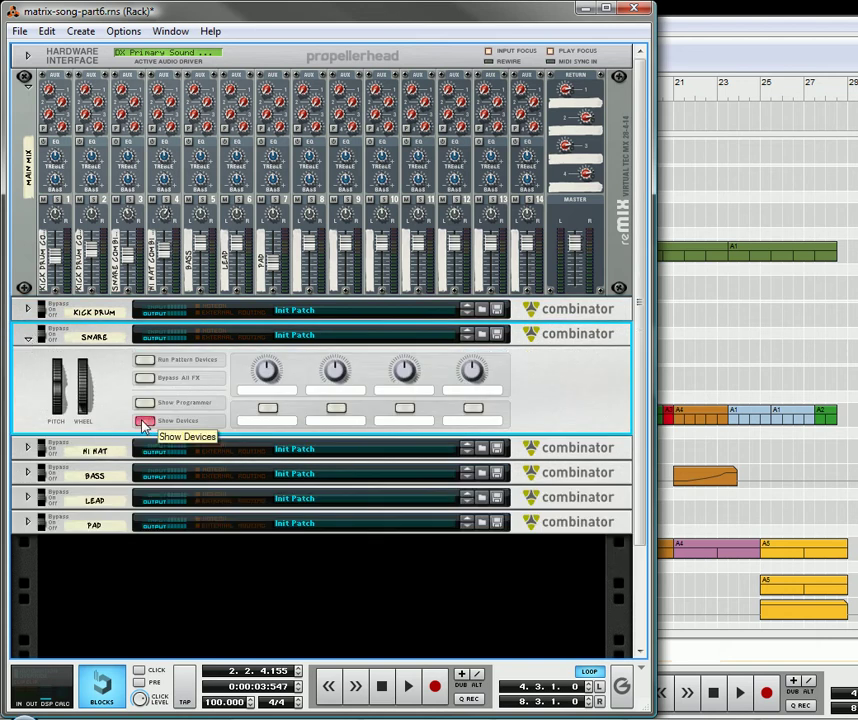
left_click(28, 413)
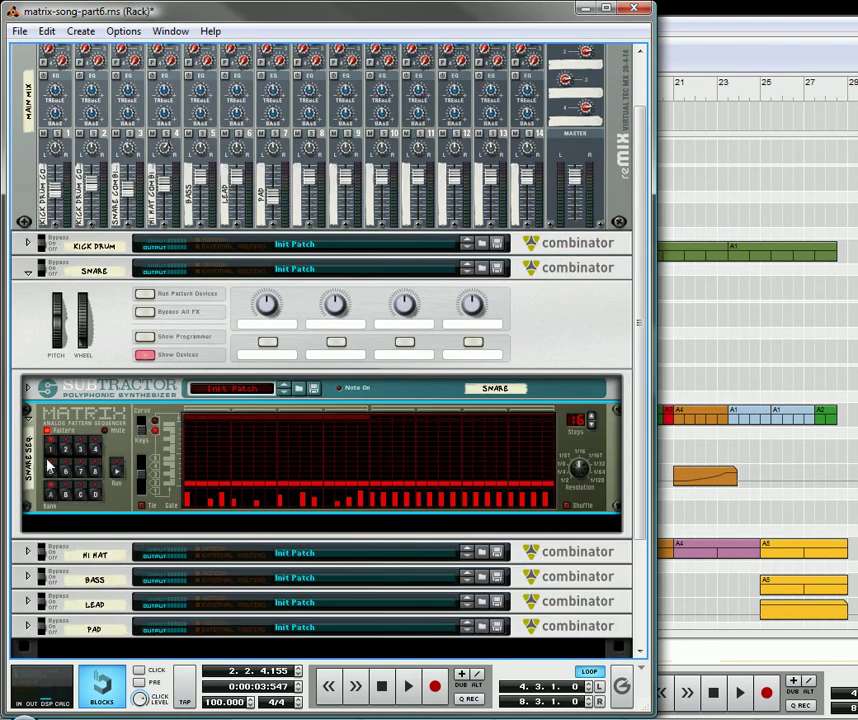
right_click(78, 467)
left_click(484, 452)
key("ctrl+x")
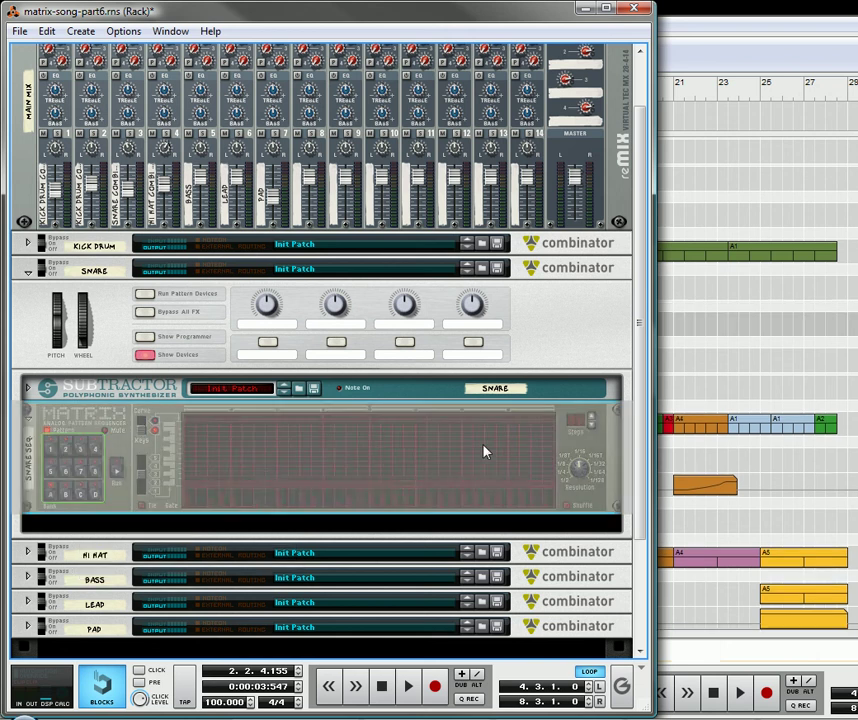
left_click(750, 357)
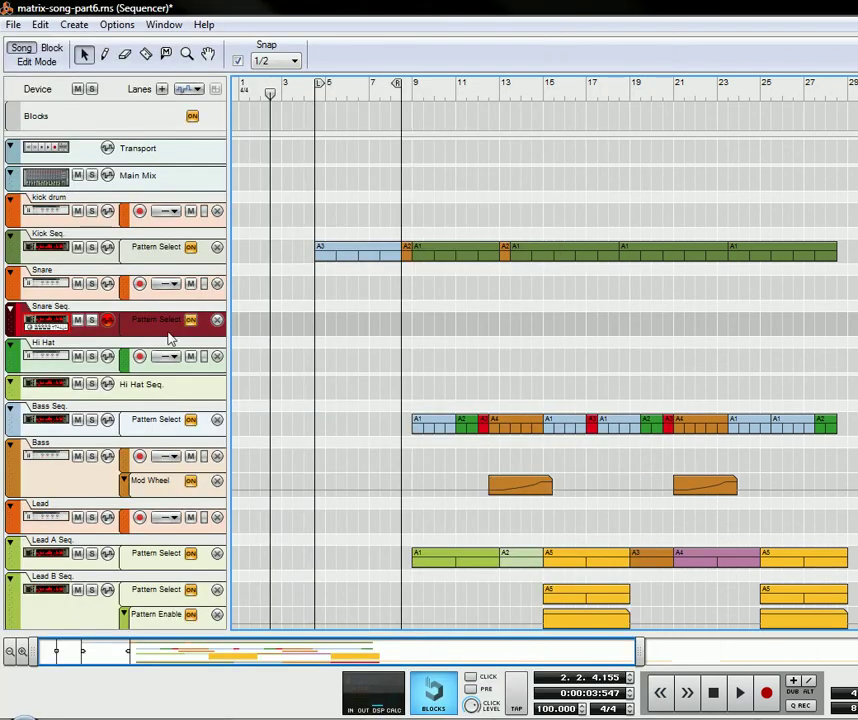
Draw A1 clips on the Snare Seq. lane, one from bar 7 to the middle of bar 8 and one 20 bars long from bar 9
key("w")
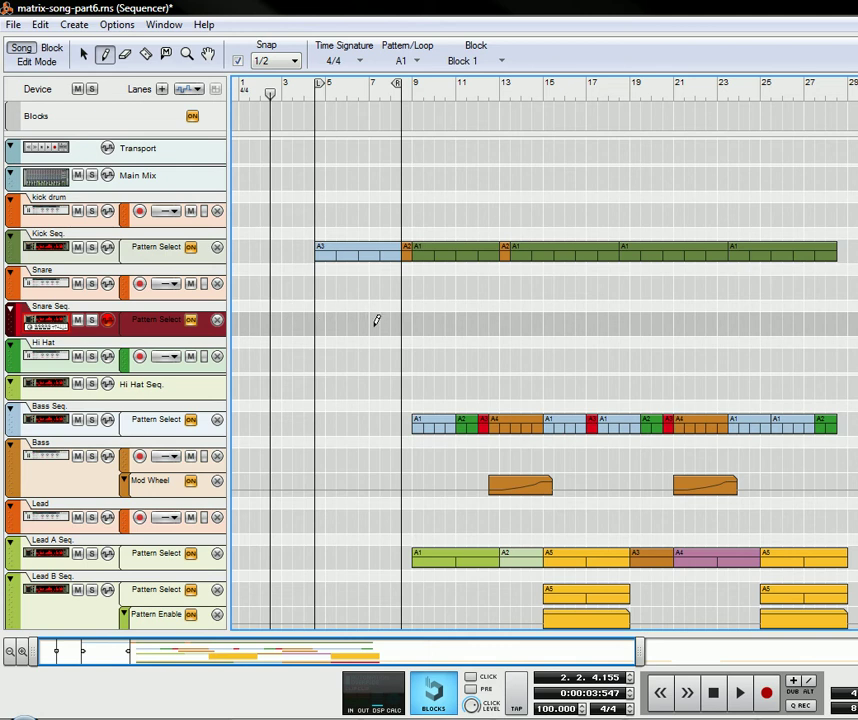
left_click_drag(375, 320, 842, 314)
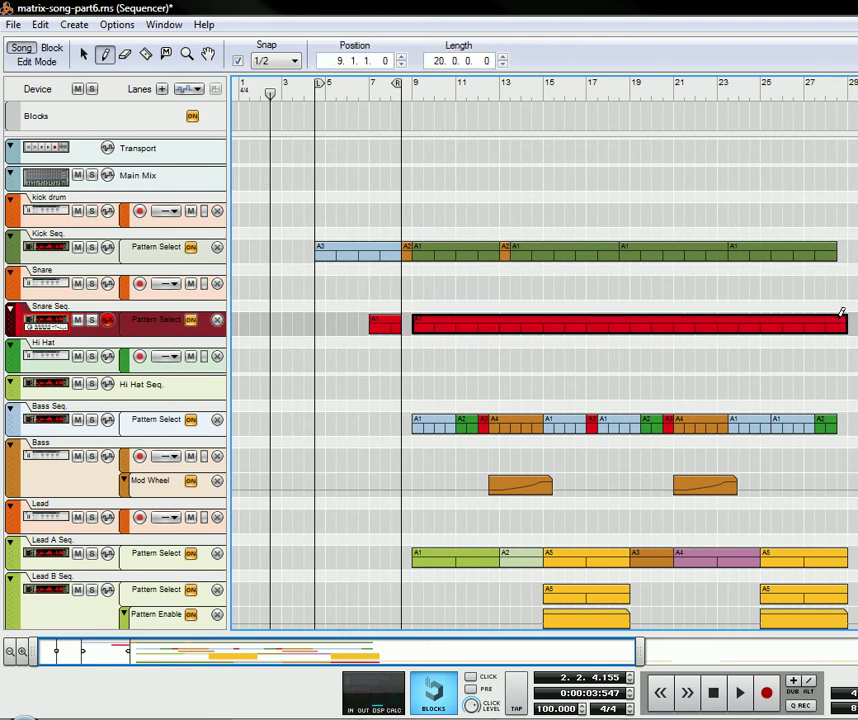
left_click_drag(842, 314, 842, 314)
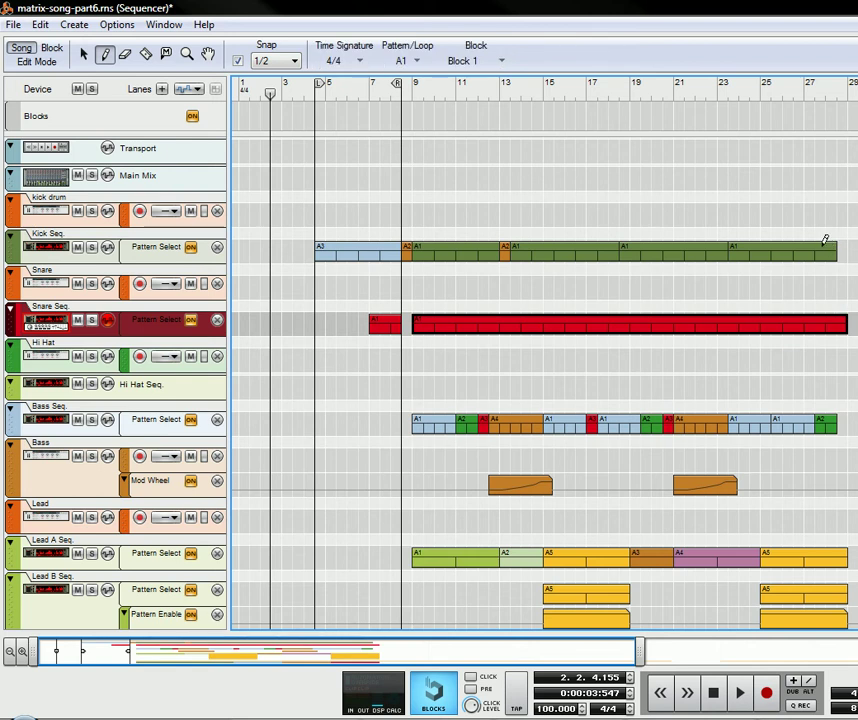
Copy a Bass Seq. A3 clip to position 28.3.1 and resize the long snare A1 clip to end with it, at 20 bars
left_click(84, 54)
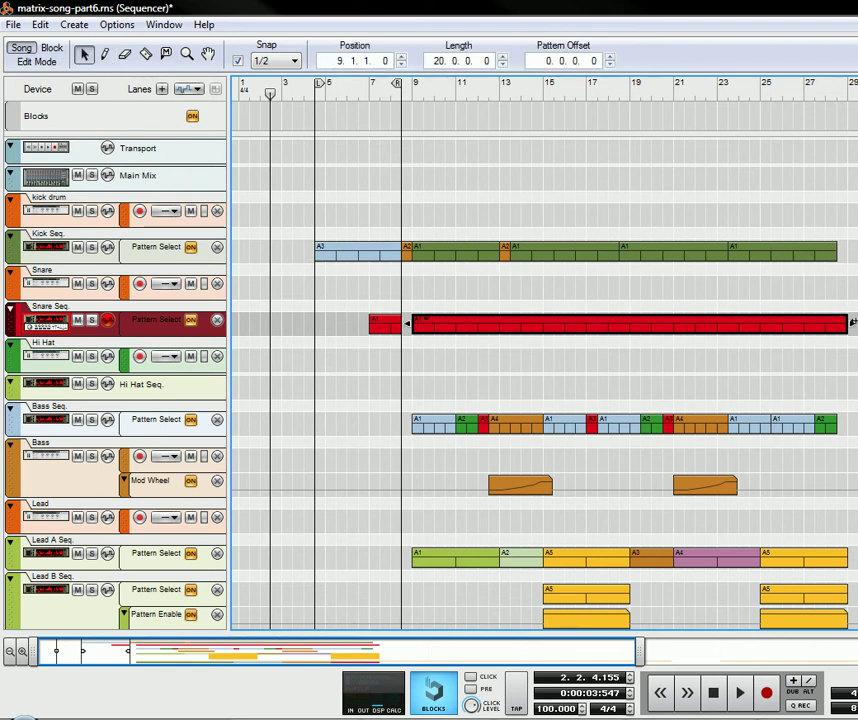
left_click_drag(852, 322, 837, 322)
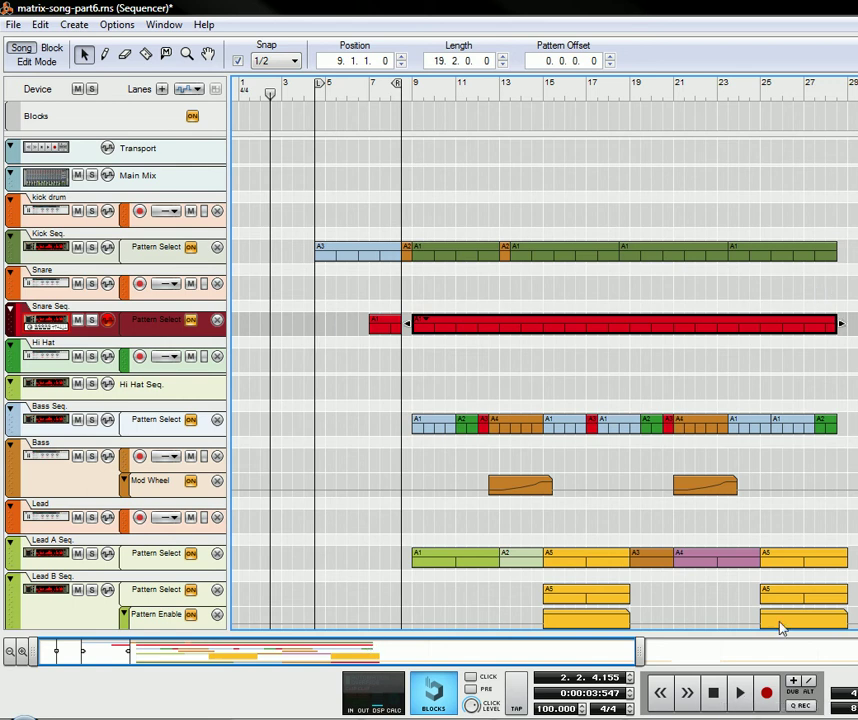
left_click_drag(672, 434, 846, 428)
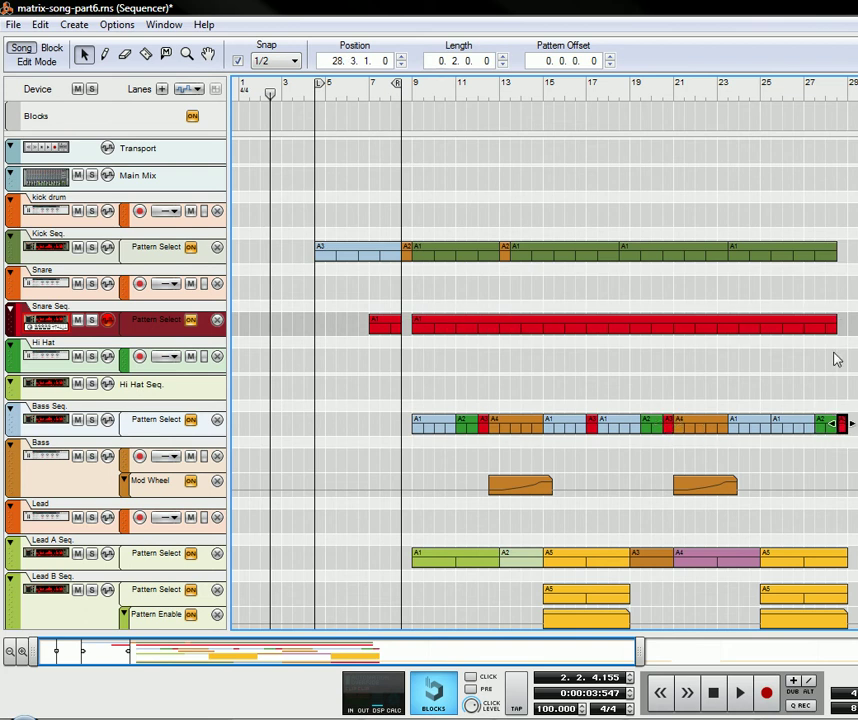
left_click(834, 326)
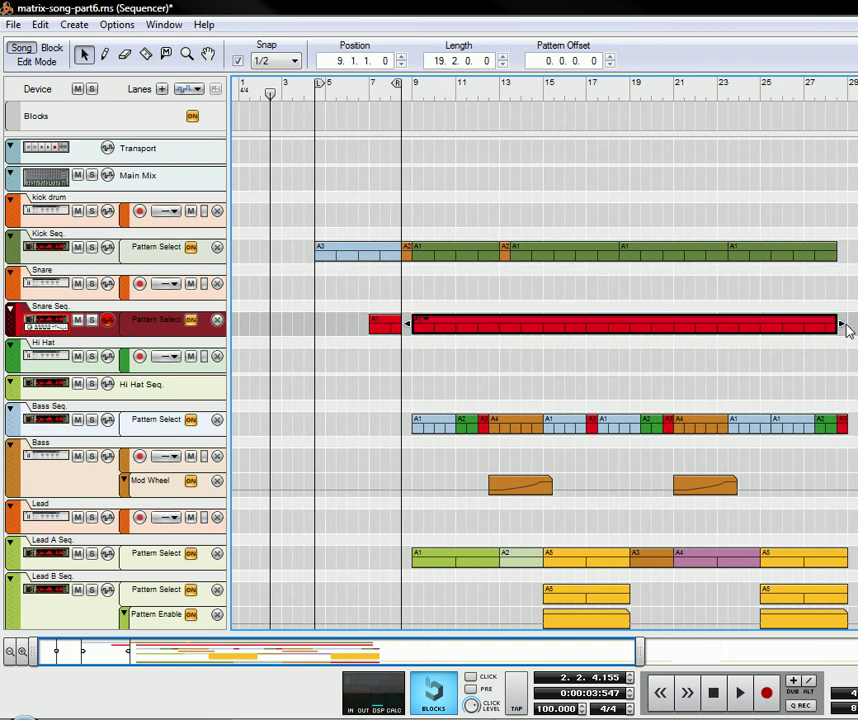
left_click_drag(841, 325, 851, 325)
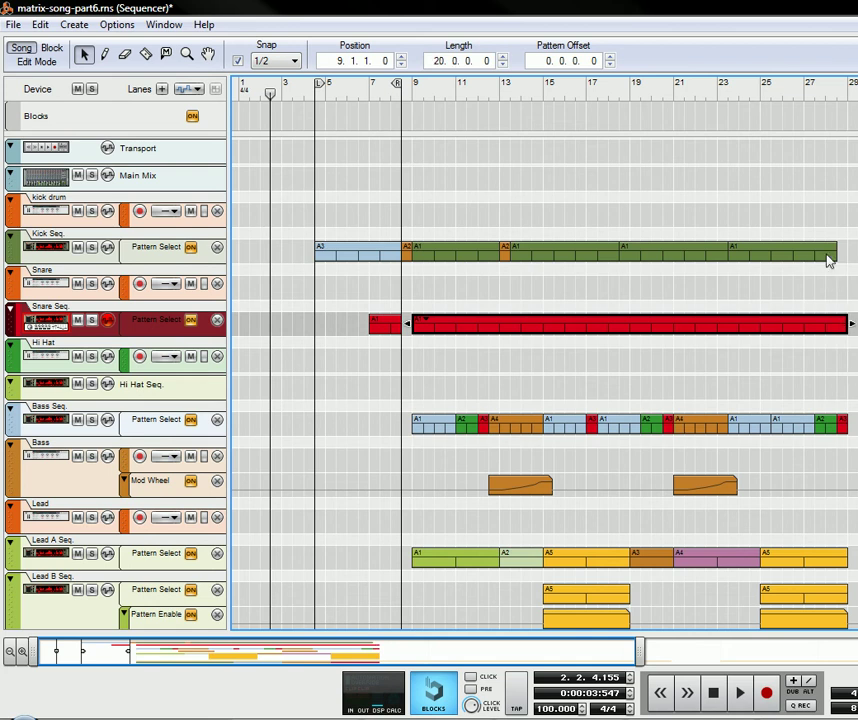
left_click(828, 260)
left_click(507, 258)
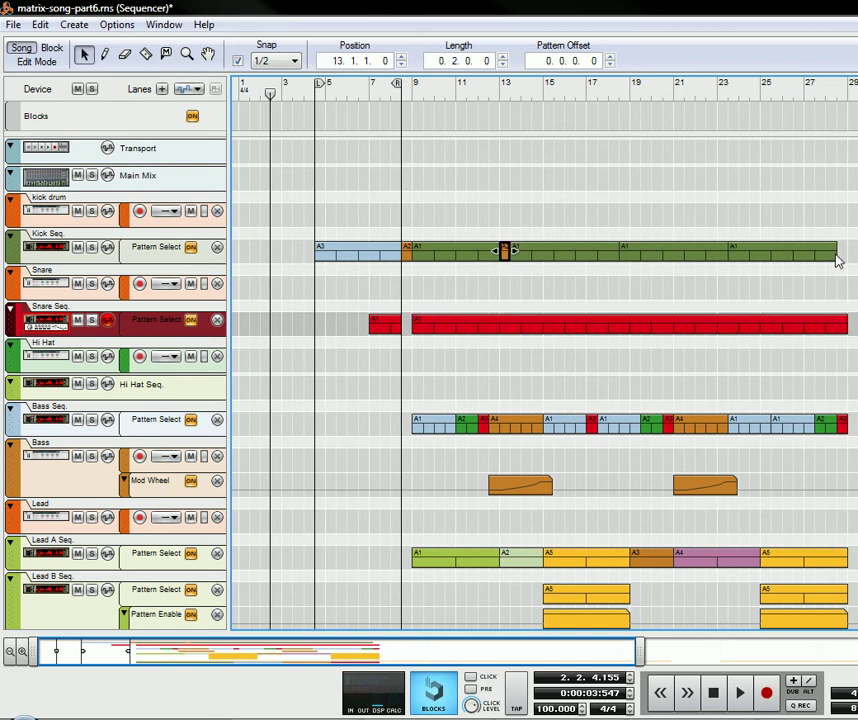
left_click(843, 257)
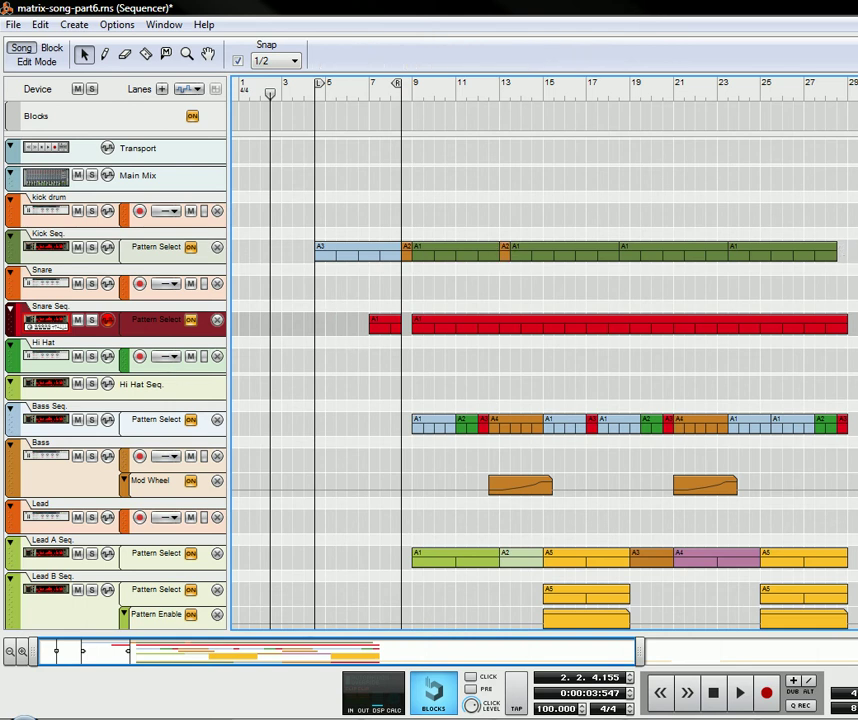
Unfold the Hi Hat Combinator down to its Hi Hat Seq. Matrix and create a Pattern Select automation lane for that Matrix
key("F6")
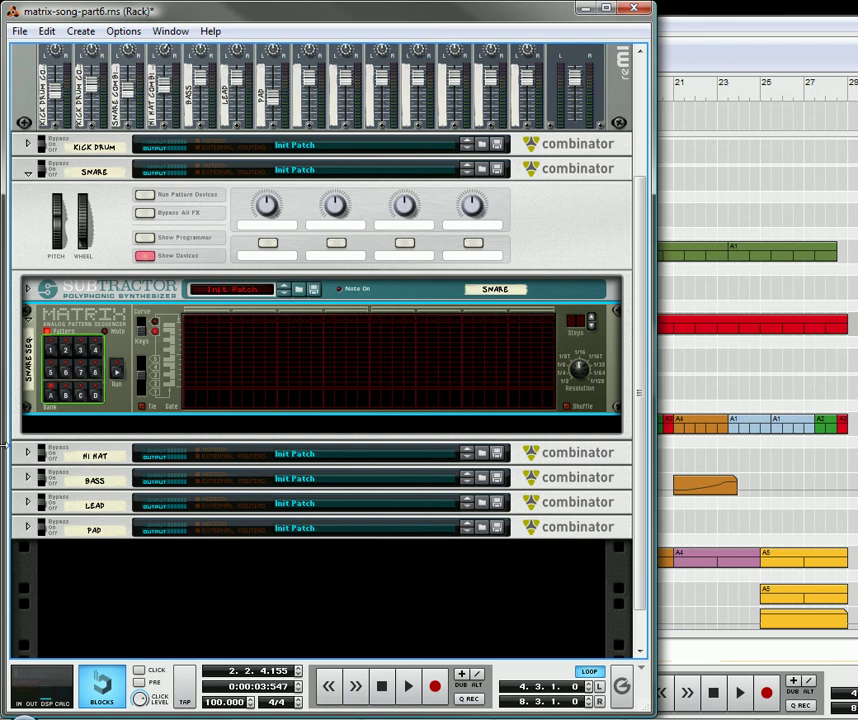
left_click(27, 453)
left_click(145, 541)
left_click(30, 515)
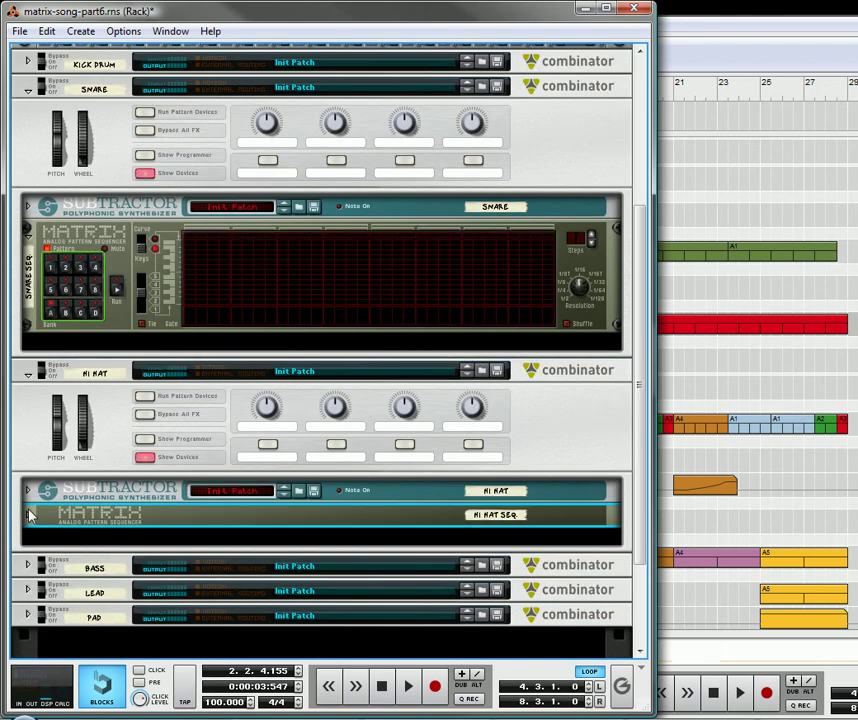
left_click(29, 518)
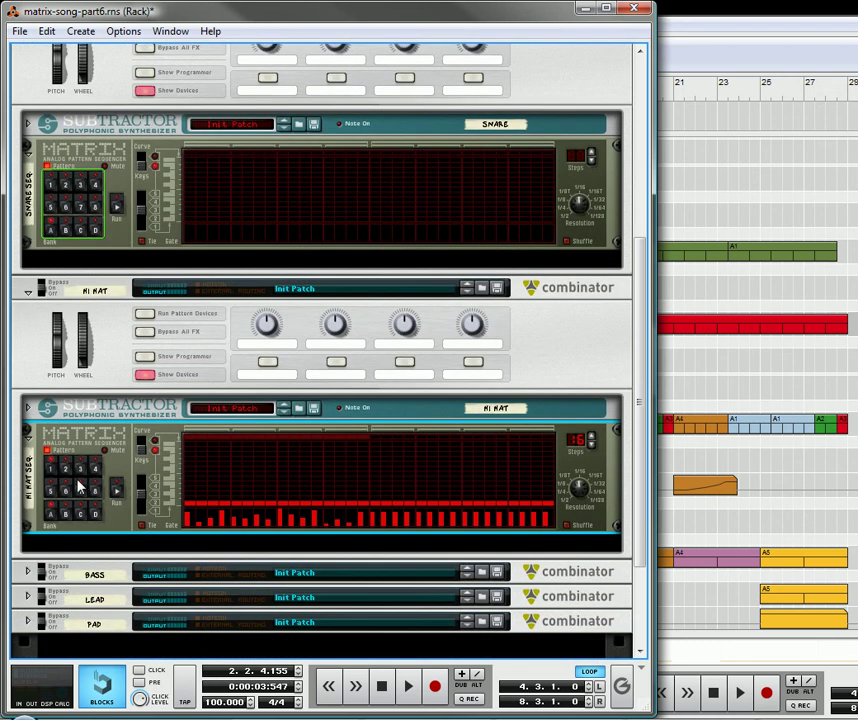
right_click(70, 473)
left_click(109, 486)
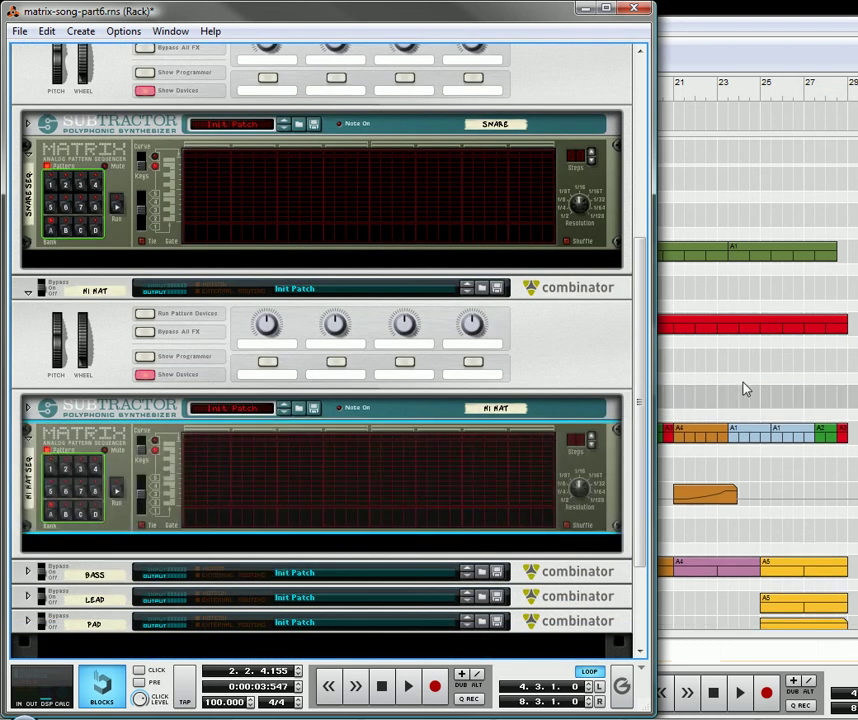
Draw A1 clips on the Hi Hat Seq. lane, one 20 bars long from bar 9 and one 2 bars long from 6.3.1
key("w")
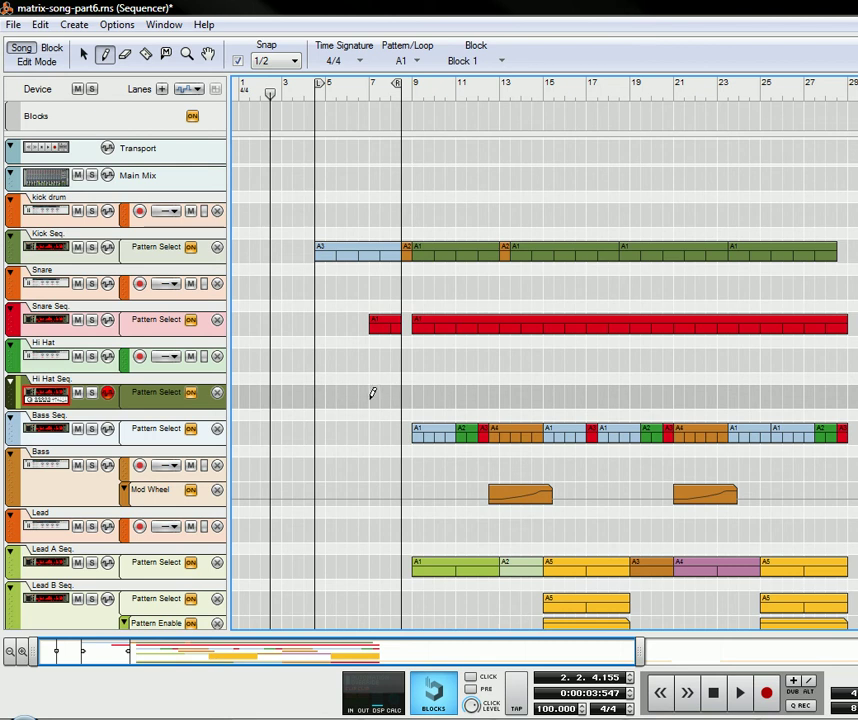
left_click_drag(418, 394, 848, 393)
left_click(362, 391)
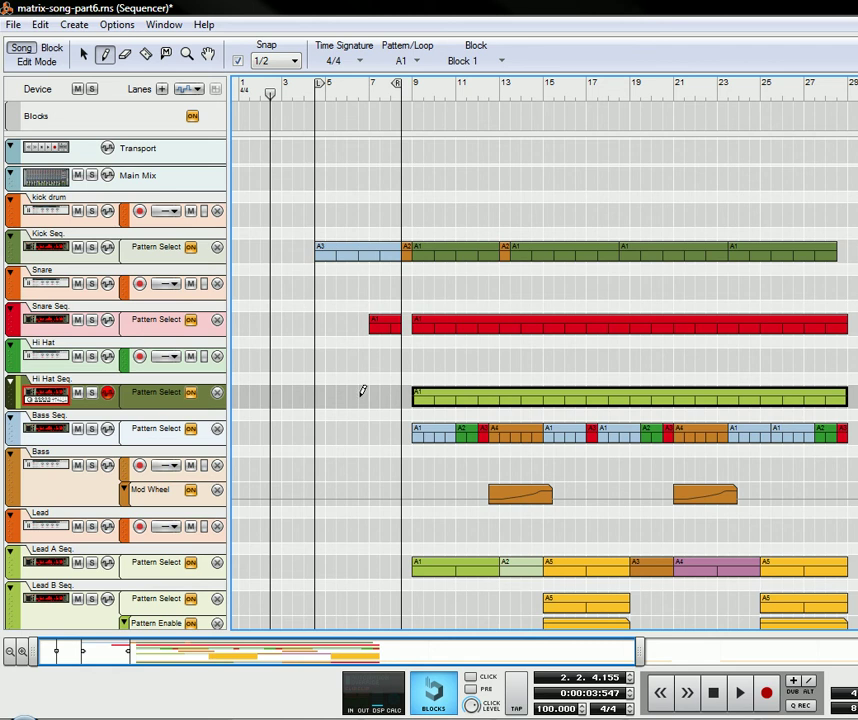
left_click_drag(362, 391, 397, 389)
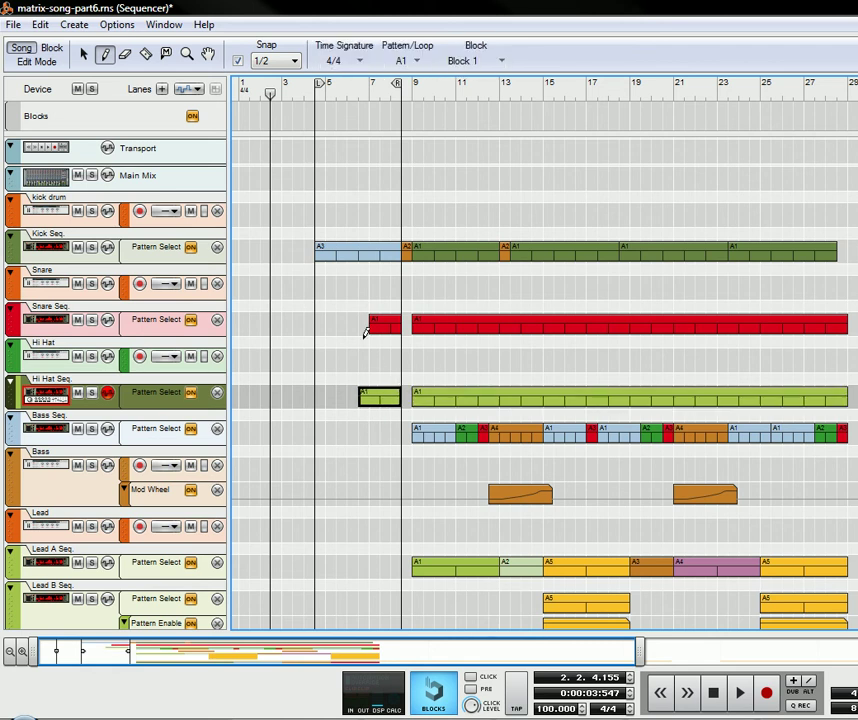
left_click(84, 55)
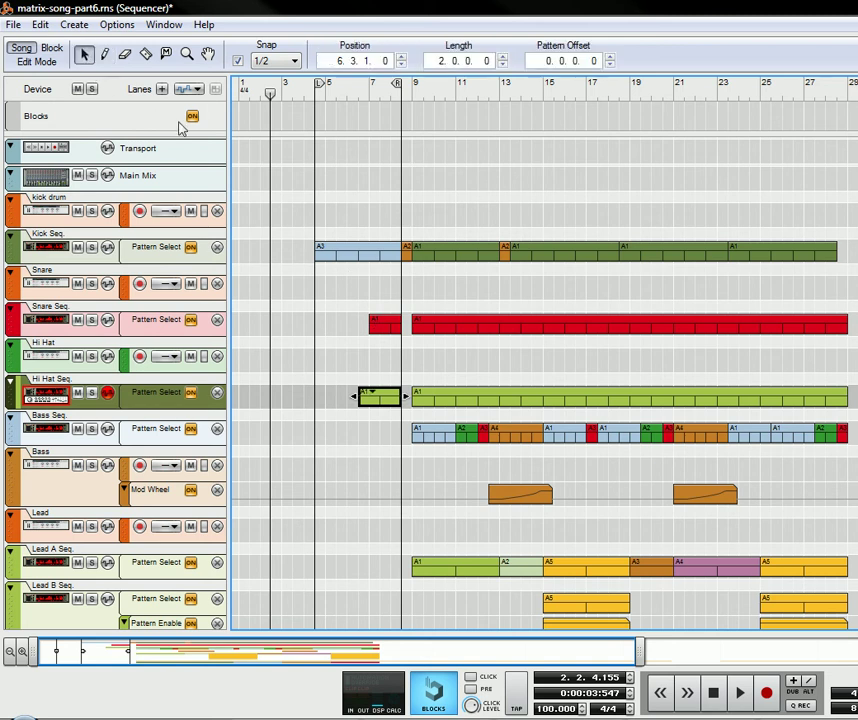
Play the song from bar 1 while looking over the lead and pad tracks, and stop playback
left_click(237, 93)
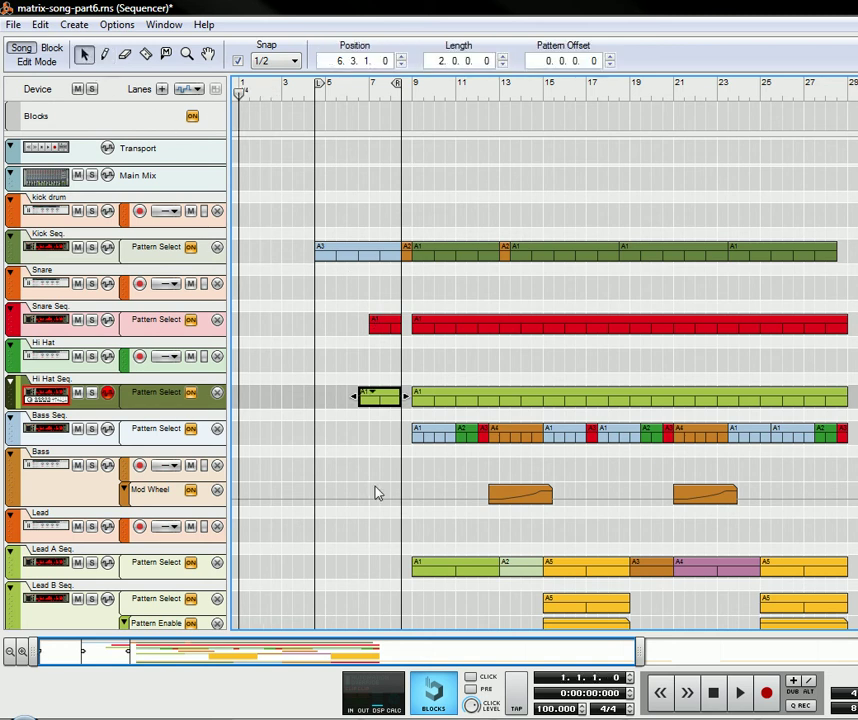
left_click(739, 694)
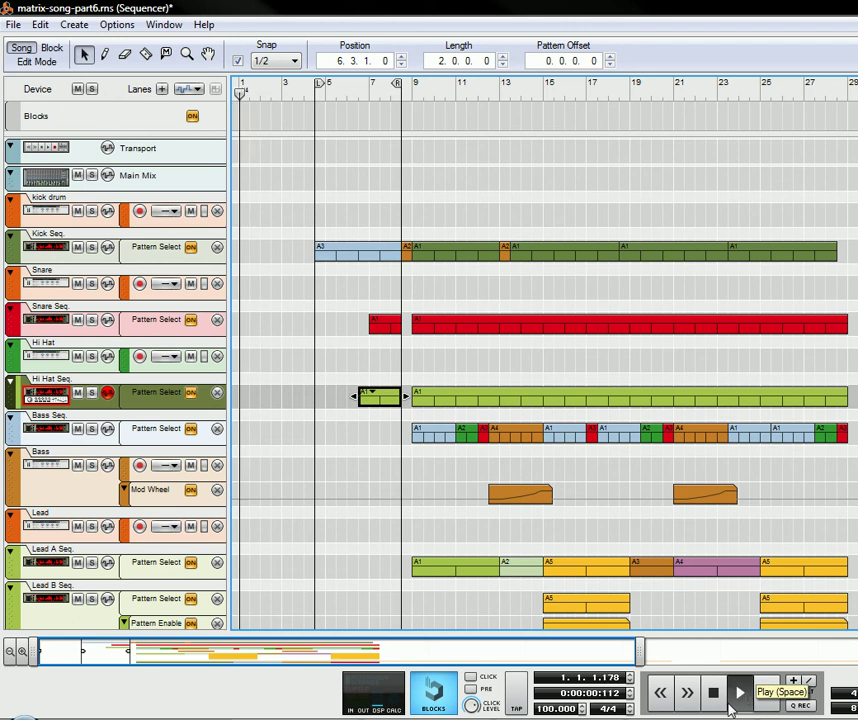
scroll(553, 557, "down", 5)
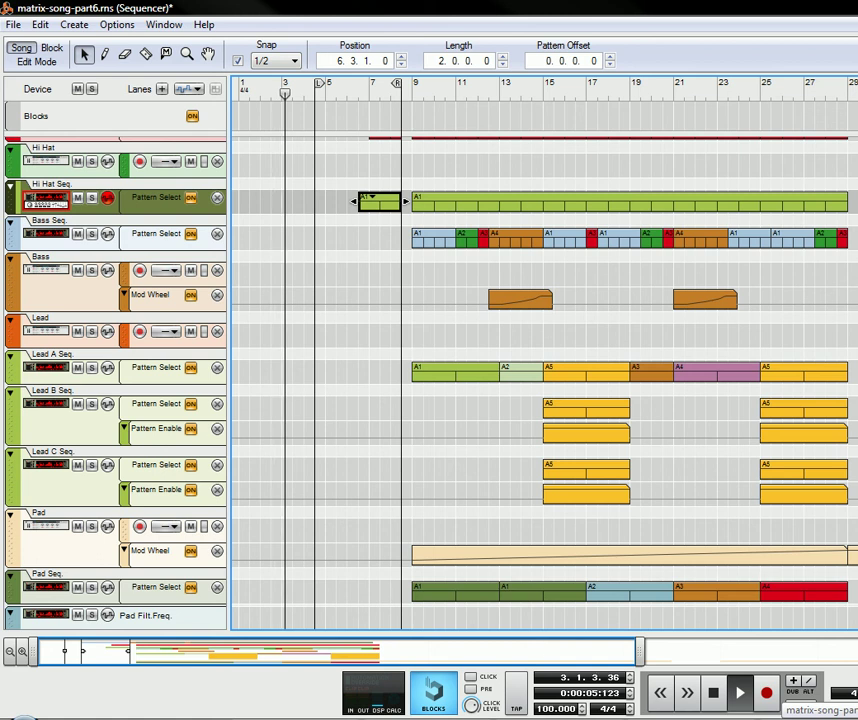
left_click(713, 692)
Copy the first two Pad Seq. A1 clips to start at bar 1 and play the song from the beginning
left_click(478, 597)
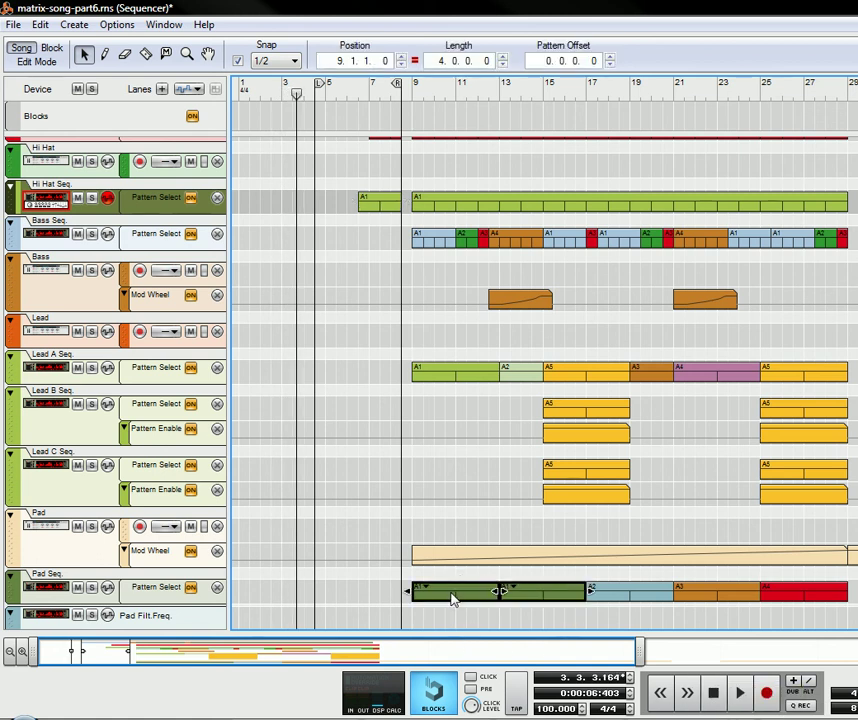
left_click_drag(454, 600, 266, 596)
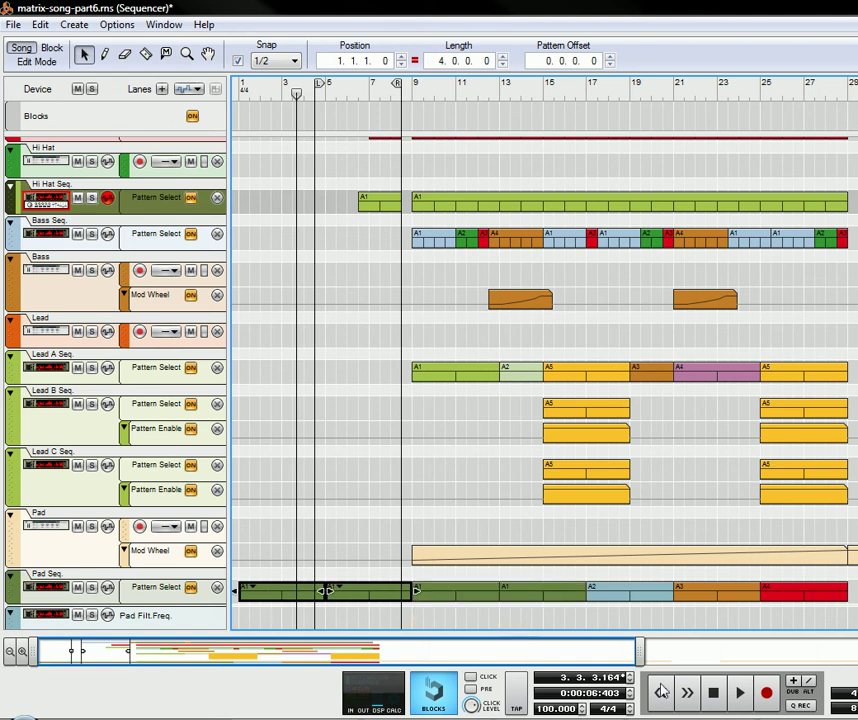
left_click(713, 692)
left_click(740, 692)
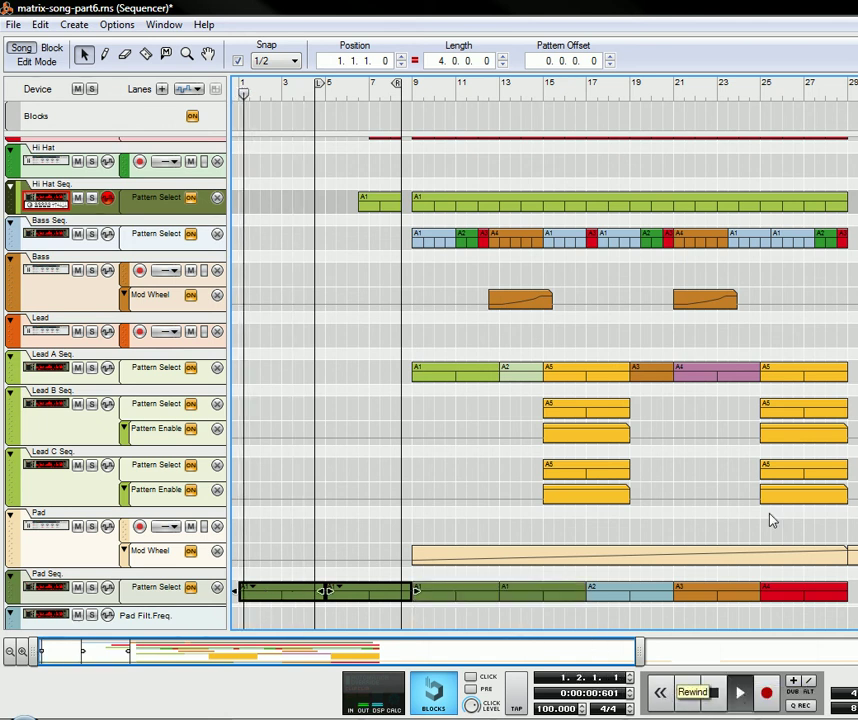
scroll(695, 362, "up", 5)
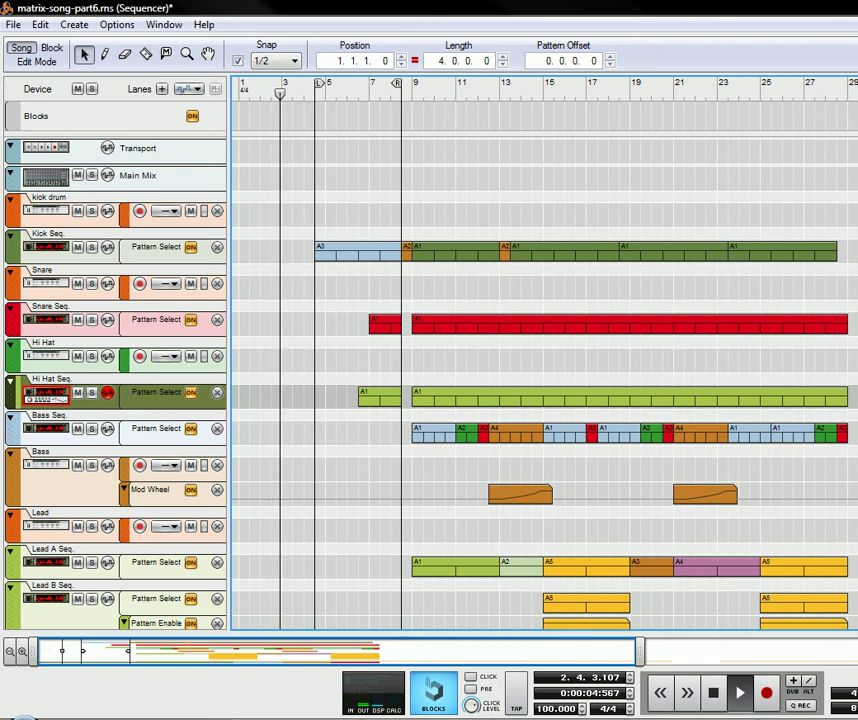
Listen to the intro play into bar 10 while looking over the drum, lead and pad lanes, and stop playback
scroll(546, 507, "down", 4)
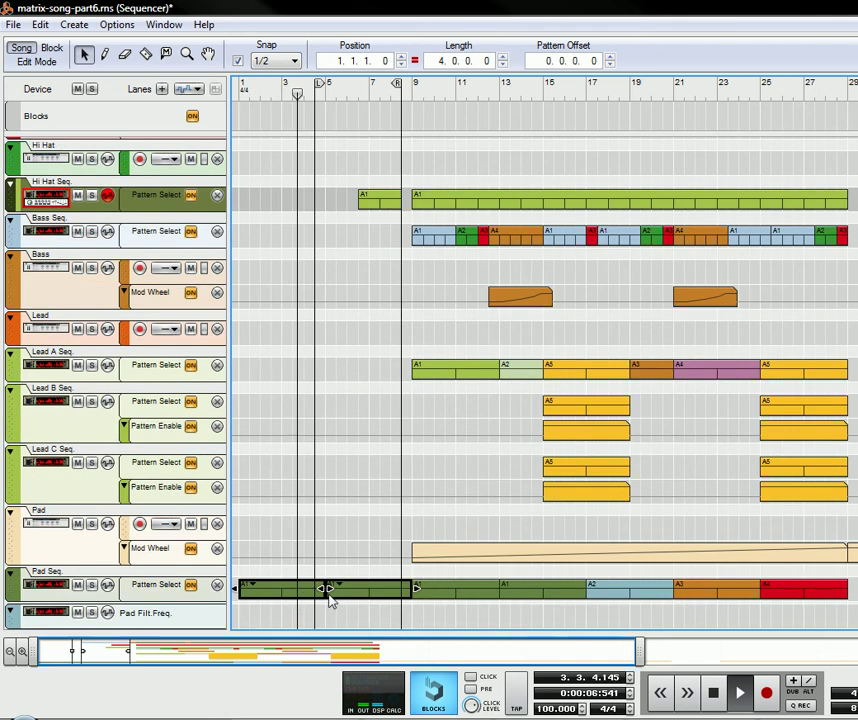
scroll(345, 460, "up", 4)
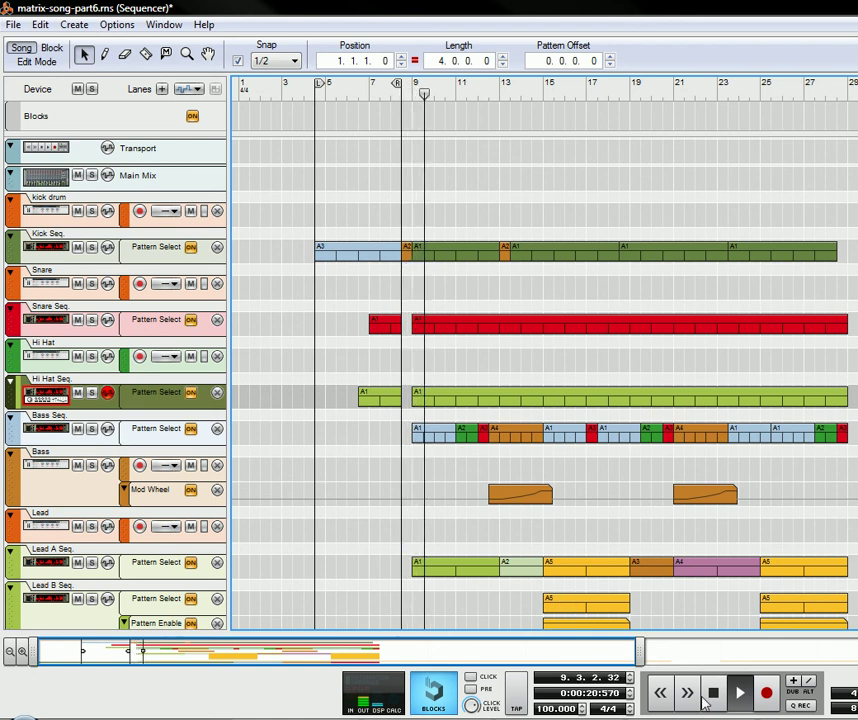
scroll(517, 442, "down", 5)
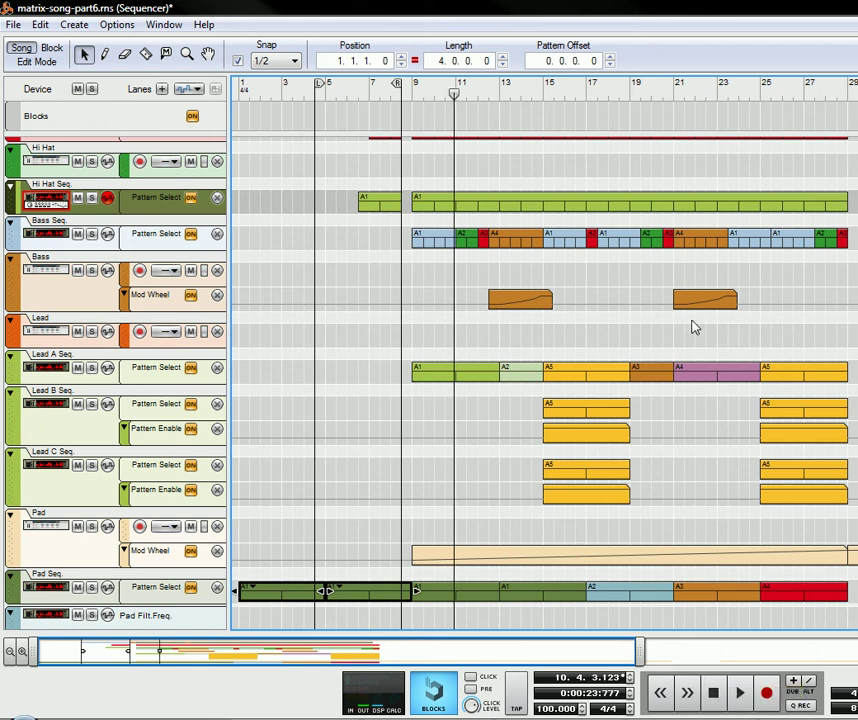
Move the 4-bar A1 clip at bar 9 on the Lead A Seq. lane to bar 33
scroll(505, 430, "up", 4)
left_click(464, 518)
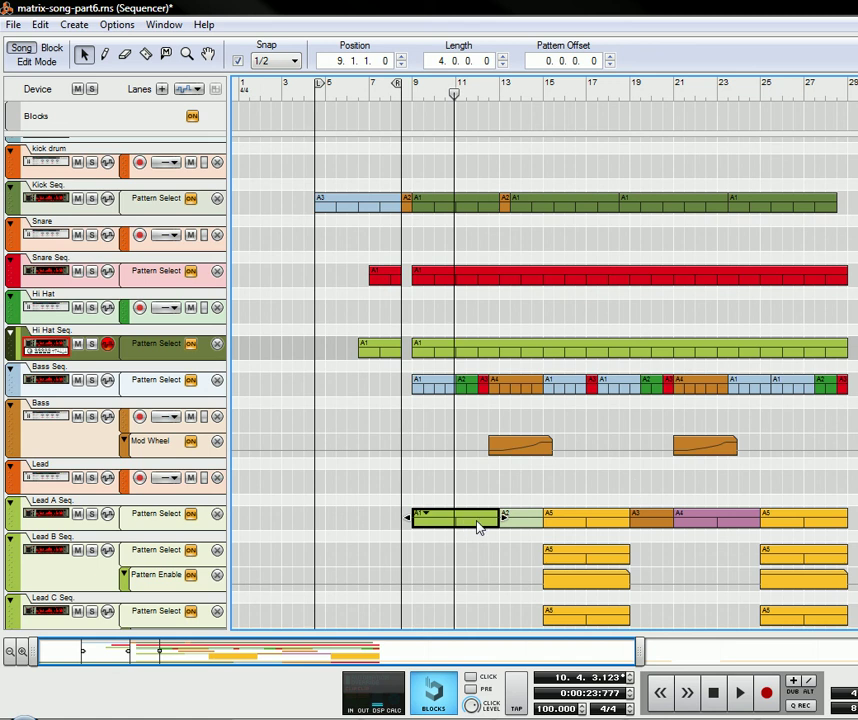
left_click_drag(478, 530, 857, 531)
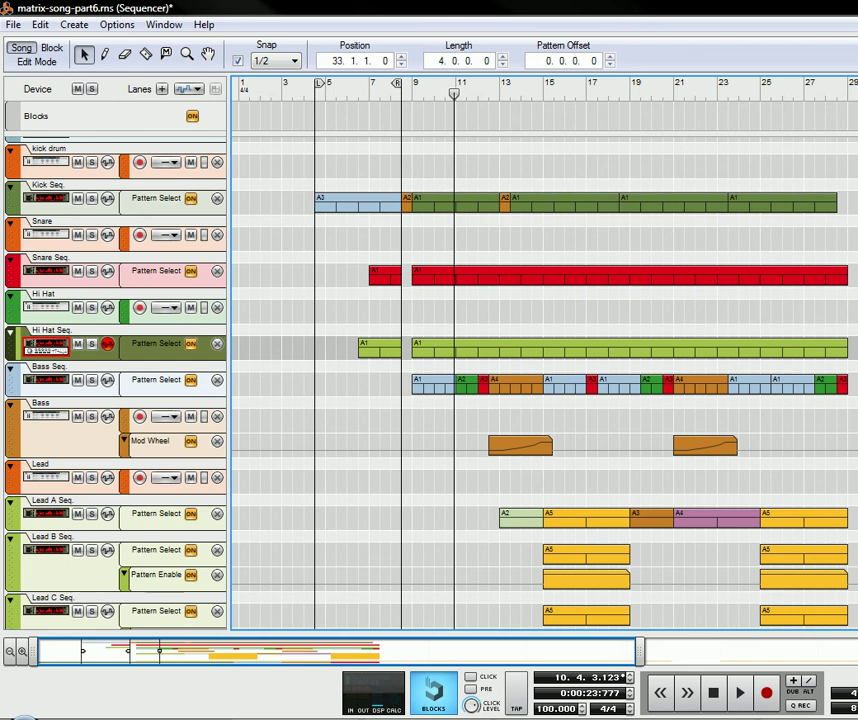
Copy the Lead A Seq. A4 clip from bar 21 to bar 11 and make the copy 2 bars long
left_click(538, 530)
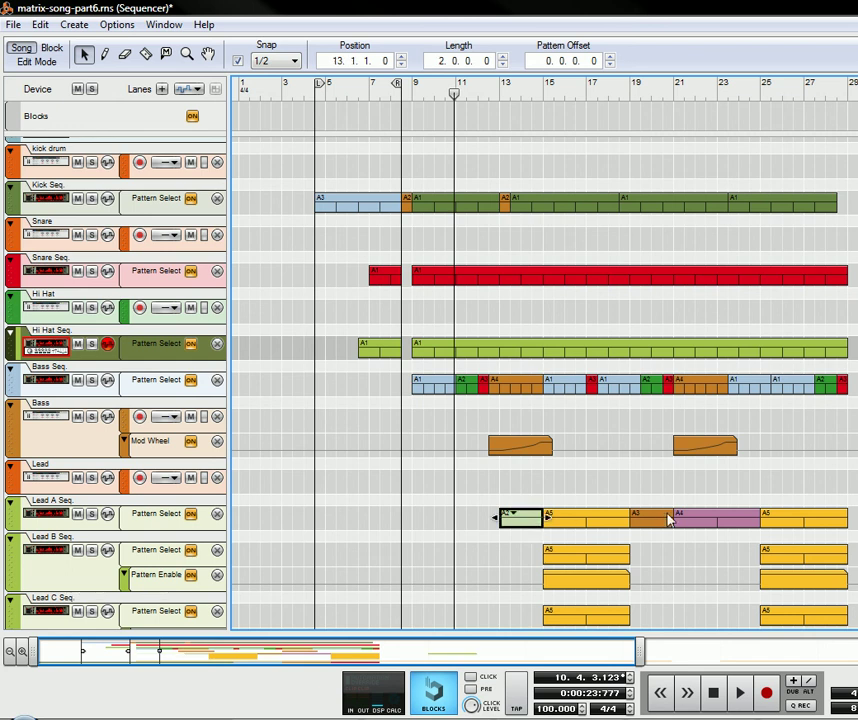
left_click(700, 523)
left_click_drag(707, 528, 451, 518)
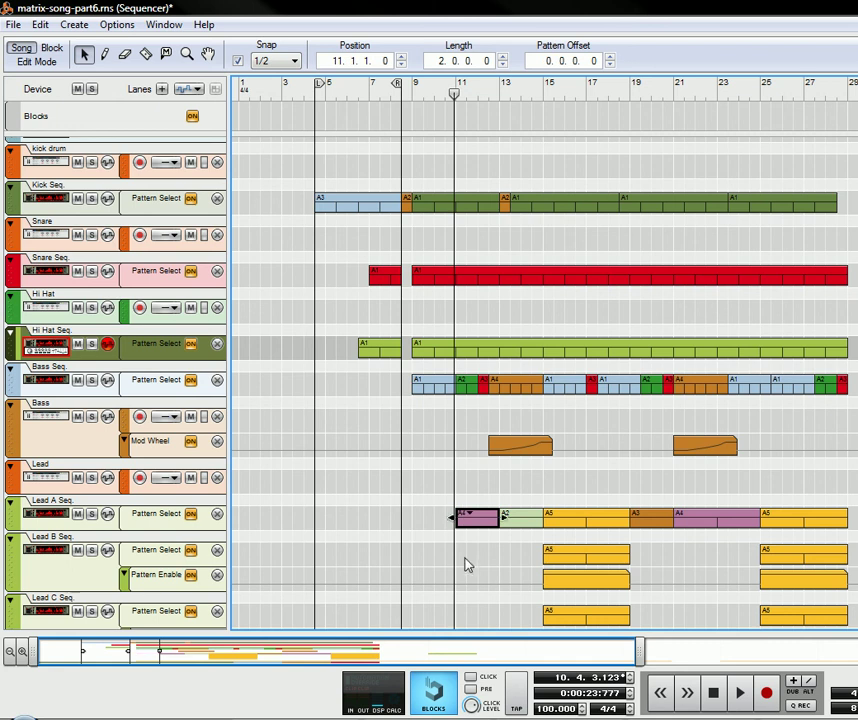
Play the song from 7.3.1 while looking over the drum, lead and pad lanes, and stop playback
left_click(380, 88)
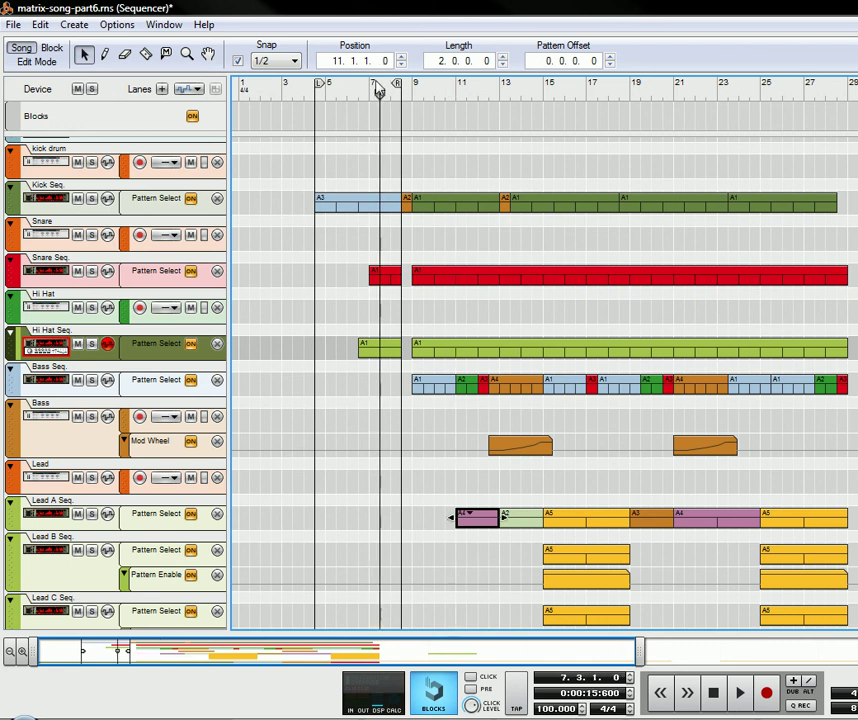
left_click(740, 692)
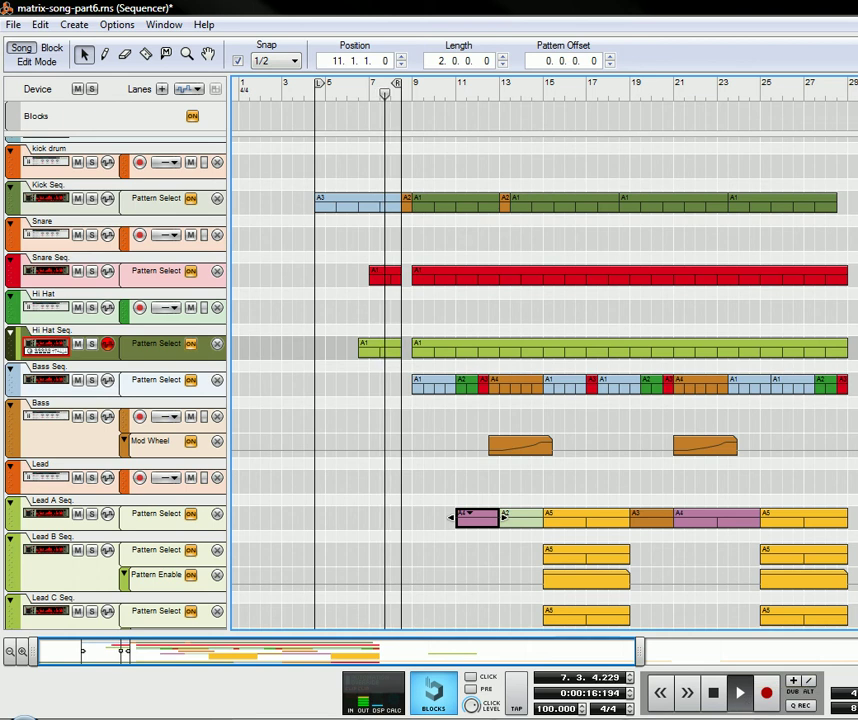
scroll(540, 380, "down", 3)
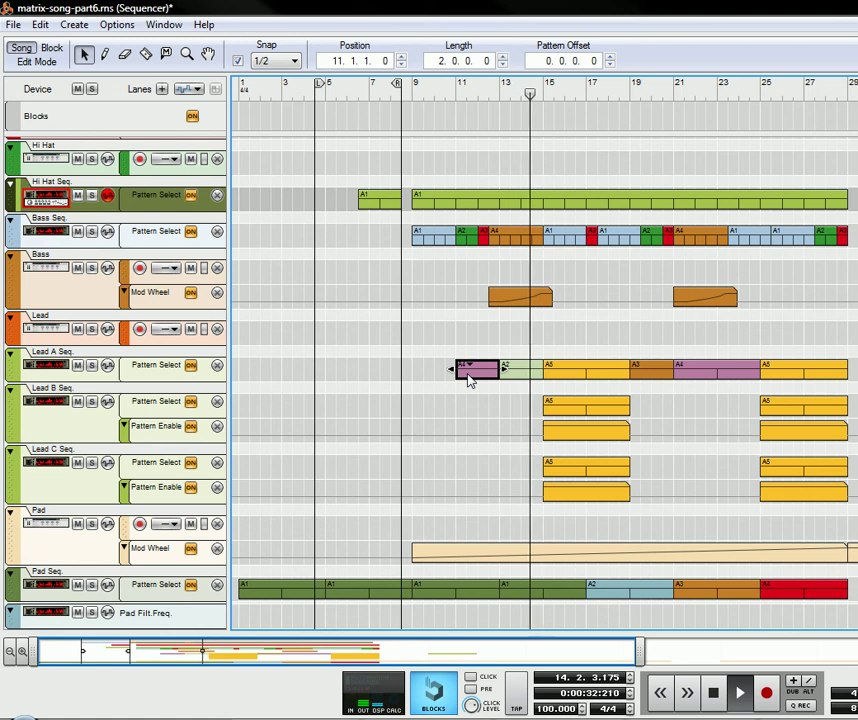
scroll(732, 466, "up", 4)
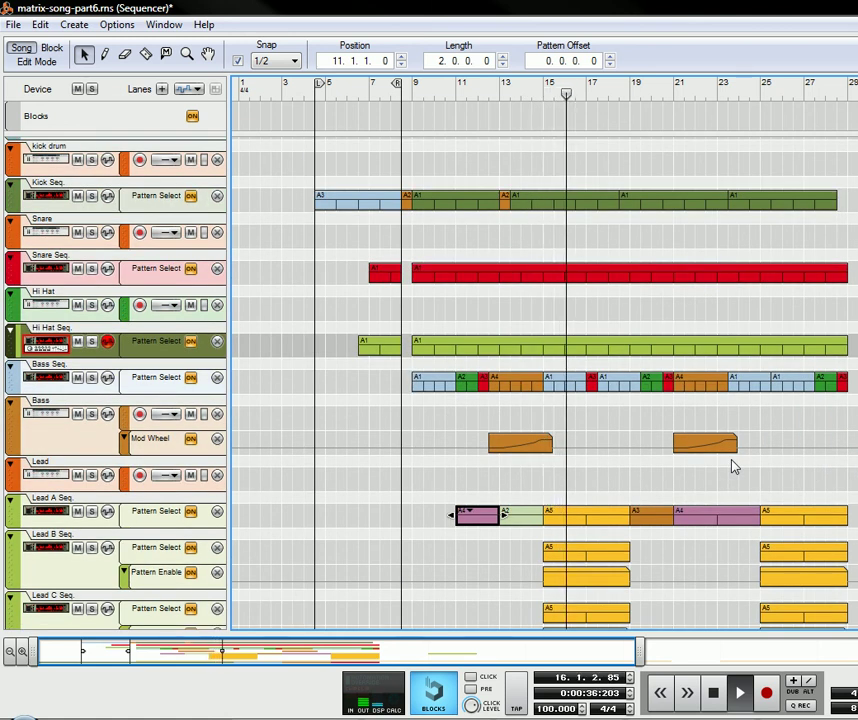
scroll(733, 466, "down", 4)
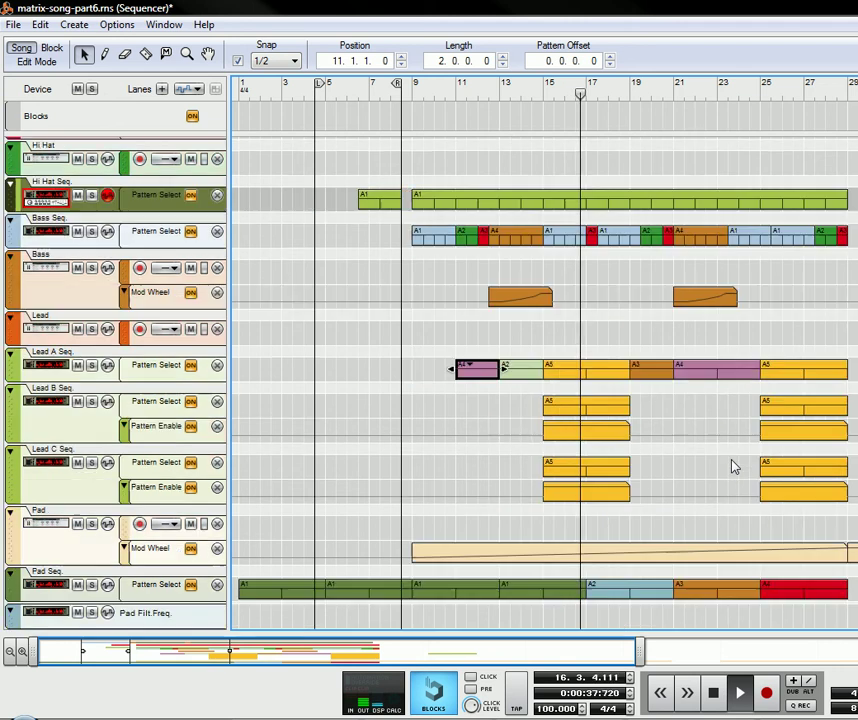
left_click(712, 693)
Copy all Lead A, Lead B and Lead C Seq. clips from bars 11 to 29 to start at bar 37
left_click_drag(845, 505, 433, 356)
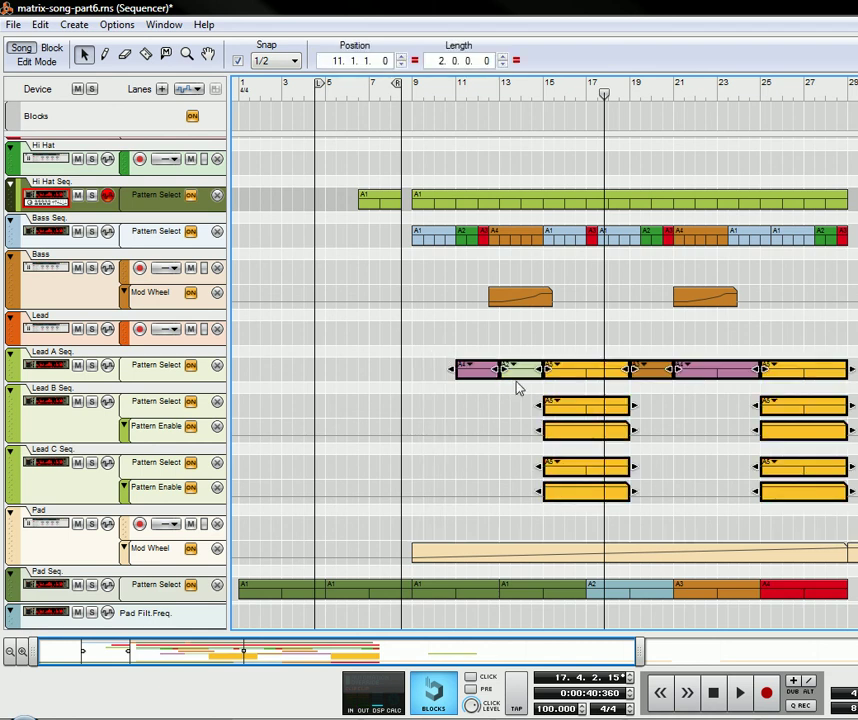
left_click(517, 377)
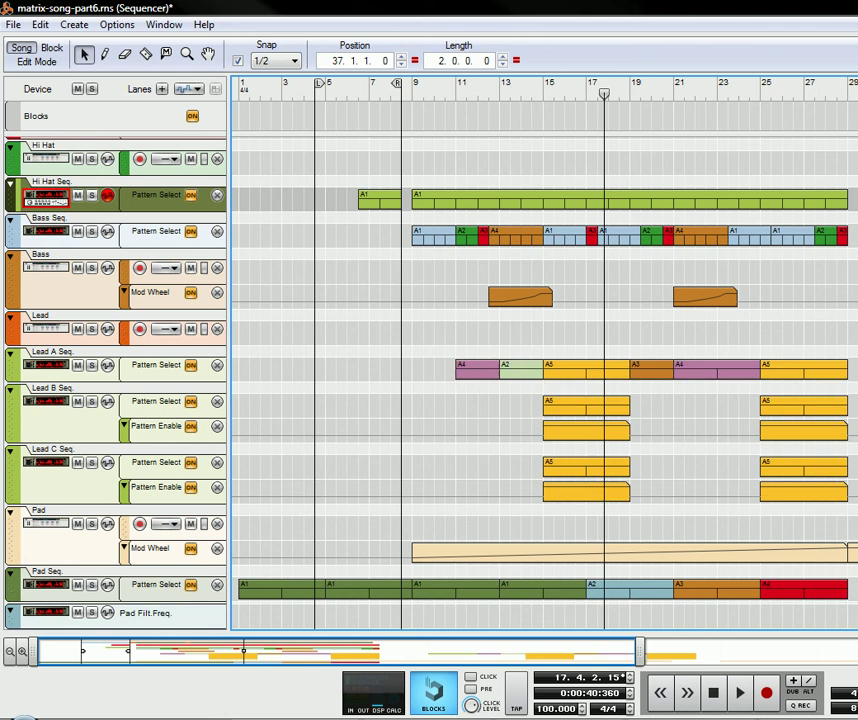
key("Escape")
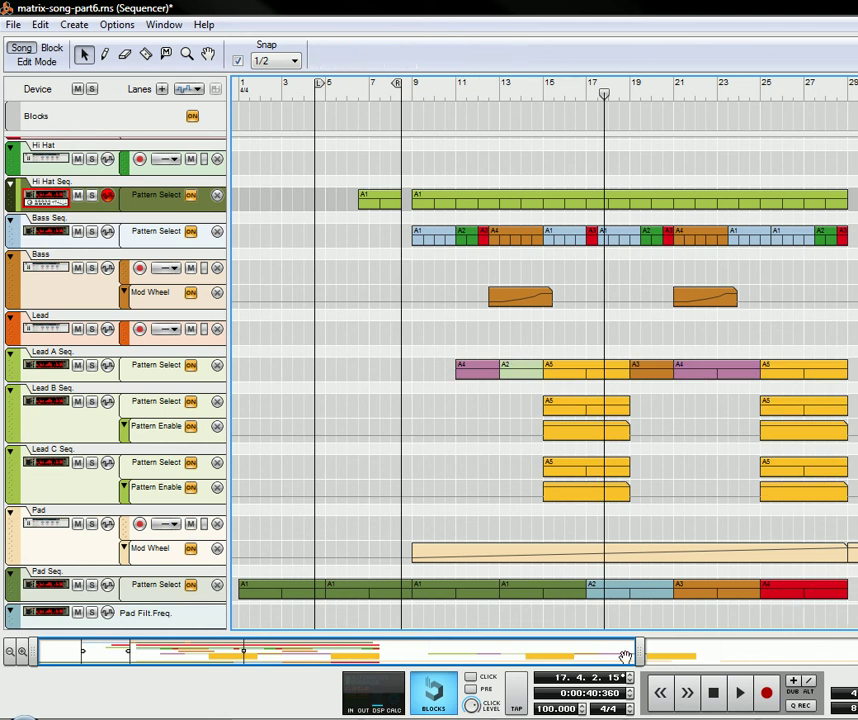
Place a copy of the 4-bar Pad Seq. A1 clip at bar 31
left_click_drag(593, 655, 648, 655)
left_click_drag(745, 594, 840, 614)
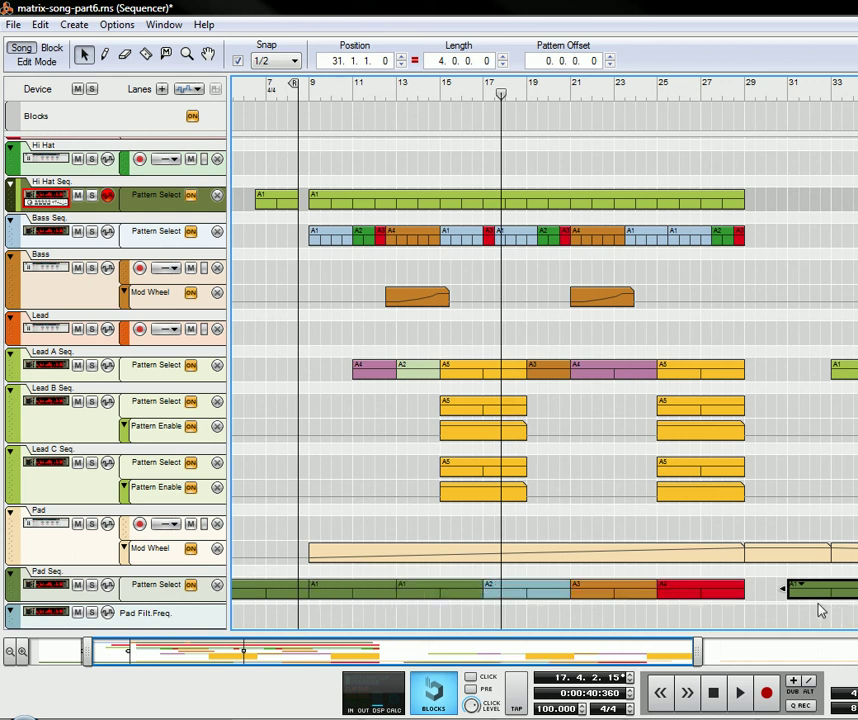
scroll(724, 400, "up", 5)
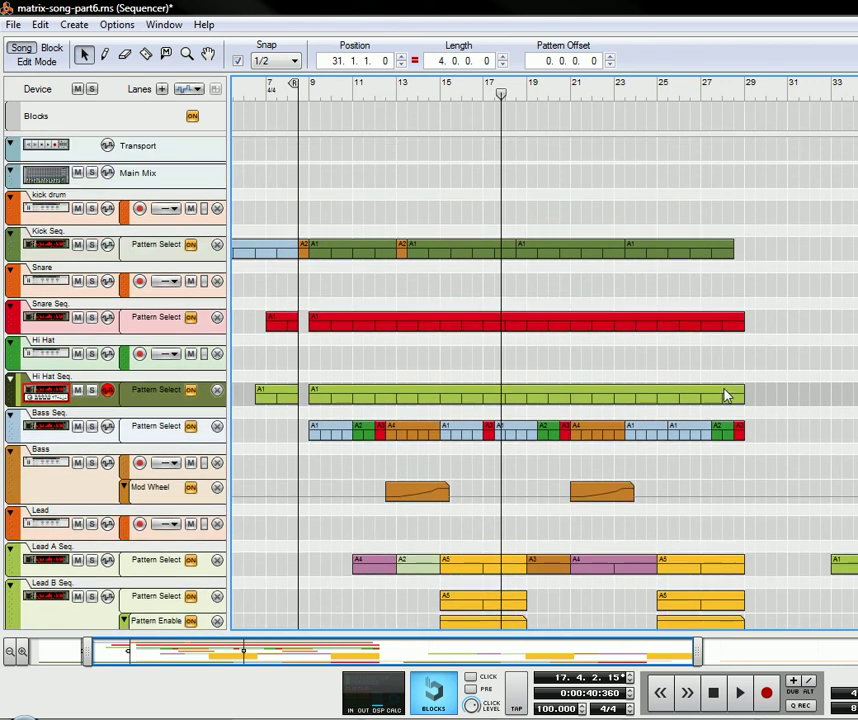